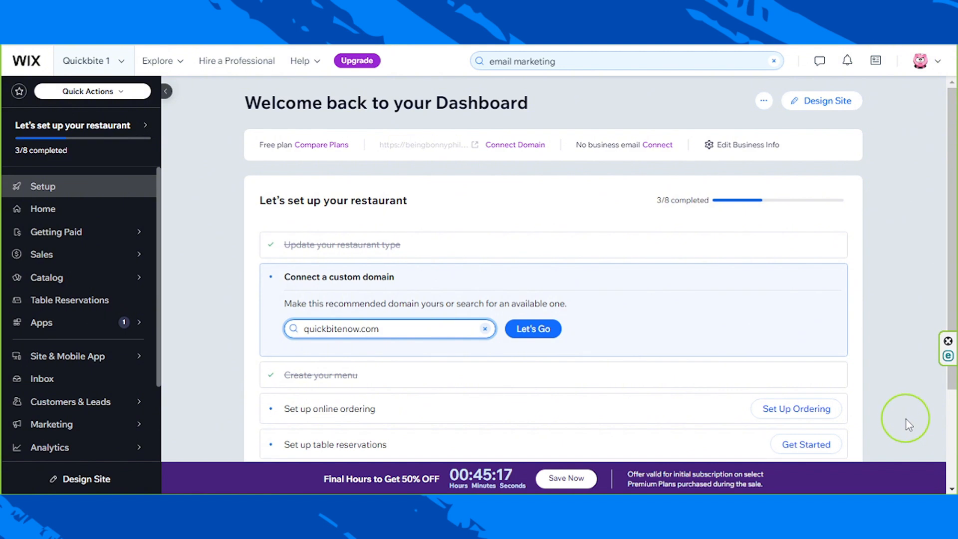
Open the Email Marketing tool through the existing "email marketing" search and show the full collection of email templates
left_click(589, 61)
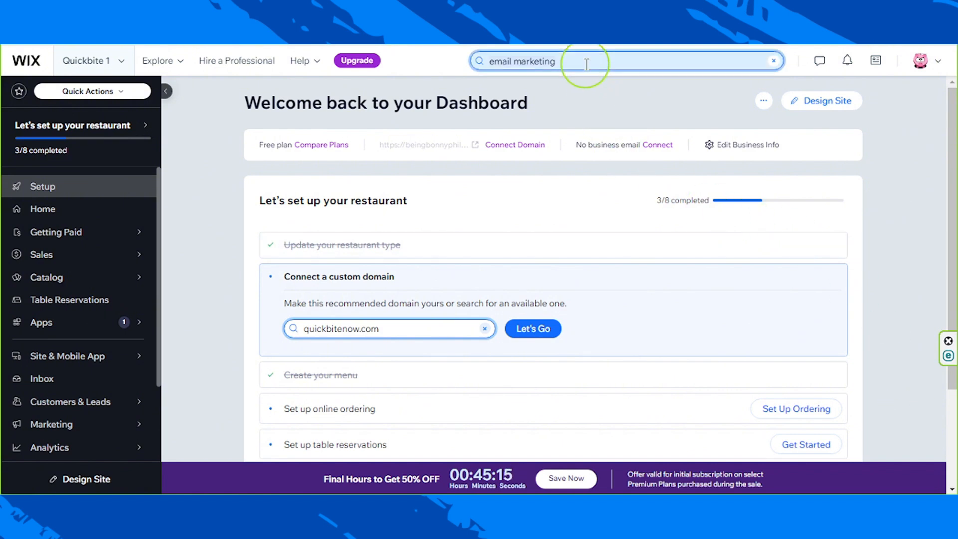
left_click(565, 61)
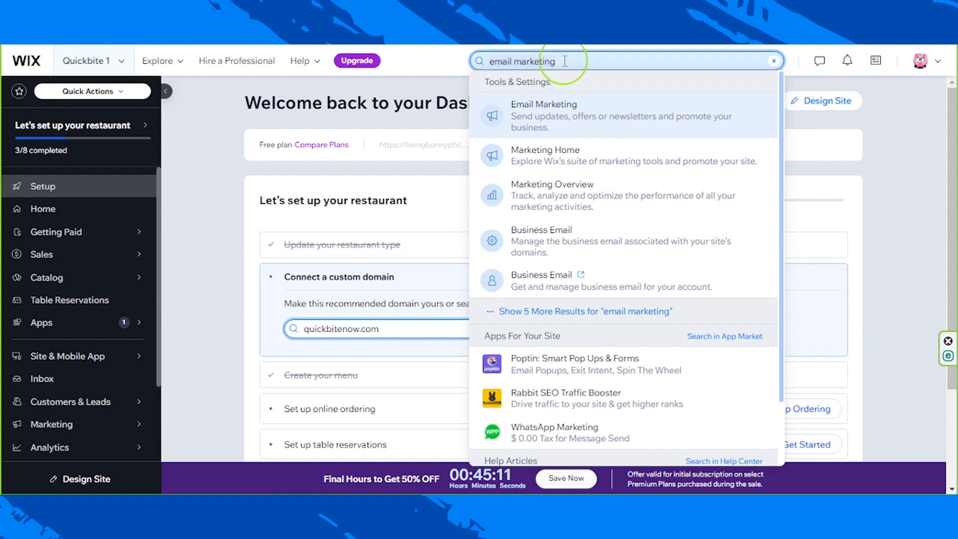
left_click(574, 134)
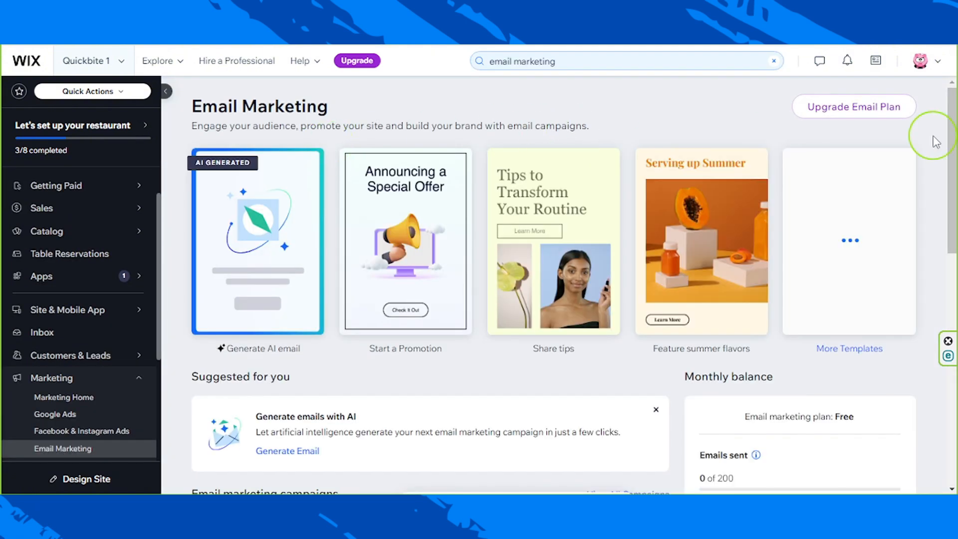
left_click_drag(189, 102, 439, 122)
left_click(440, 122)
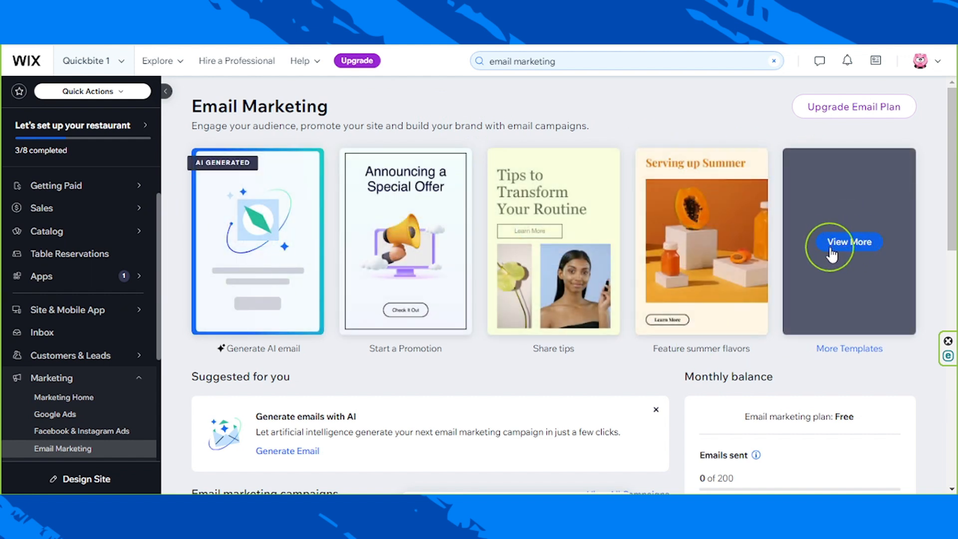
left_click(843, 242)
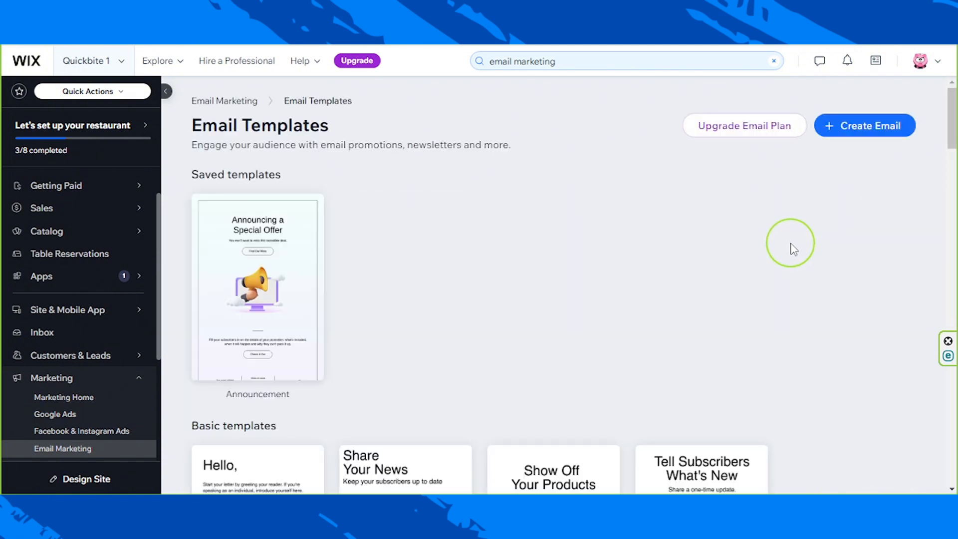
Look through the saved, basic and designed email templates down to the end of the collection
mouse_move(241, 237)
scroll(546, 368, "down", 4)
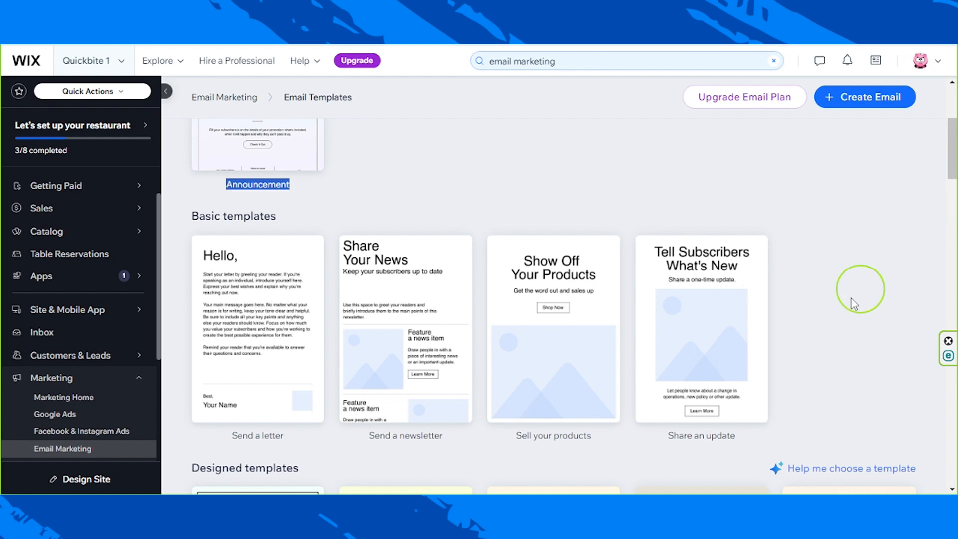
scroll(843, 289, "down", 4)
mouse_move(838, 278)
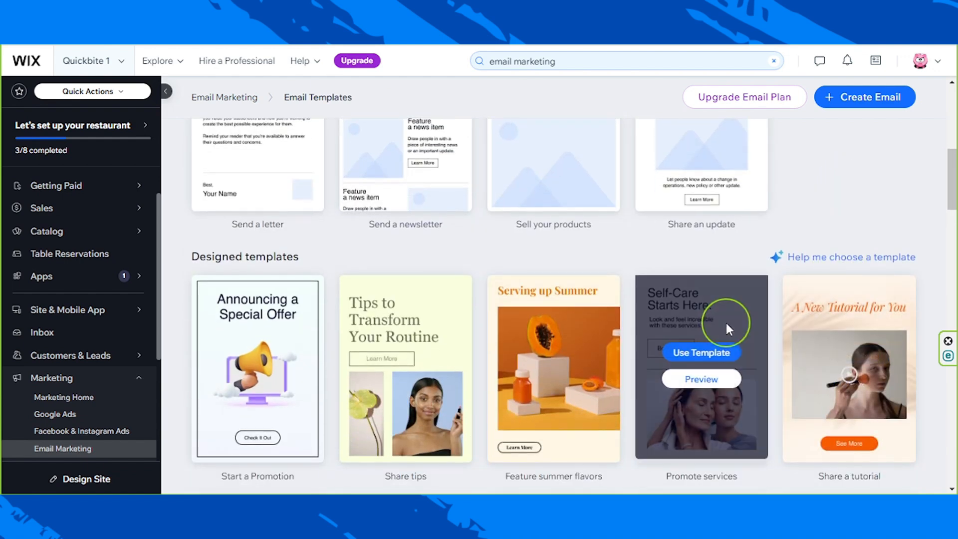
scroll(725, 280, "down", 3)
mouse_move(357, 235)
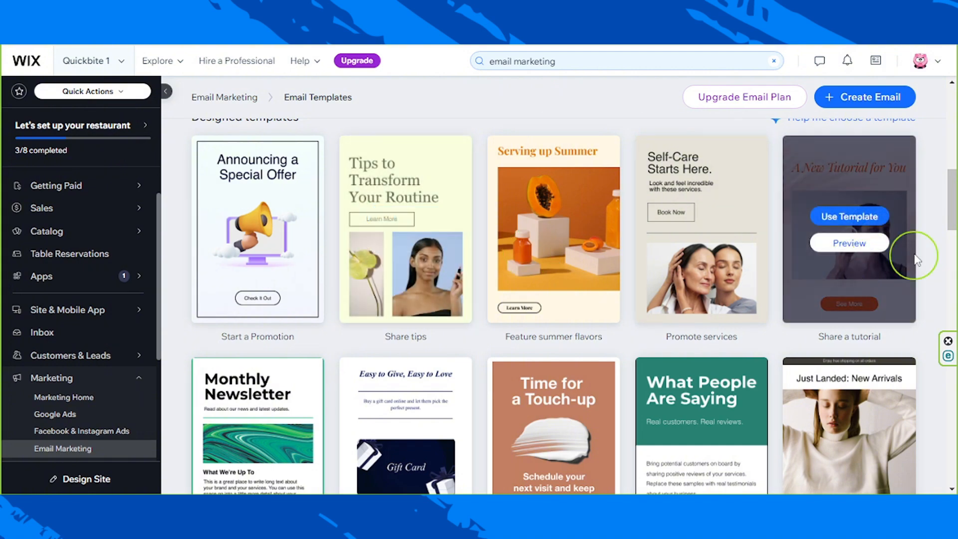
scroll(788, 366, "down", 4)
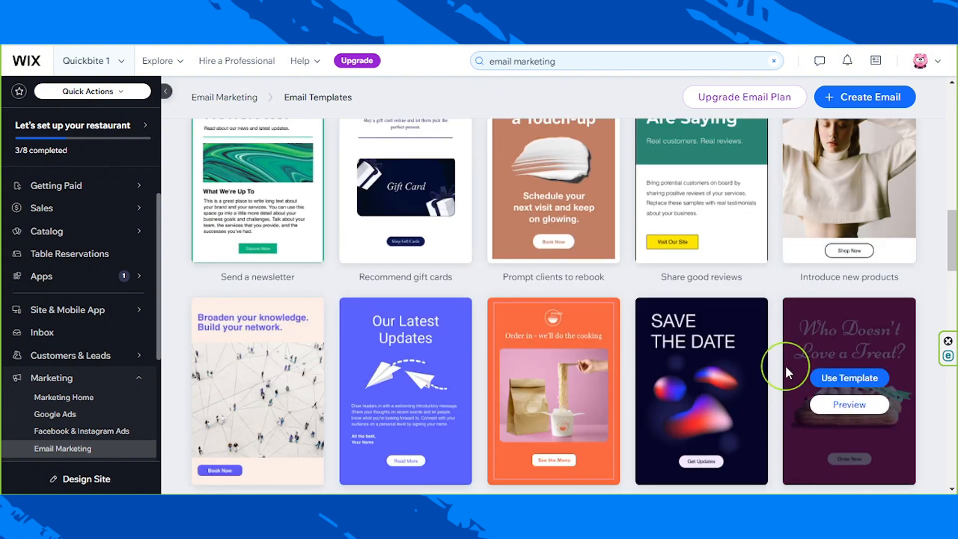
scroll(804, 374, "down", 6)
scroll(804, 376, "down", 17)
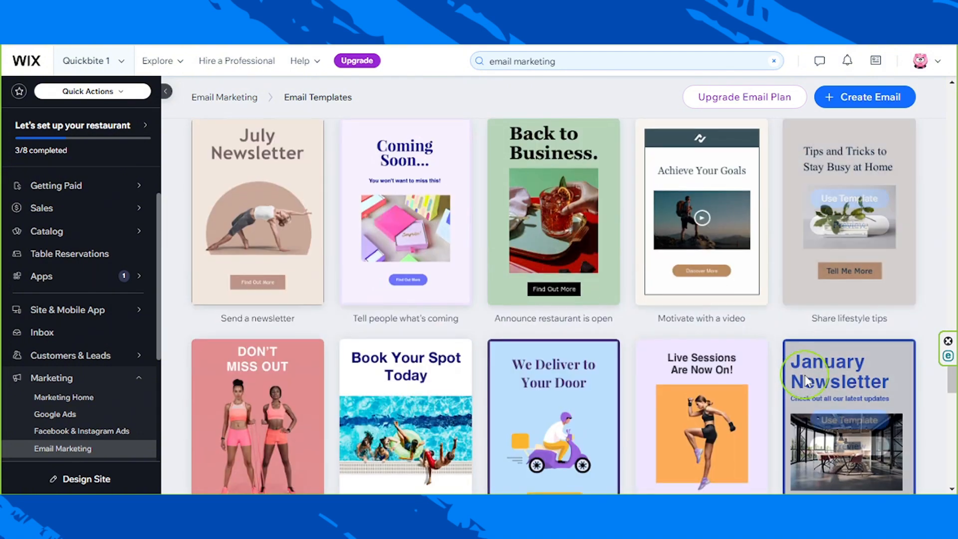
scroll(807, 382, "down", 1)
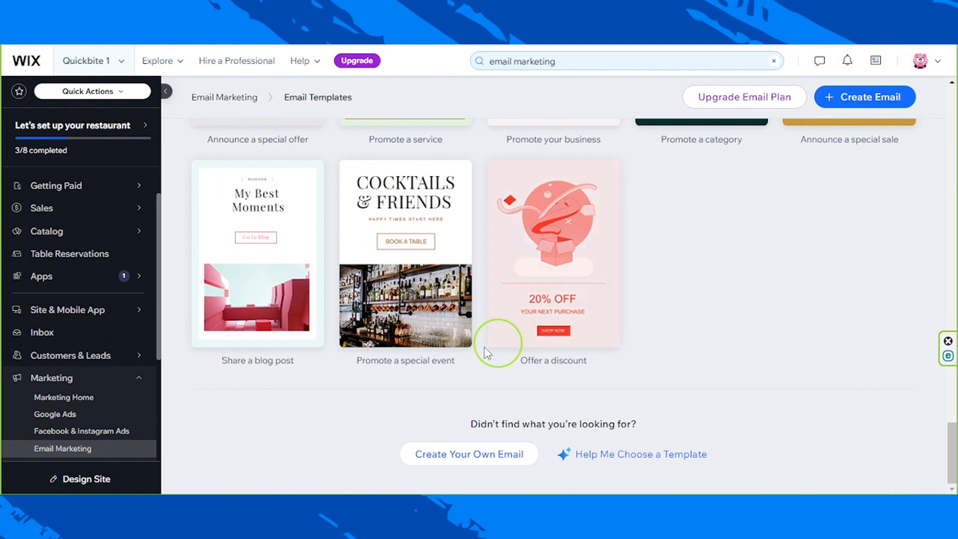
Start creating your own email instead of using a template, and open the AI Email Generator
left_click(473, 457)
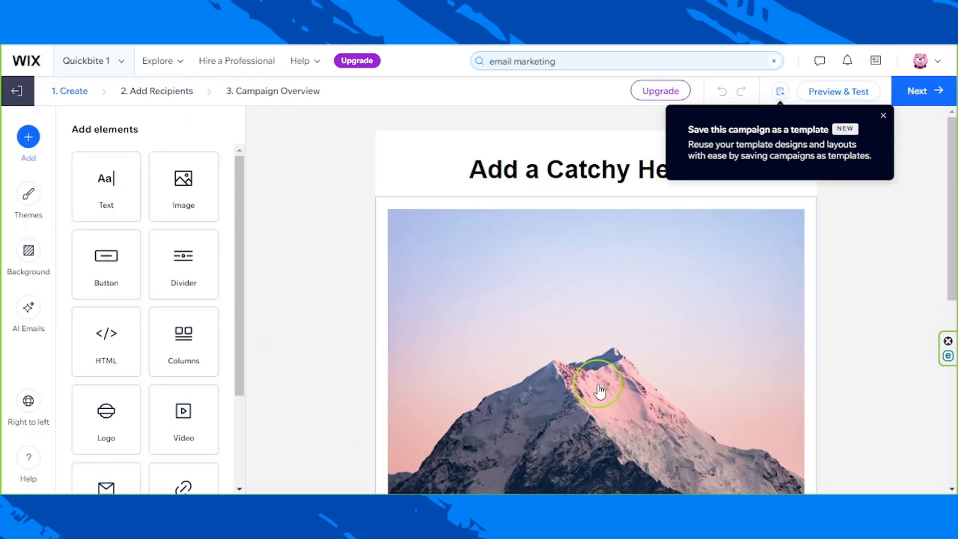
left_click(883, 116)
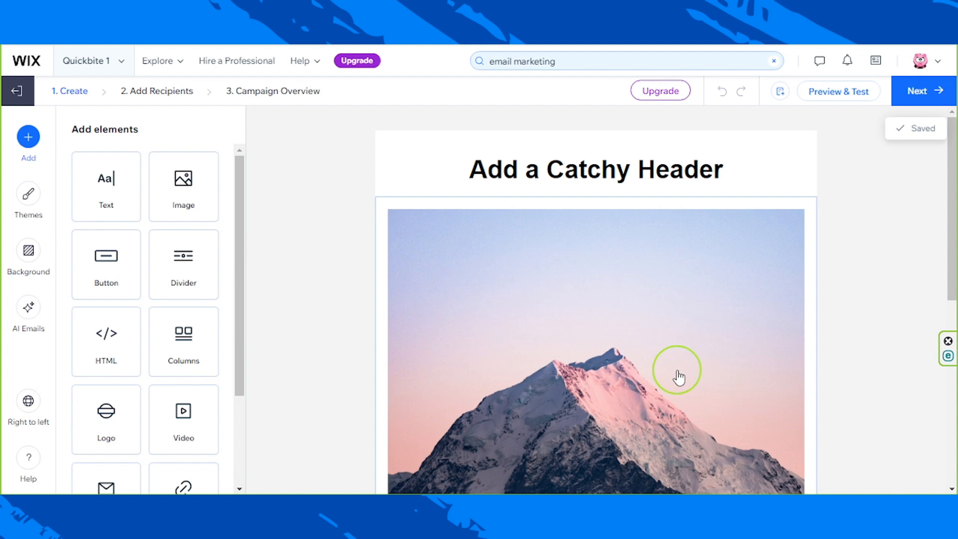
left_click(28, 314)
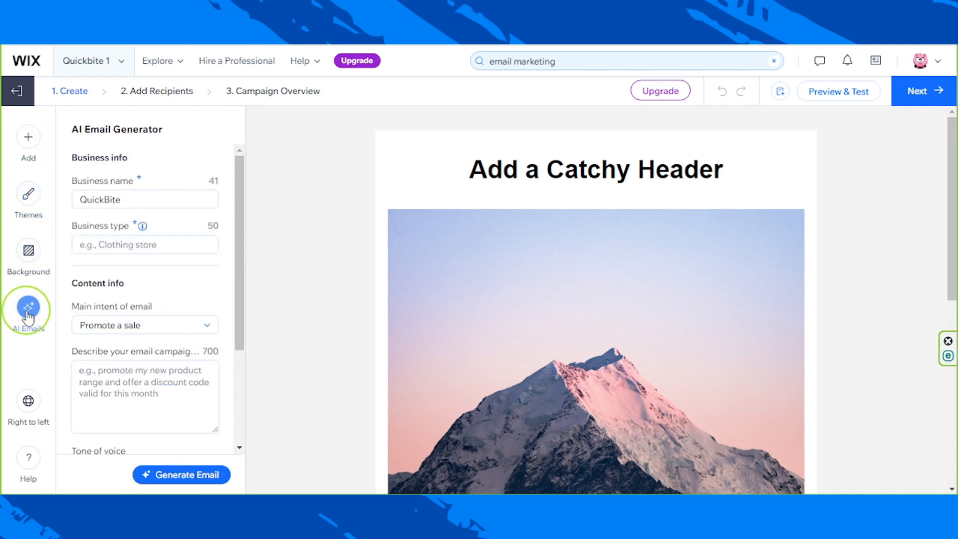
Fill in the business info with the type "restaurant", keeping QuickBite as the business name
mouse_move(142, 225)
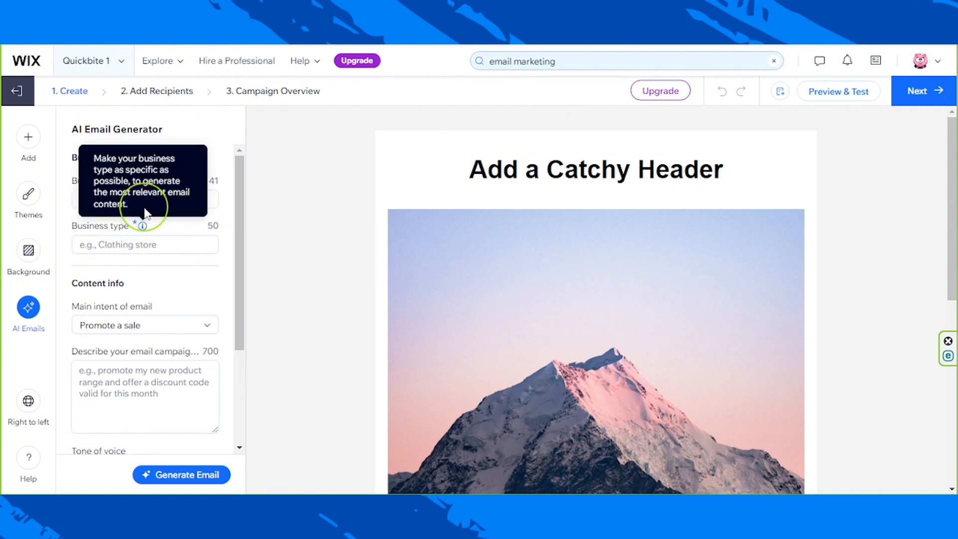
left_click_drag(144, 209, 151, 241)
left_click_drag(141, 197, 91, 196)
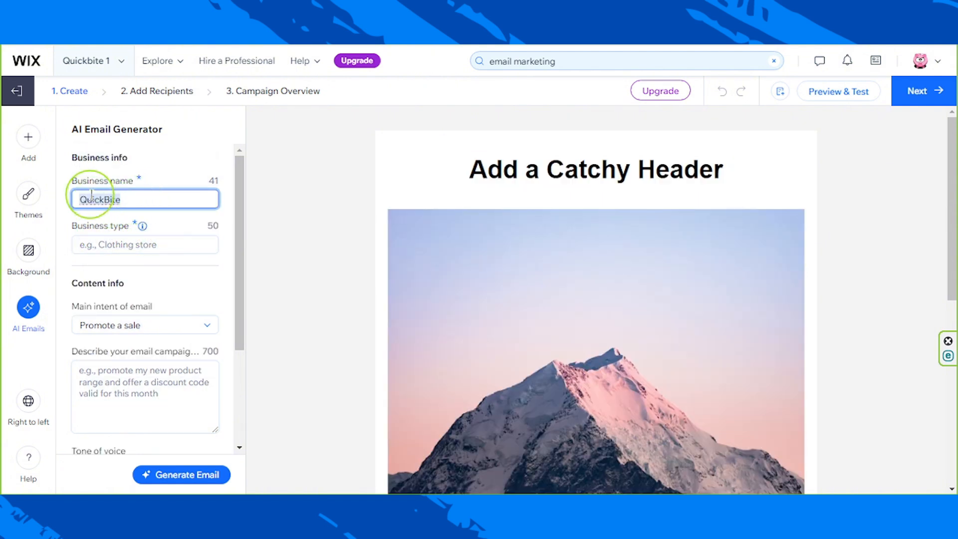
left_click(143, 203)
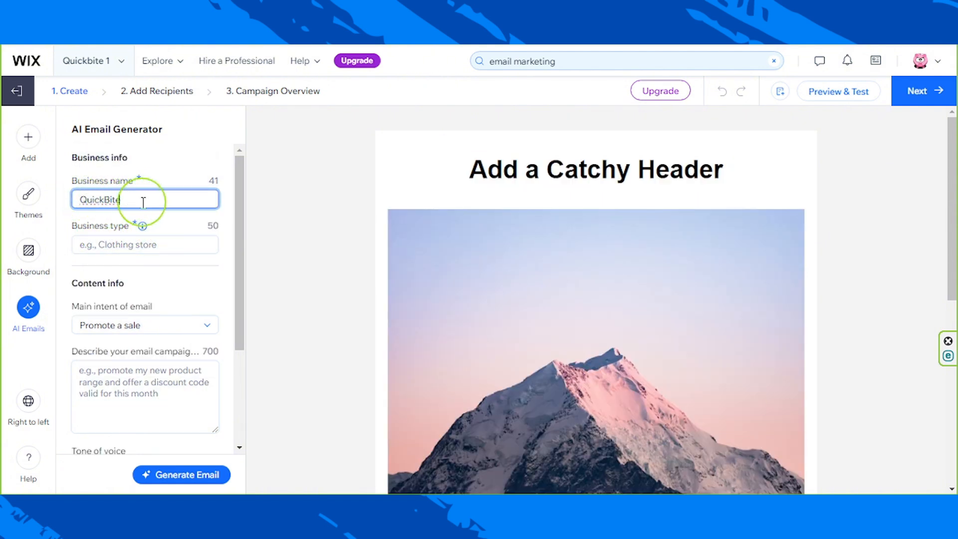
left_click_drag(119, 202, 80, 203)
left_click(153, 207)
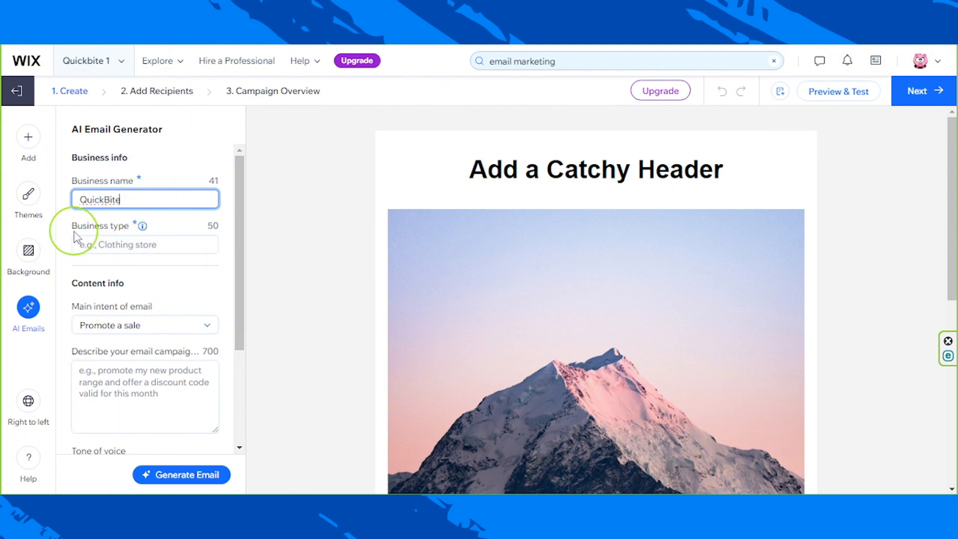
left_click_drag(71, 230, 106, 232)
left_click(129, 244)
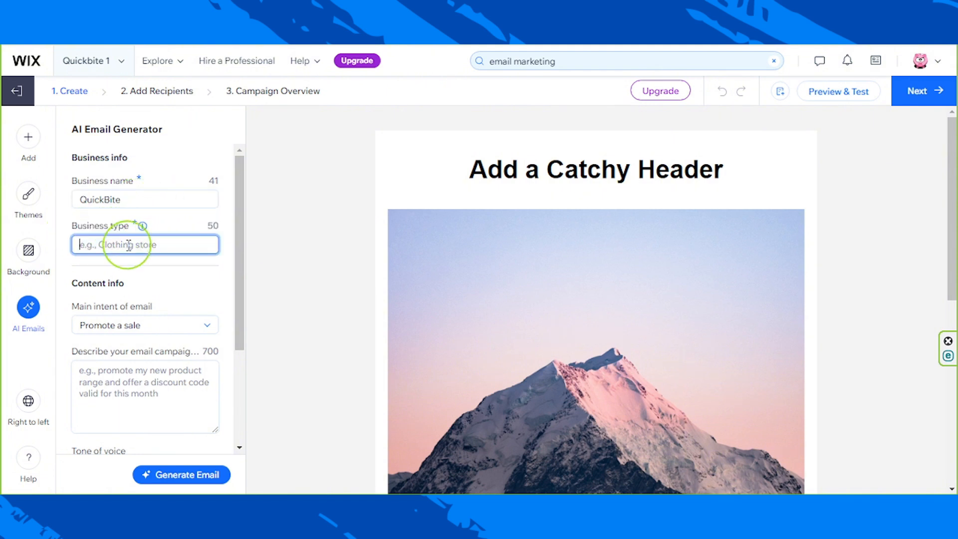
type("restaurant")
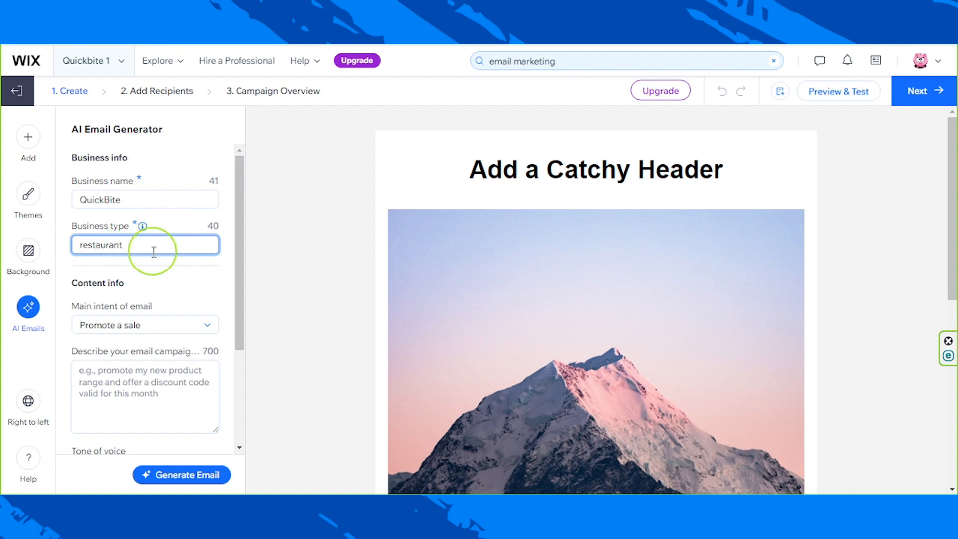
left_click_drag(153, 245, 69, 261)
left_click(150, 244)
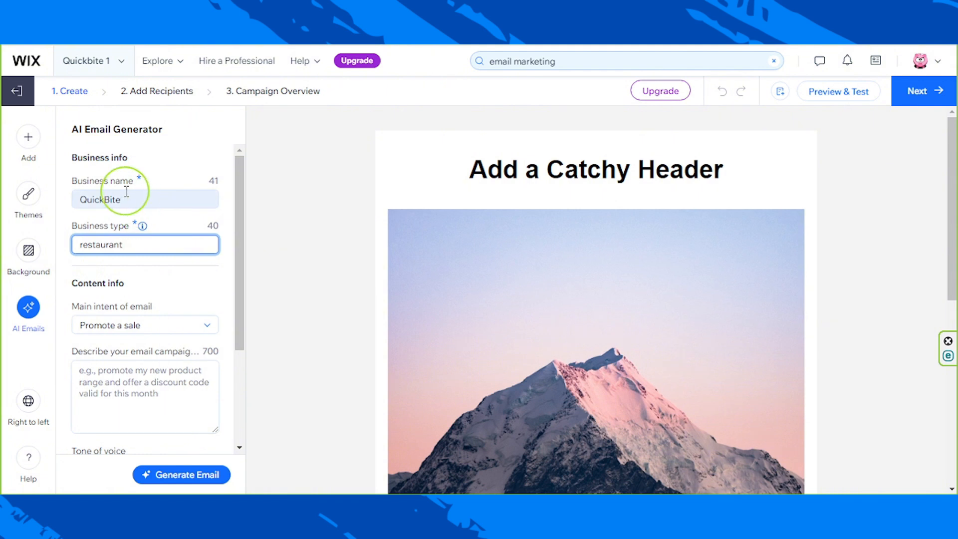
left_click(166, 230)
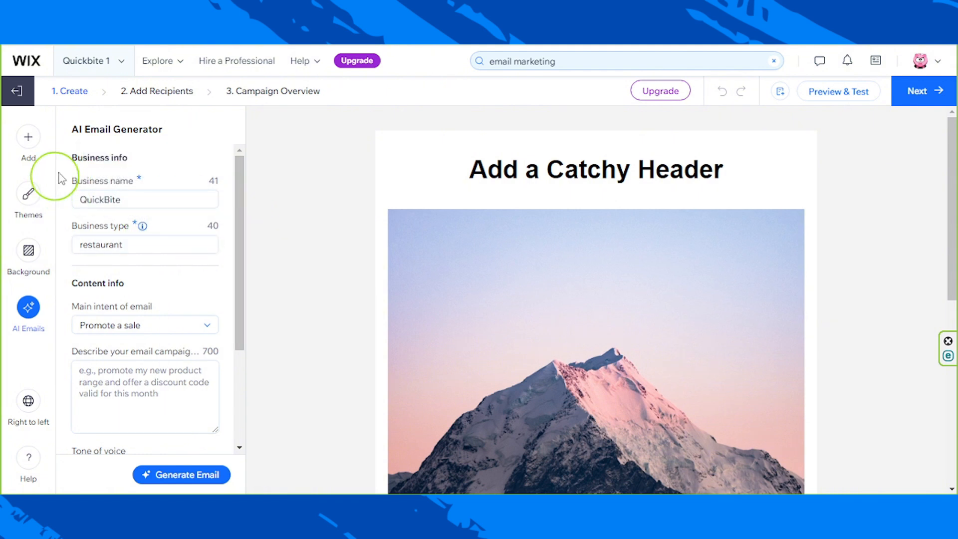
left_click_drag(71, 157, 232, 229)
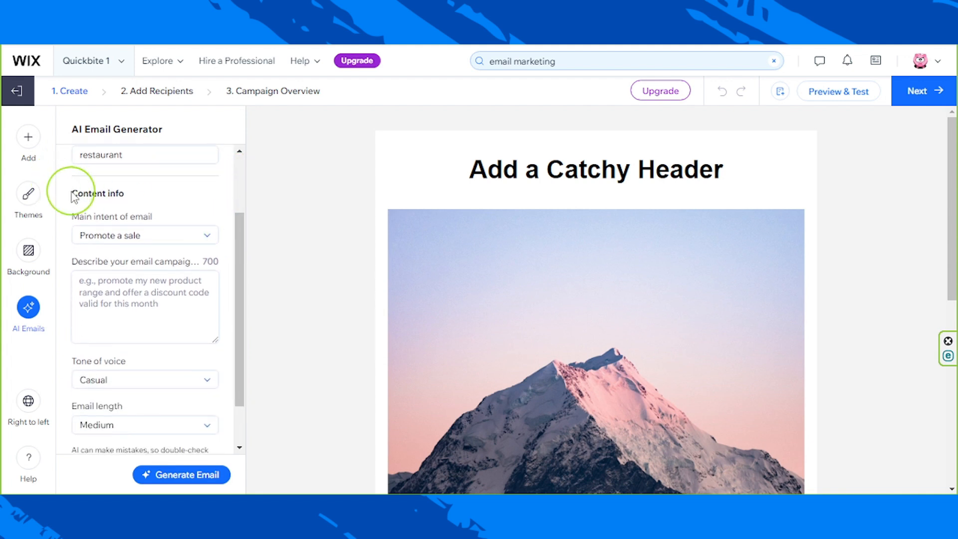
Choose "Promote a sale" as the main intent of the email in the content info
left_click_drag(71, 193, 145, 196)
left_click(148, 198)
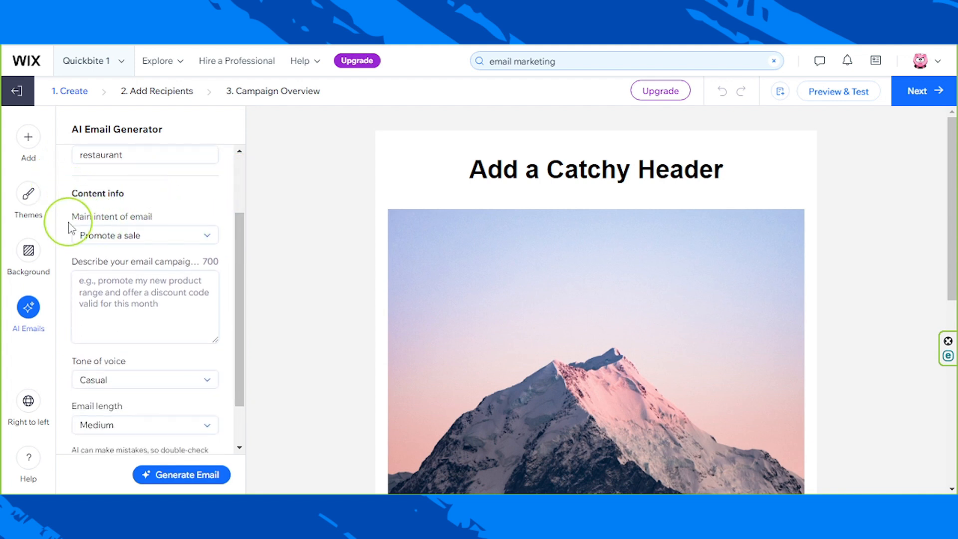
left_click_drag(71, 217, 156, 222)
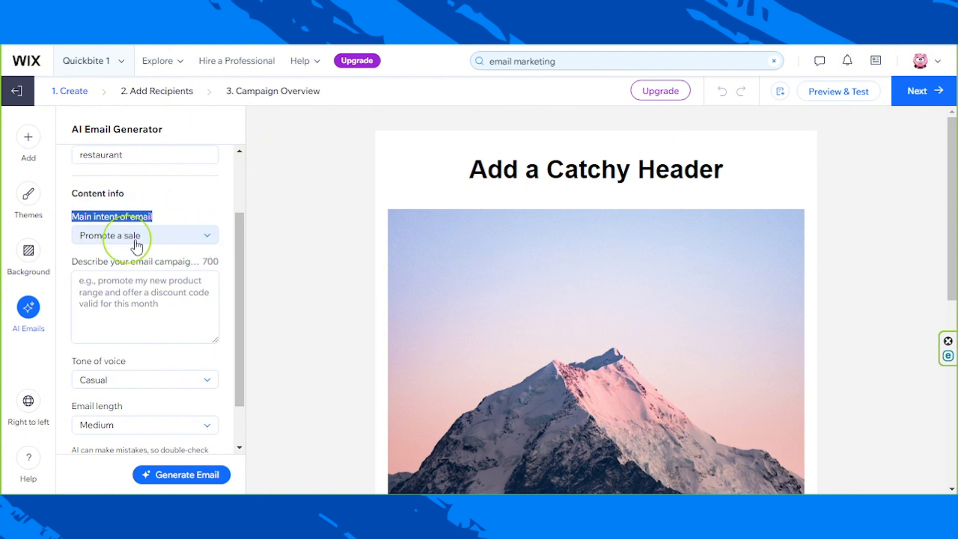
left_click(172, 239)
scroll(220, 255, "down", 2)
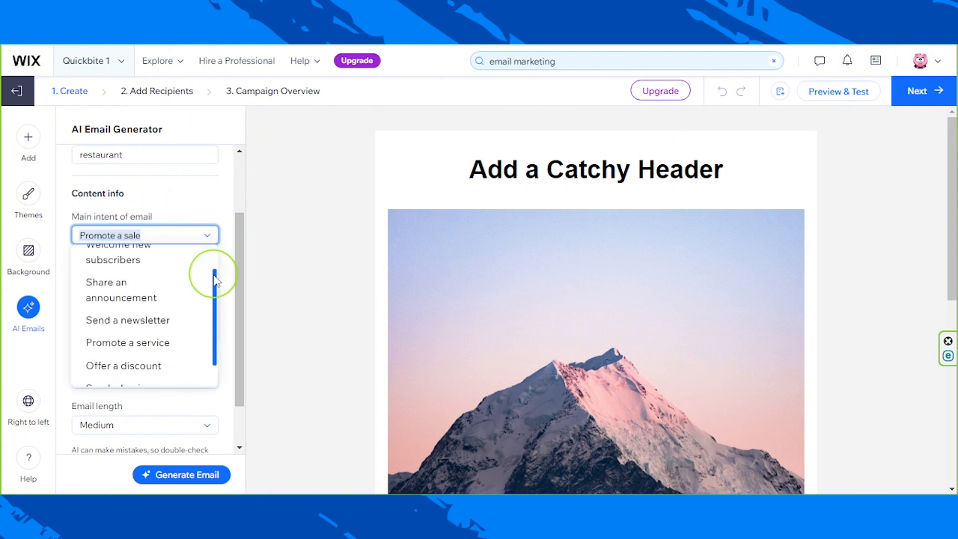
left_click_drag(207, 319, 228, 241)
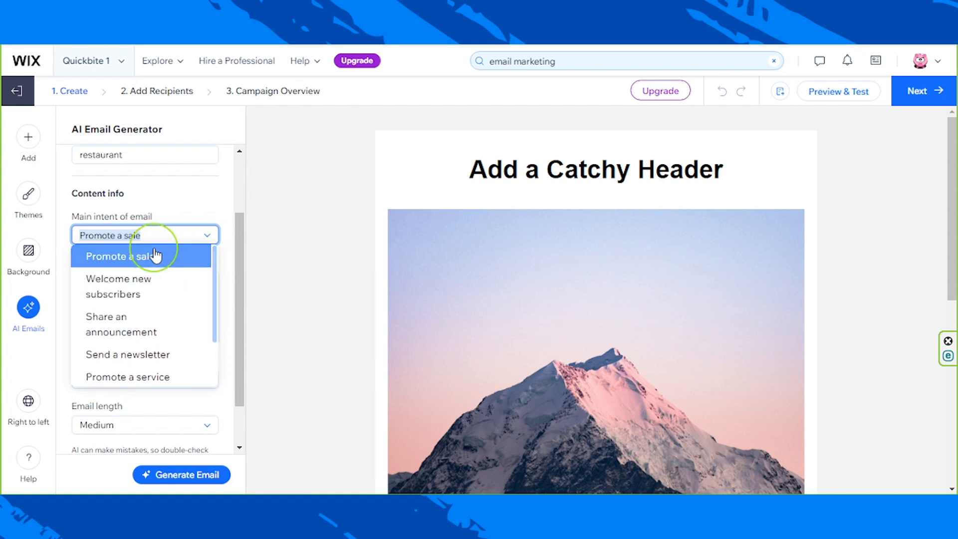
left_click(128, 256)
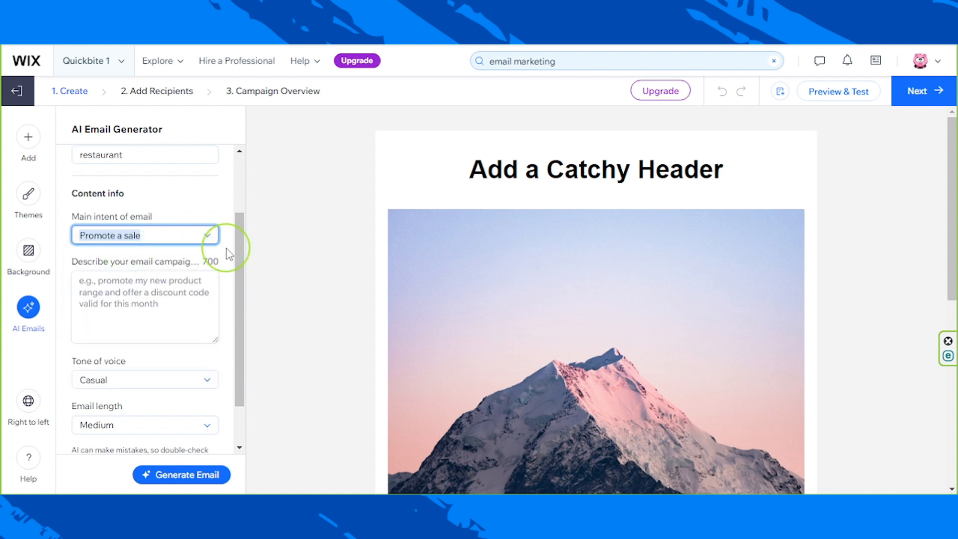
Describe the email campaign as "Free ice cream for a limited time in celebration of our first anniversary."
left_click(147, 292)
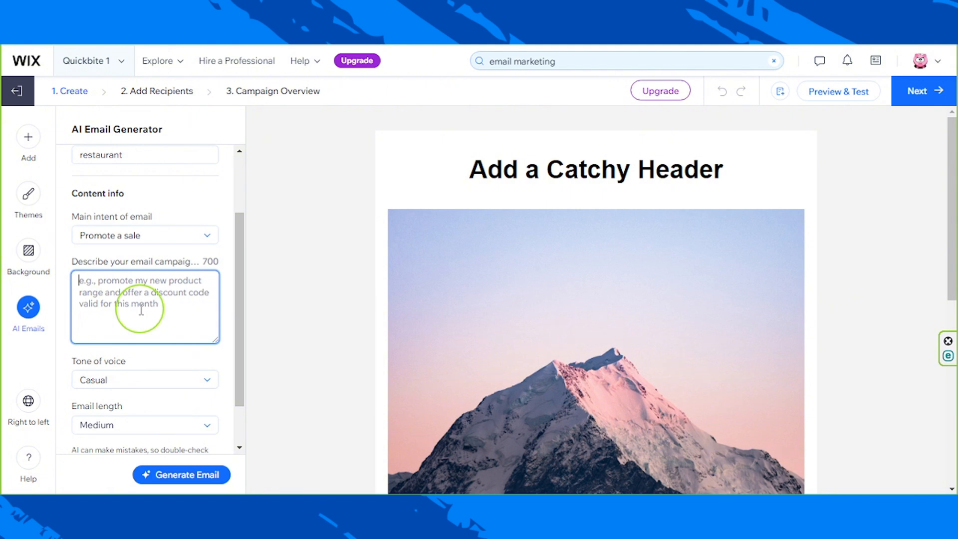
type("Free Ice")
key("BackSpace")
key("BackSpace")
key("BackSpace")
key("BackSpace")
type("ice cream")
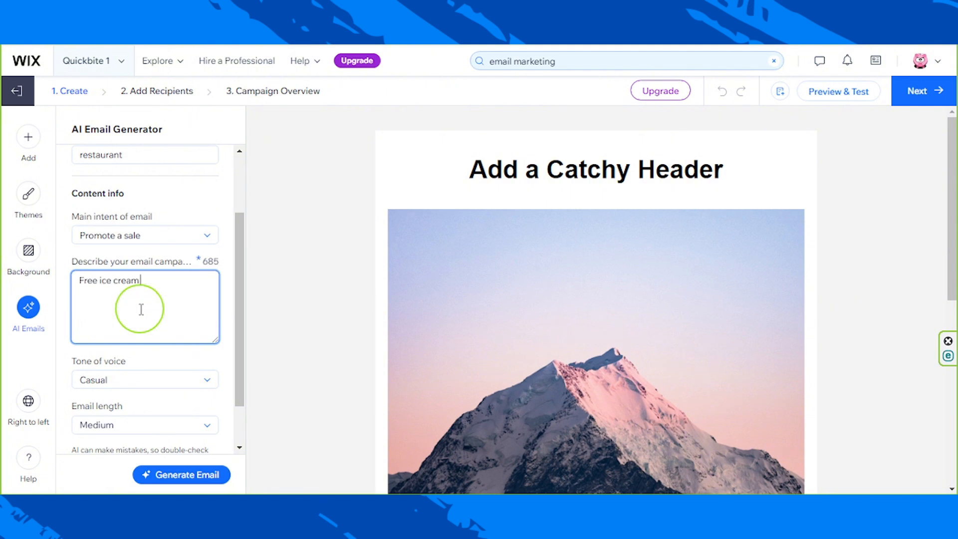
type(" for a limited time in celebration of qur first anniversary.")
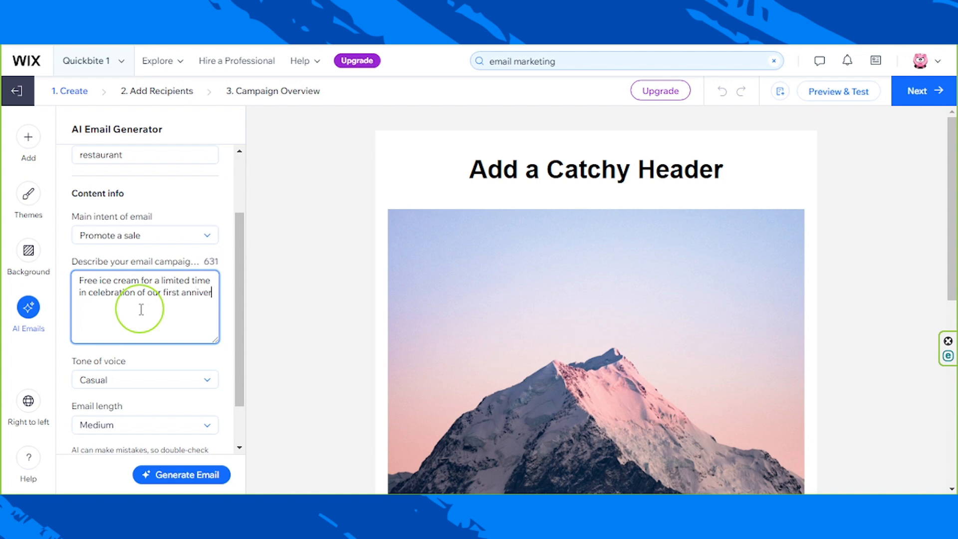
Set the tone of voice for the generated email to Promotional
left_click_drag(241, 219, 240, 257)
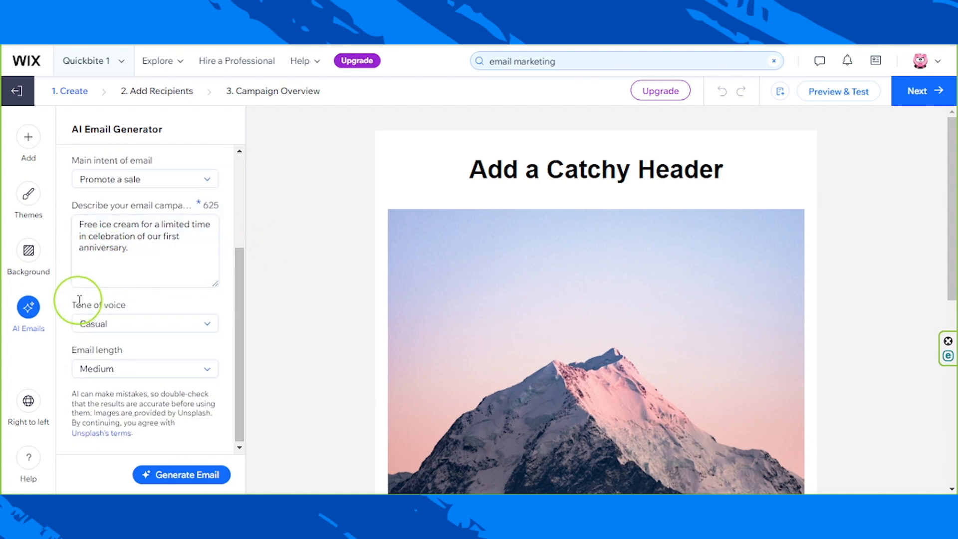
left_click_drag(74, 303, 128, 305)
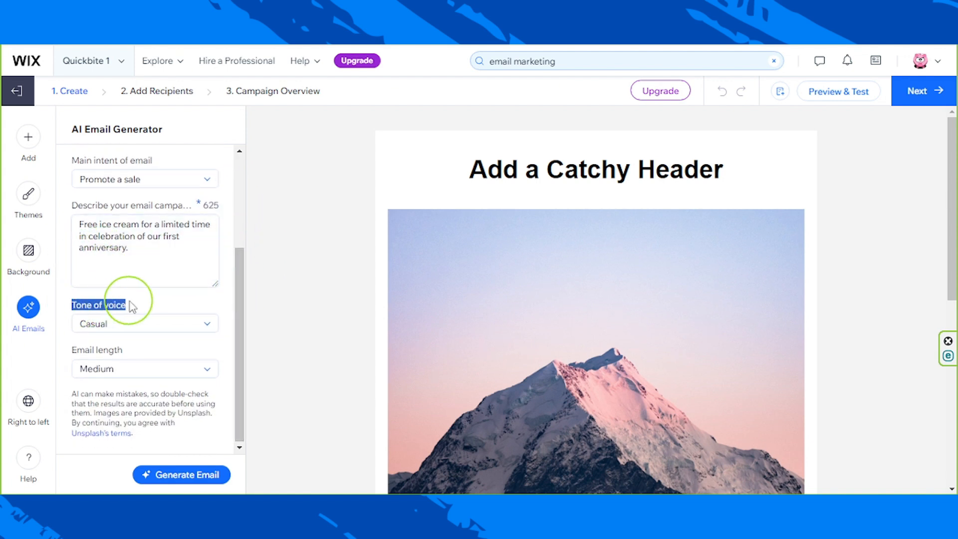
left_click(195, 330)
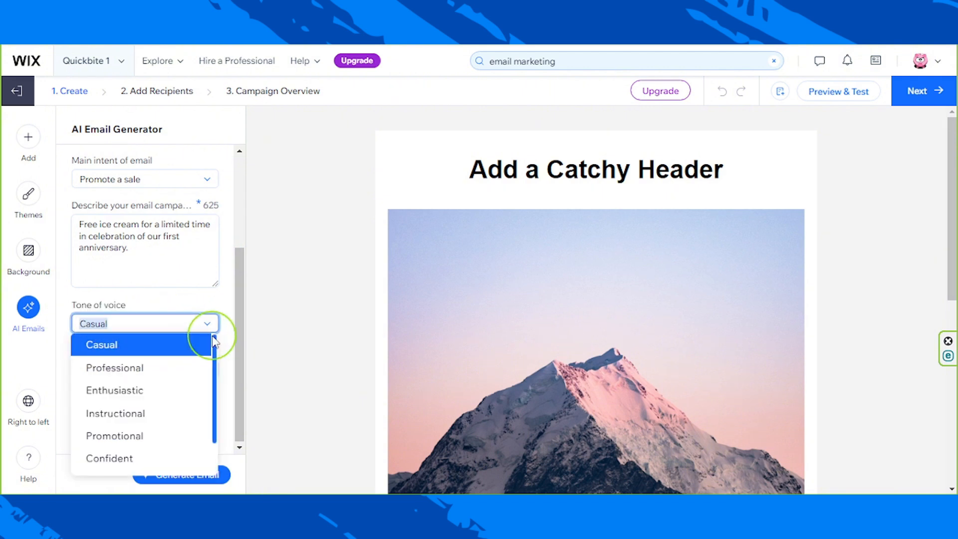
left_click_drag(213, 339, 210, 404)
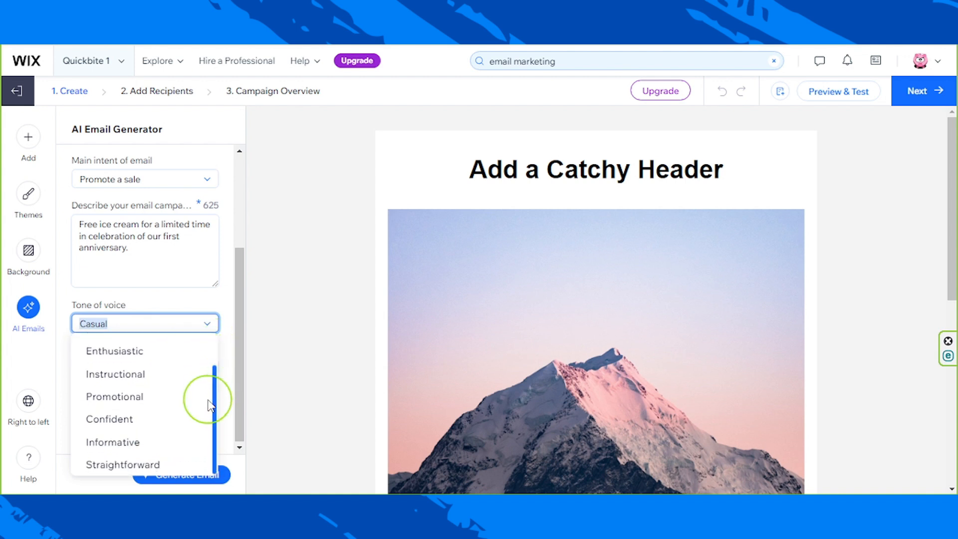
left_click(133, 398)
Set the email length to Short in the AI generator's content info
left_click_drag(241, 288, 234, 364)
left_click_drag(70, 351, 129, 358)
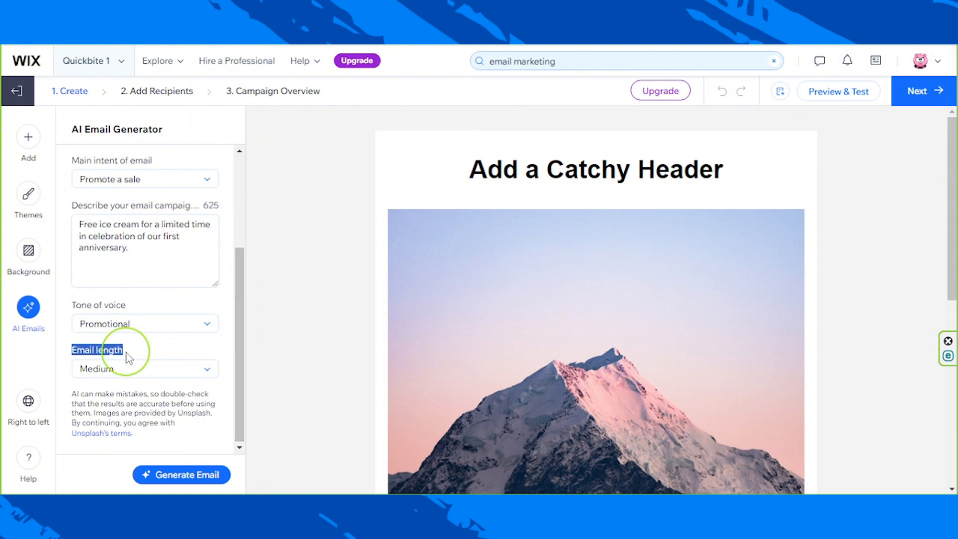
left_click(134, 370)
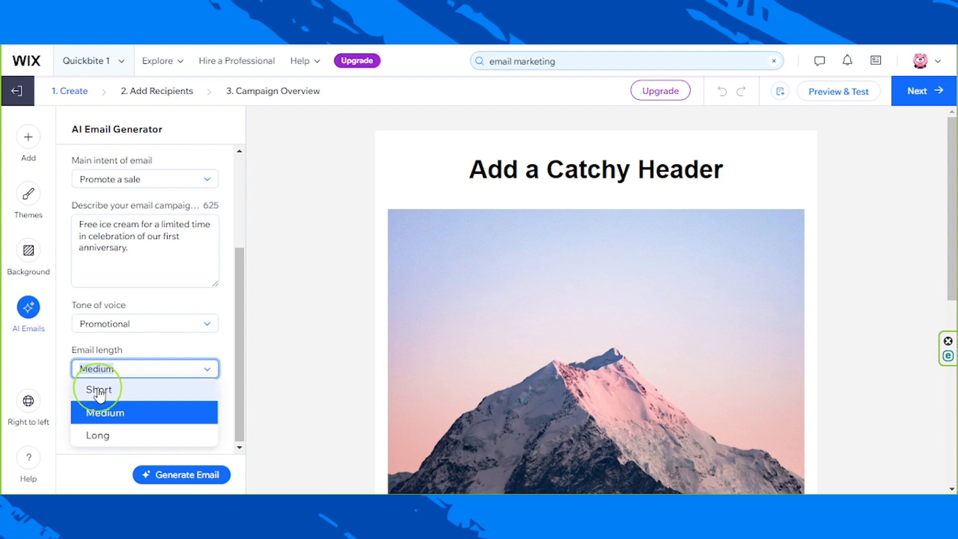
left_click(113, 391)
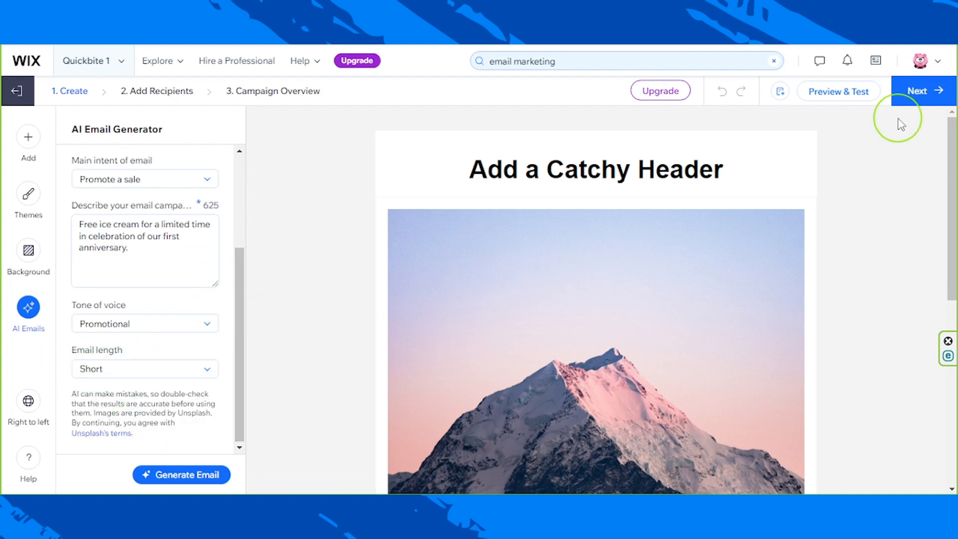
Generate the email with AI from the completed business and content info
scroll(549, 424, "down", 5)
scroll(557, 384, "up", 5)
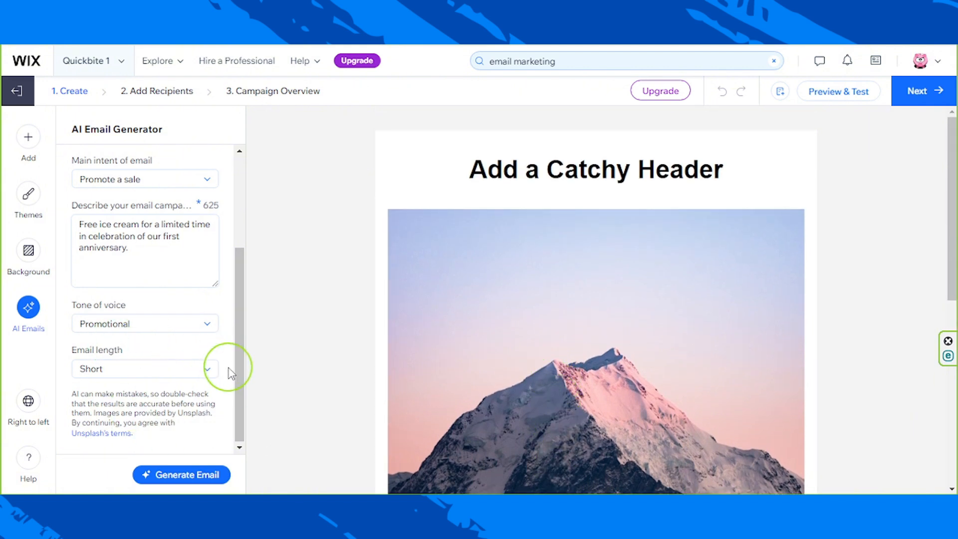
left_click(169, 478)
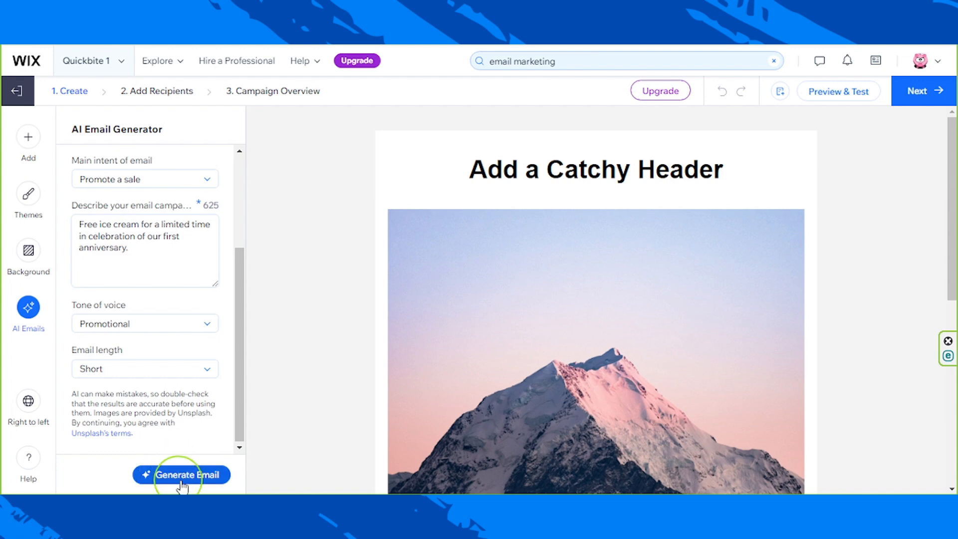
left_click(184, 477)
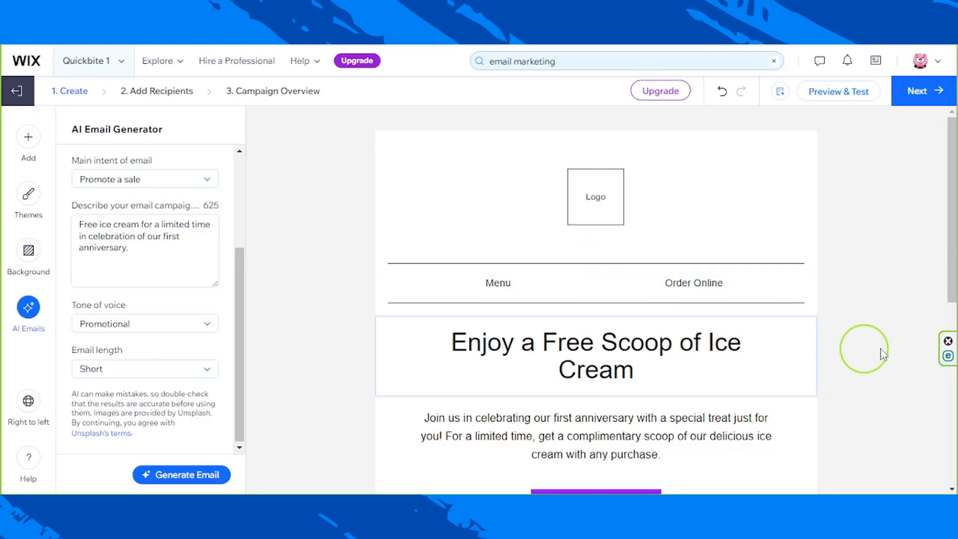
Review the generated email from the logo header down to the footer and back
left_click_drag(954, 182, 942, 406)
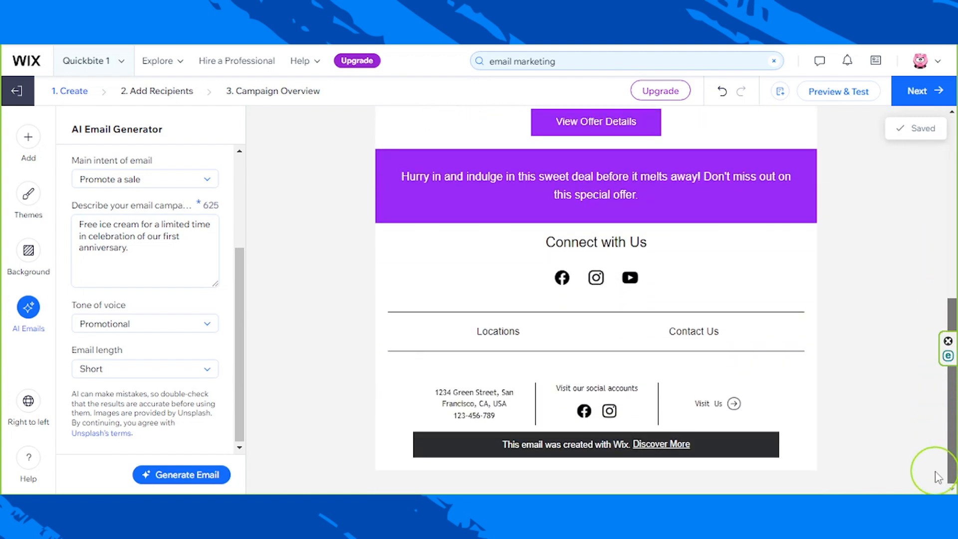
left_click_drag(937, 462, 954, 159)
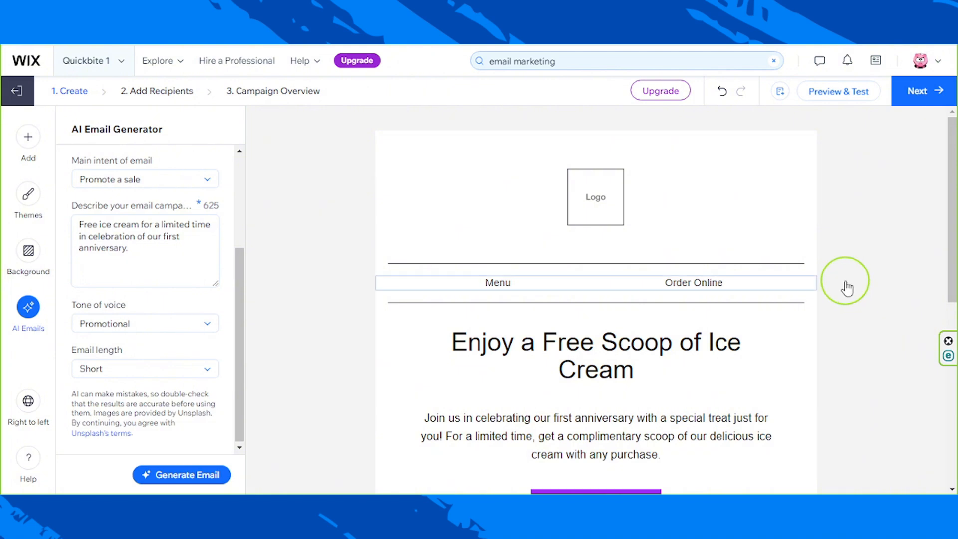
left_click_drag(950, 185, 944, 389)
left_click_drag(946, 446, 949, 385)
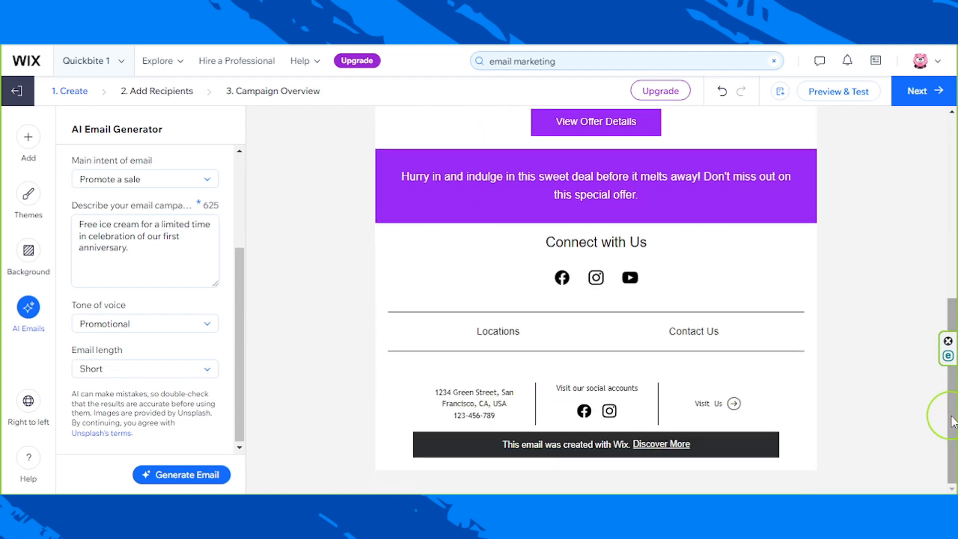
left_click_drag(948, 415, 948, 200)
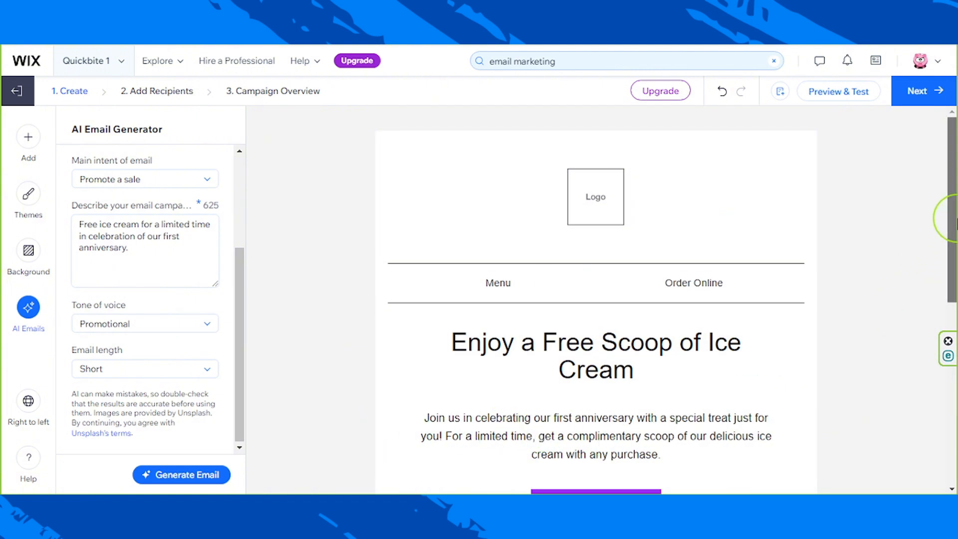
mouse_move(954, 220)
left_mouse_down()
mouse_move(934, 385)
mouse_move(938, 452)
mouse_move(943, 215)
left_mouse_up()
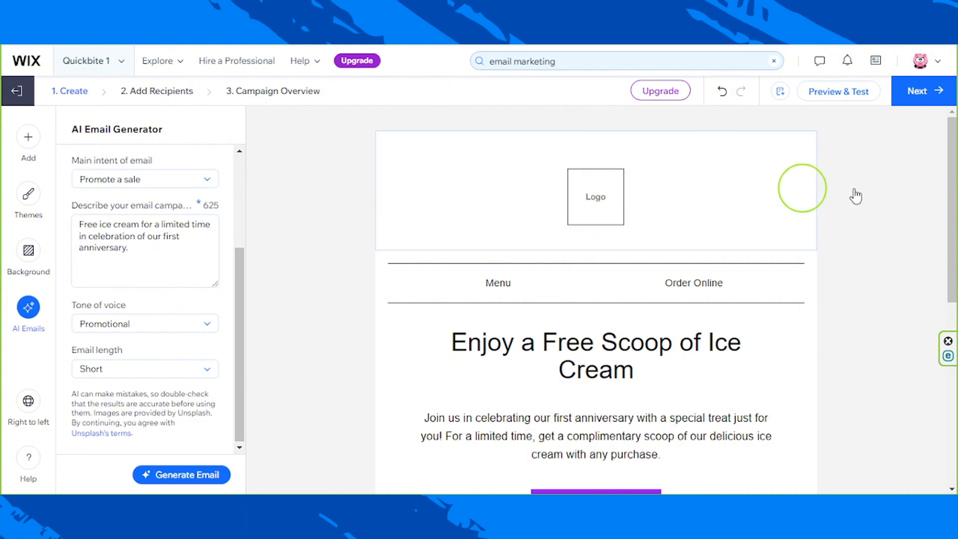
left_click_drag(952, 200, 943, 143)
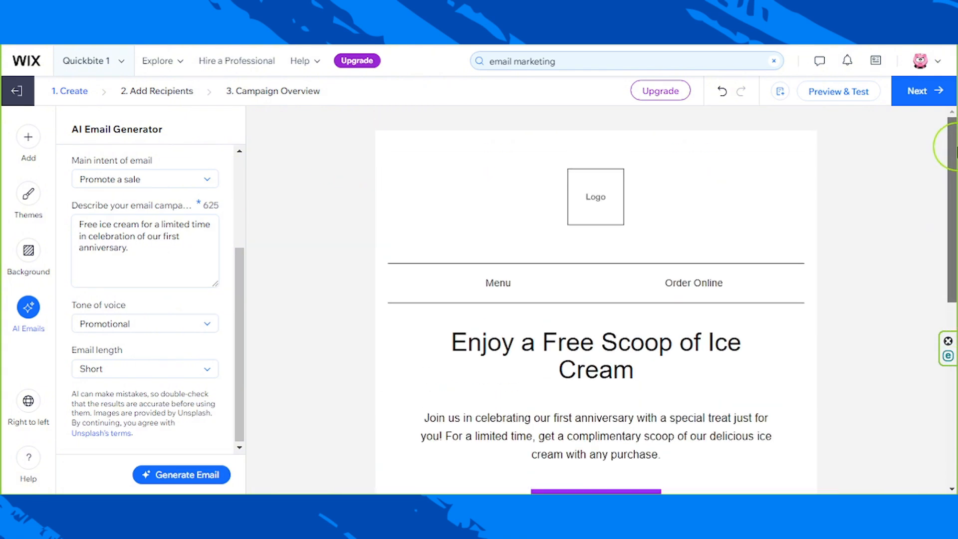
Replace the placeholder logo in the email header with "QB Logo Transparent.png" from the site files
left_click(791, 221)
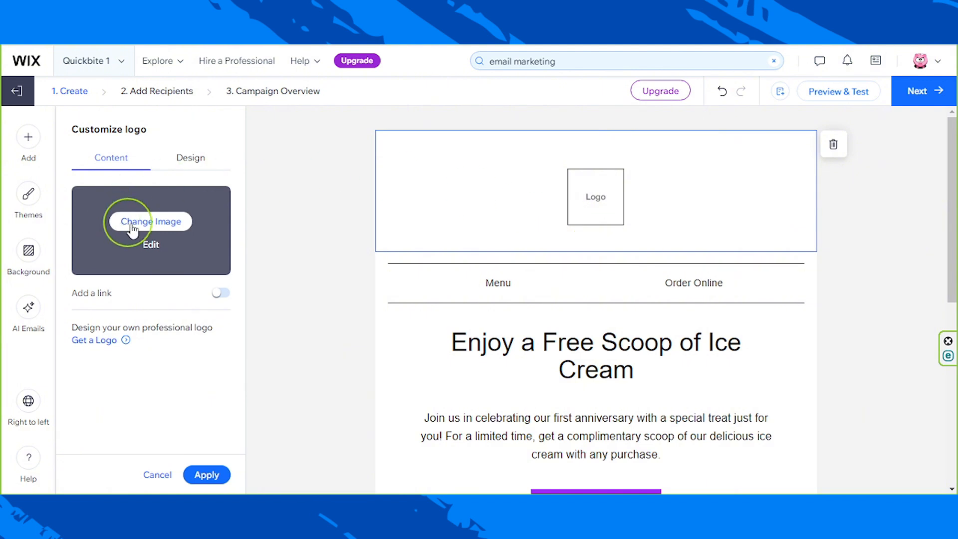
left_click(159, 224)
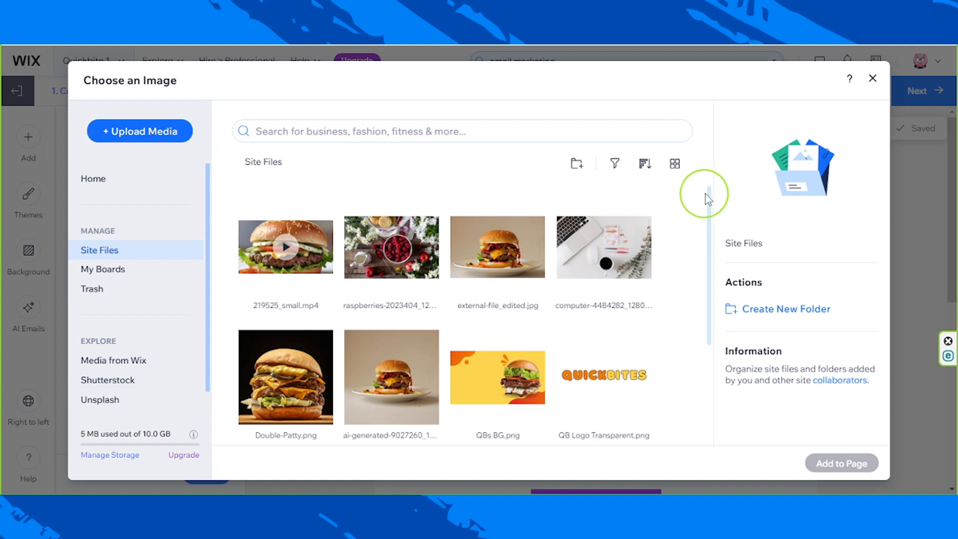
scroll(704, 225, "down", 4)
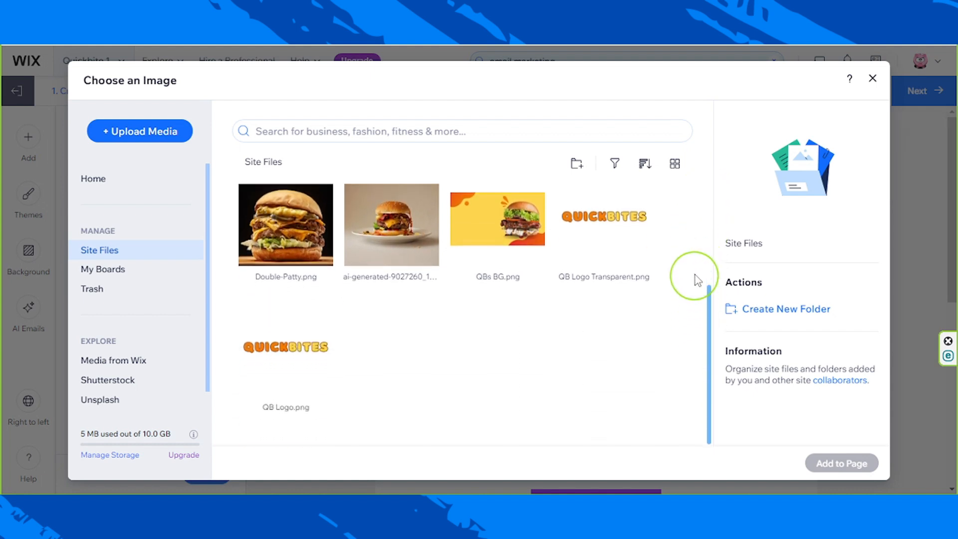
scroll(706, 209, "up", 4)
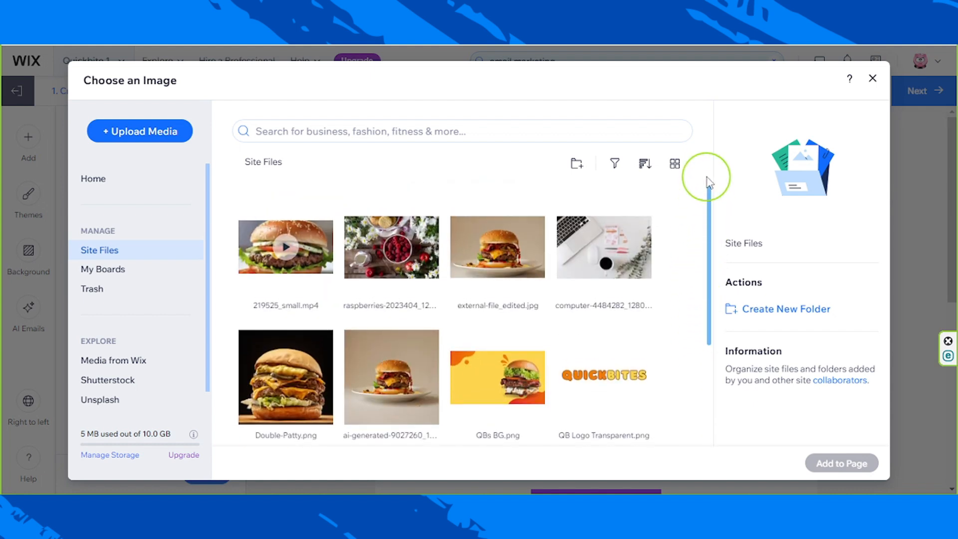
left_click_drag(707, 175, 700, 306)
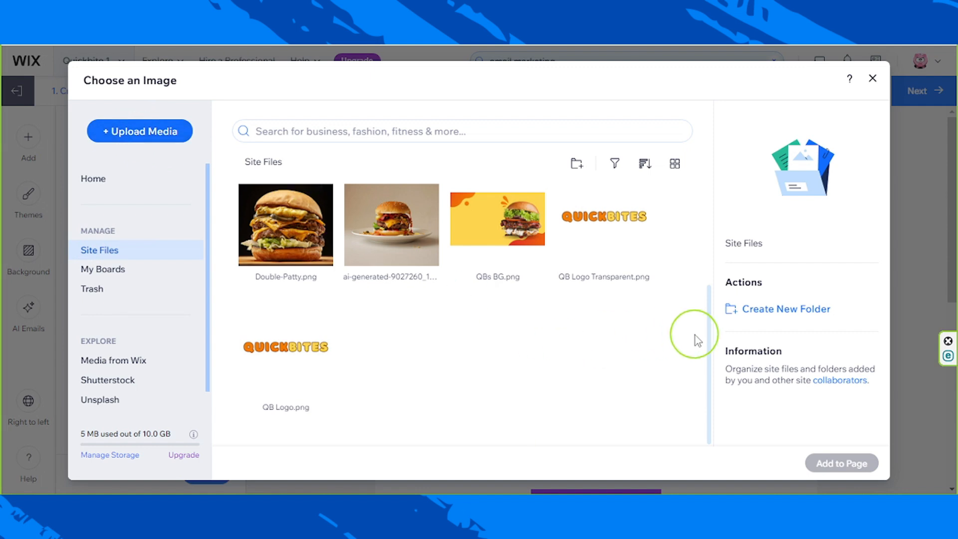
mouse_move(707, 334)
left_mouse_down()
mouse_move(734, 239)
mouse_move(722, 335)
left_mouse_up()
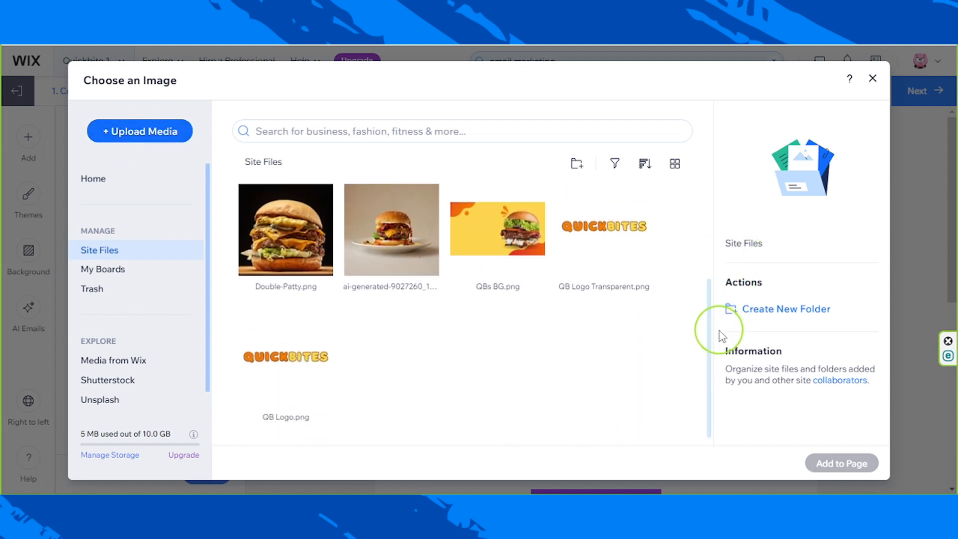
left_click(619, 235)
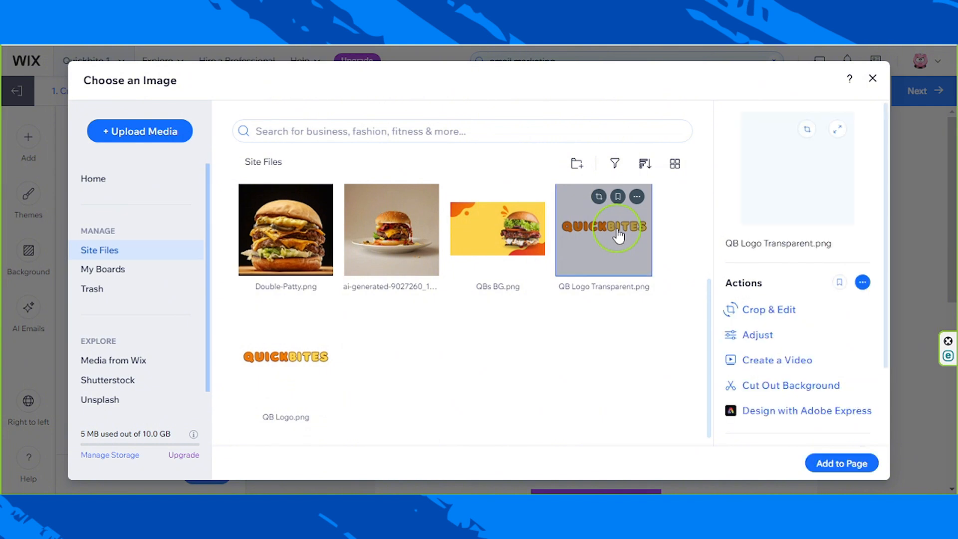
left_click(833, 465)
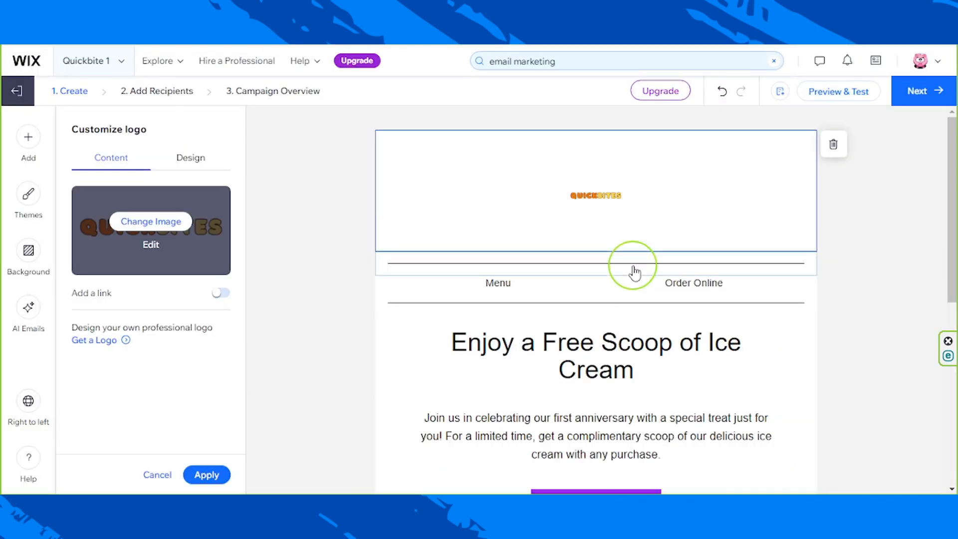
Crop the empty space above and below the logo to 500 × 107 px and save the image
left_click(151, 244)
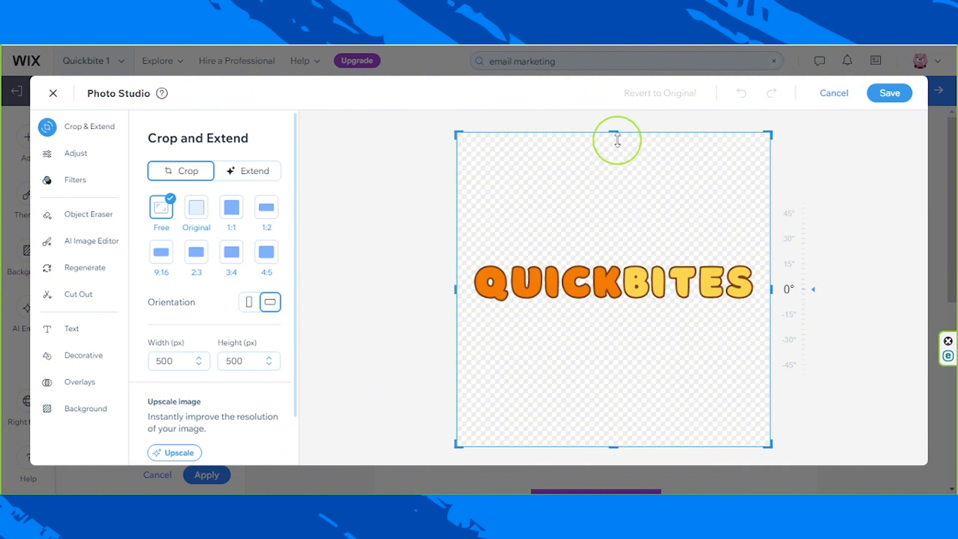
left_click_drag(615, 134, 607, 250)
left_click_drag(615, 447, 618, 240)
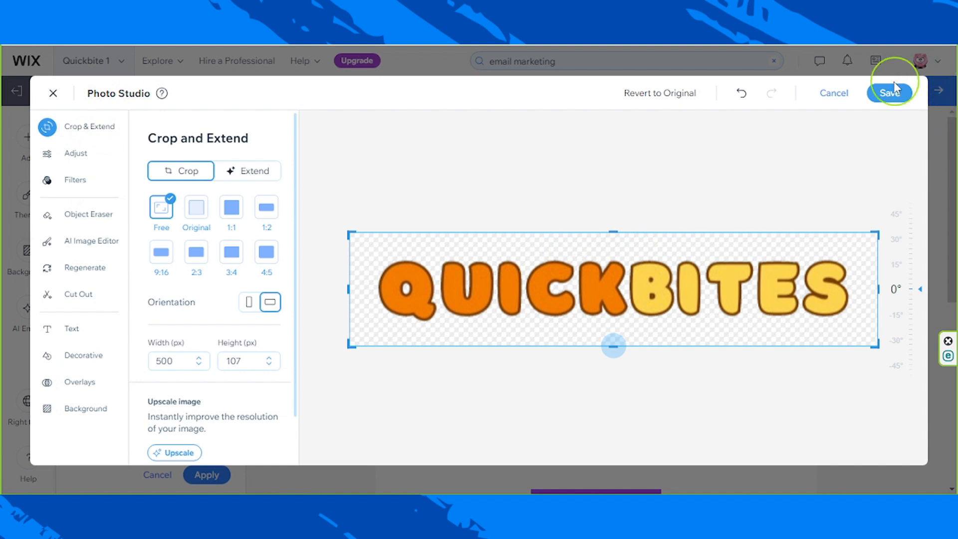
left_click(891, 100)
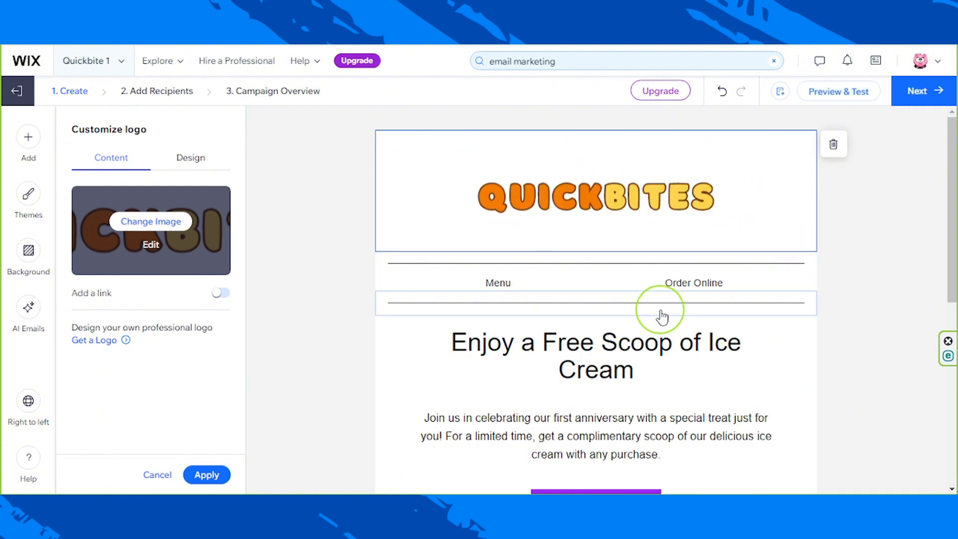
Add an exclamation mark to the end of the heading "Enjoy a Free Scoop of Ice Cream"
scroll(778, 279, "down", 2)
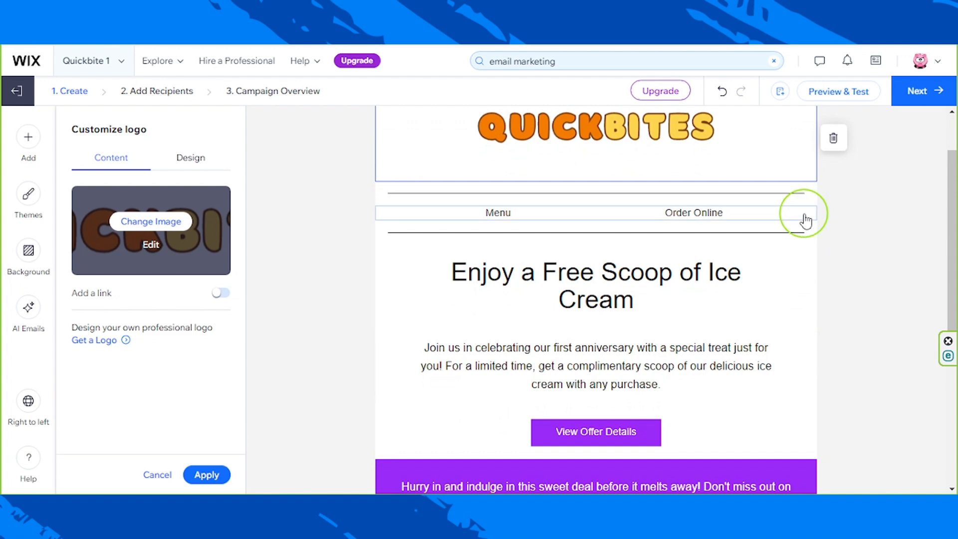
scroll(456, 377, "down", 5)
scroll(460, 378, "down", 2)
scroll(460, 378, "up", 7)
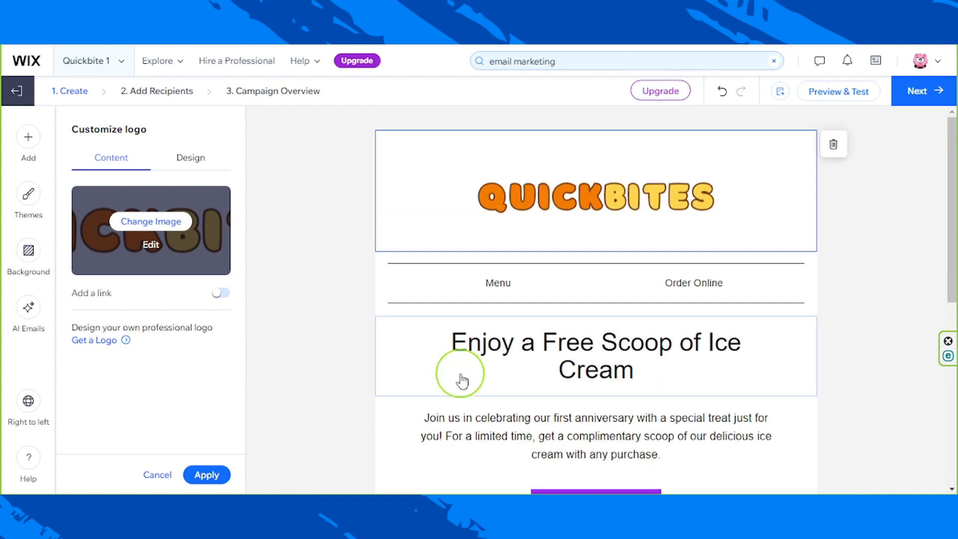
left_click(718, 357)
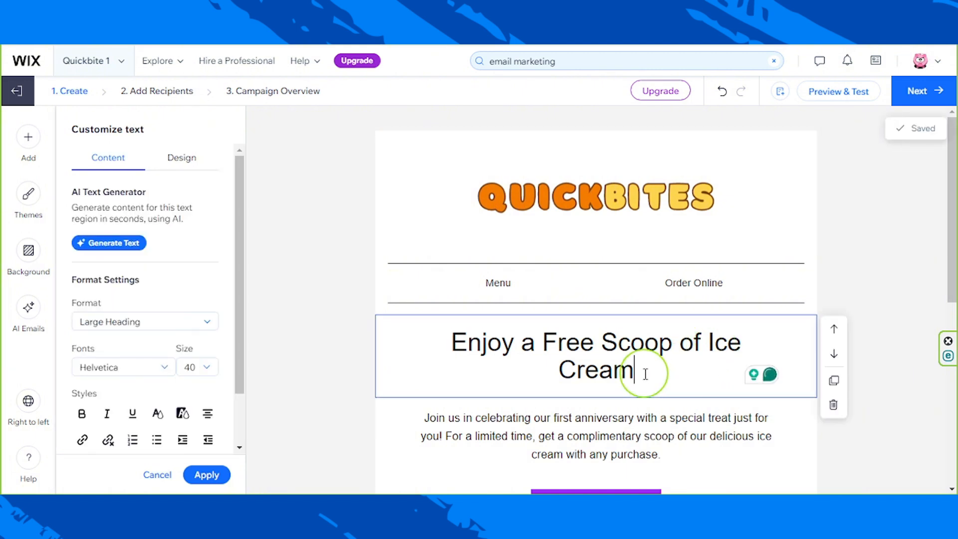
type("!")
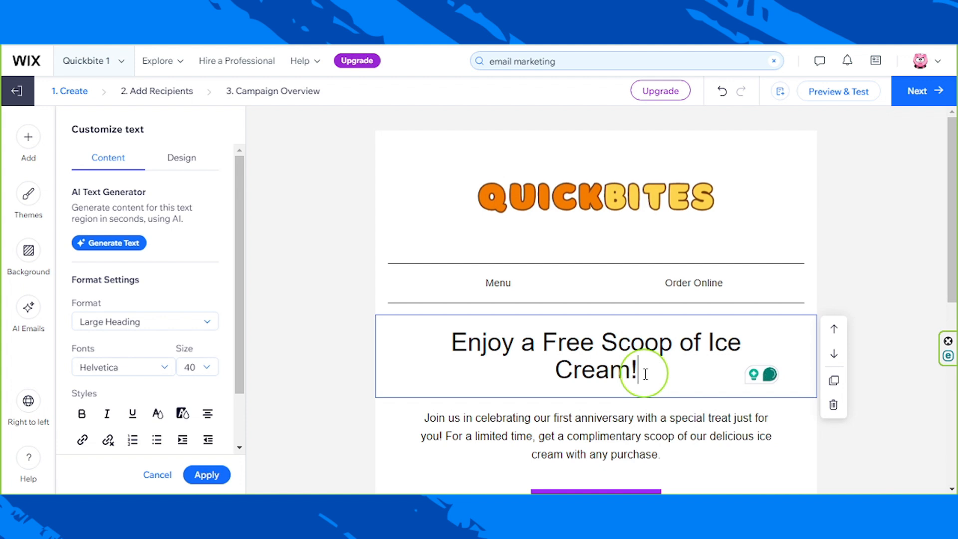
Examine the text style, background, border and padding options for the heading "Enjoy a Free Scoop of Ice Cream!"
left_click_drag(645, 374, 448, 348)
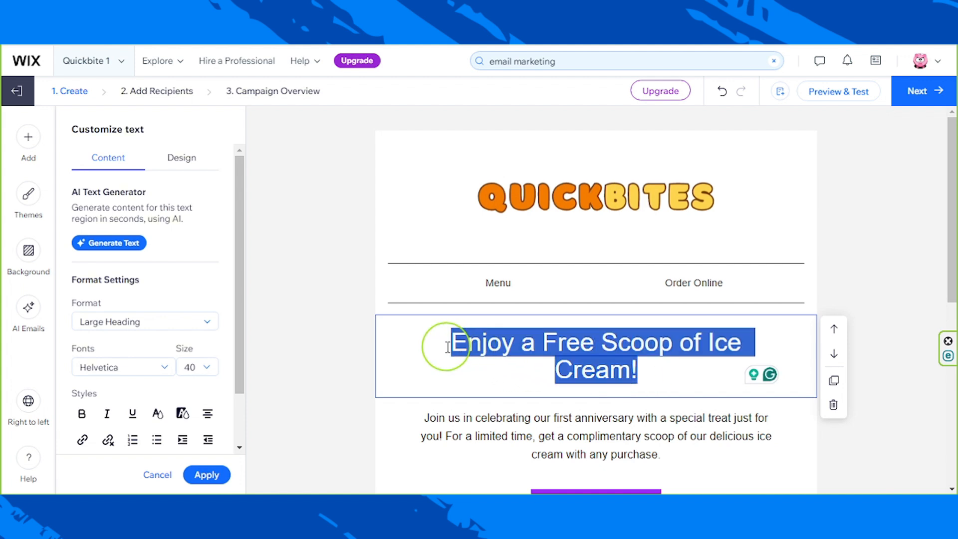
left_click_drag(235, 170, 214, 397)
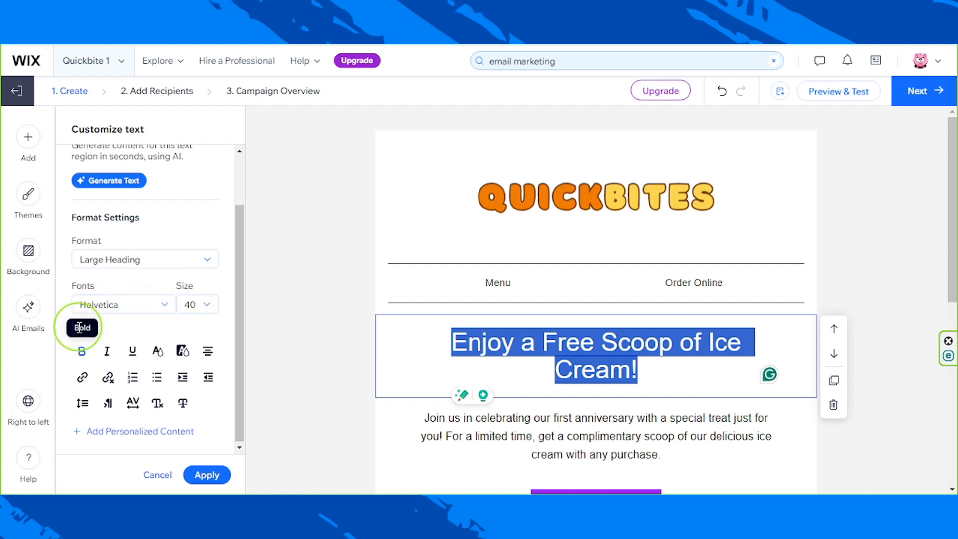
left_click_drag(243, 347, 239, 241)
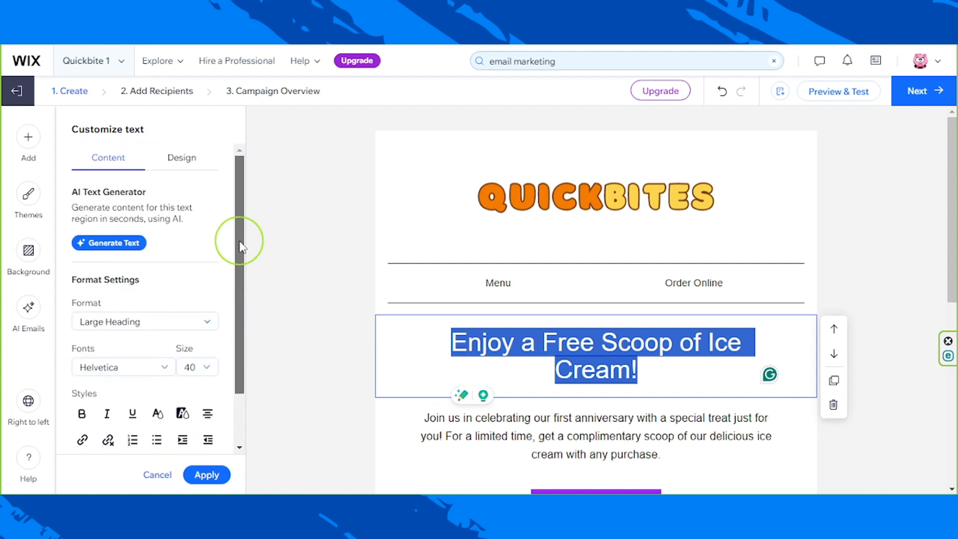
left_click(178, 171)
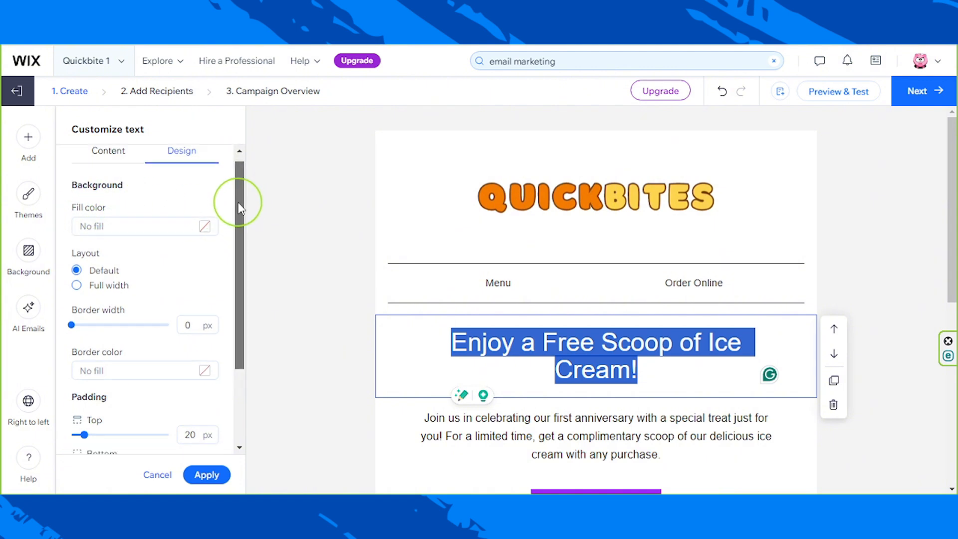
left_click_drag(235, 200, 225, 280)
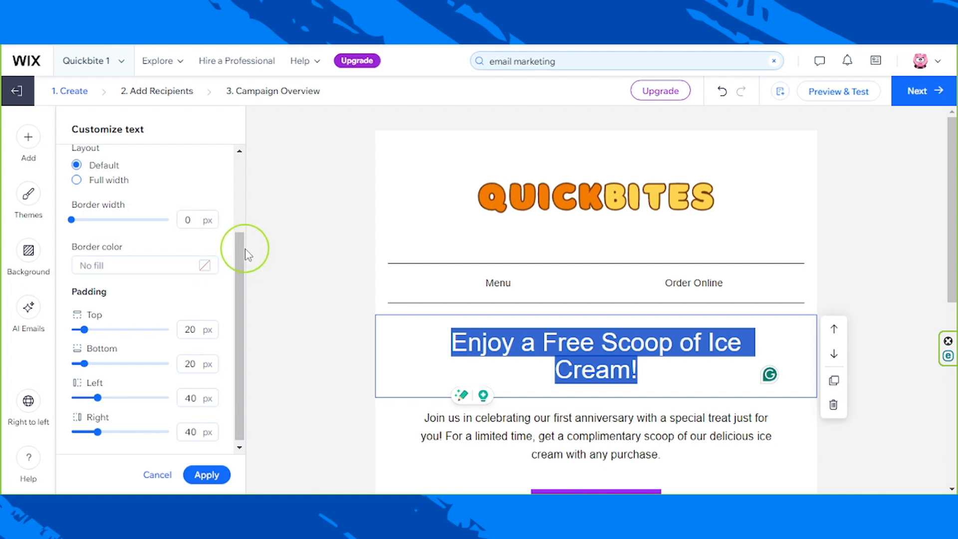
left_click_drag(240, 240, 232, 297)
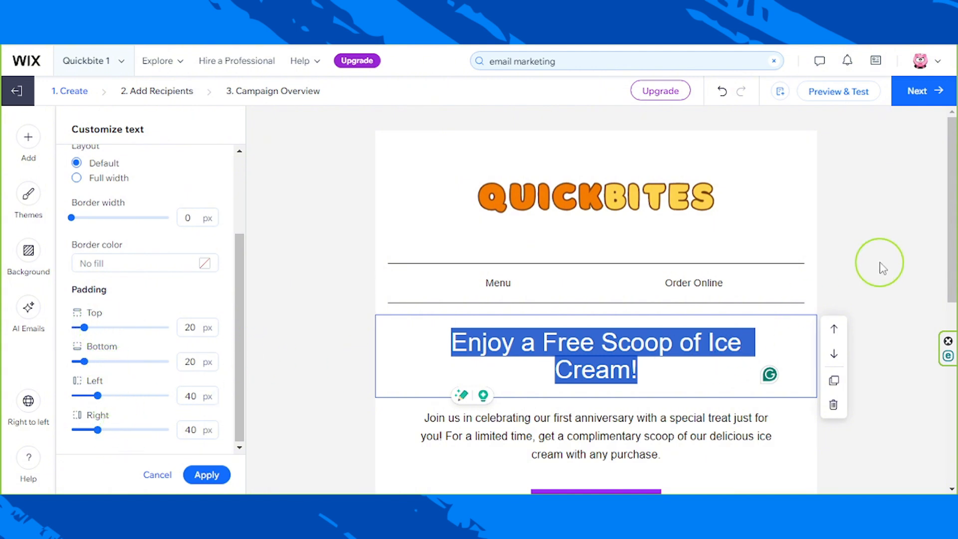
left_click(690, 365)
scroll(689, 349, "down", 3)
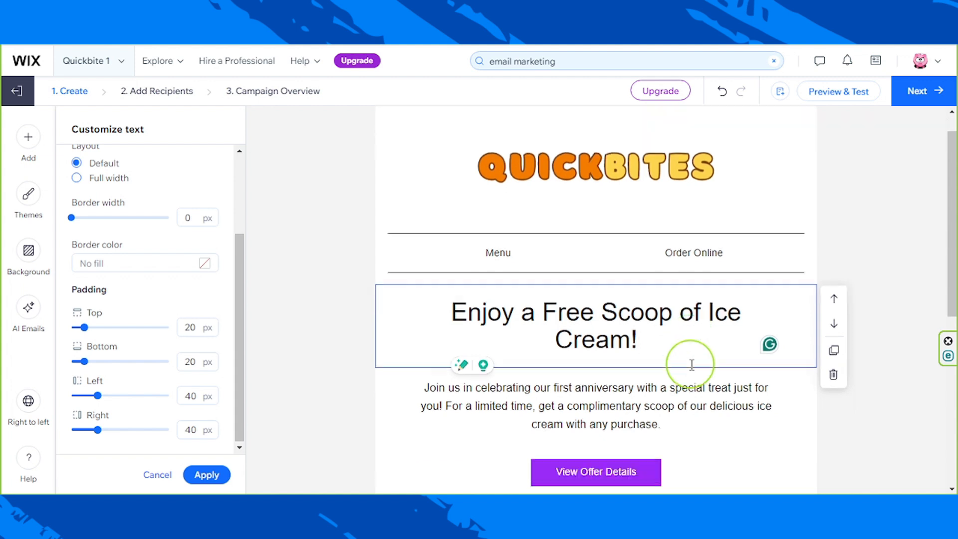
left_click(680, 313)
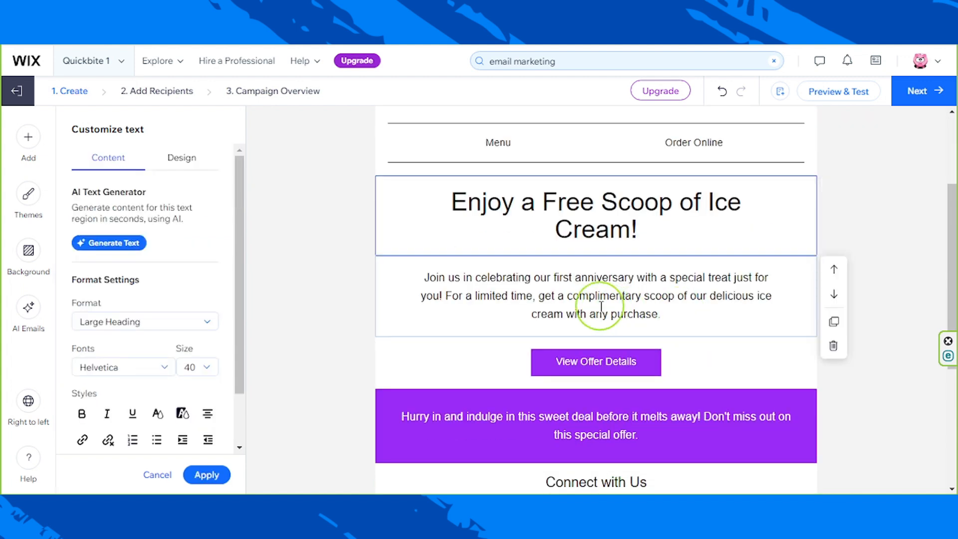
Replace the period after "any purchase" in the anniversary paragraph with an exclamation mark
left_click_drag(428, 277, 671, 313)
left_click(573, 300)
left_click(428, 277)
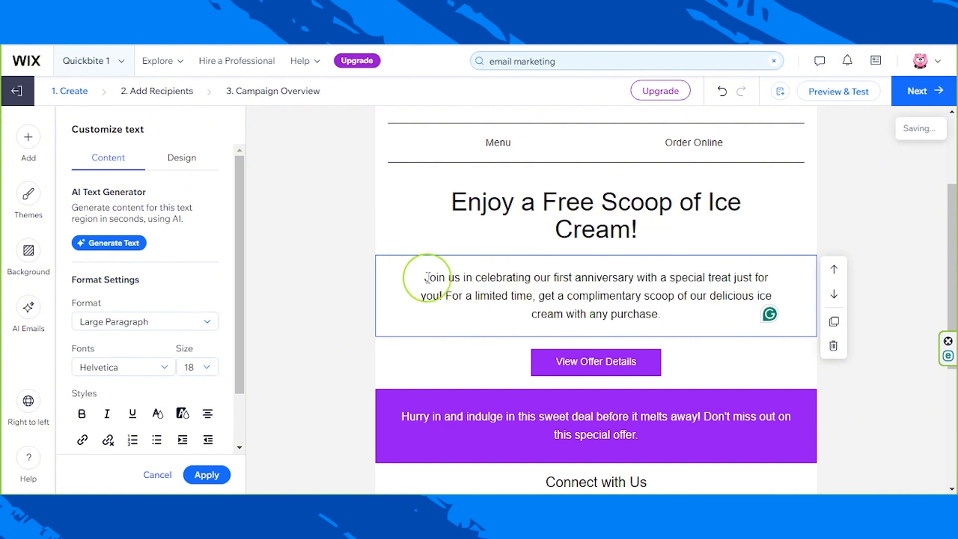
left_click_drag(426, 277, 601, 295)
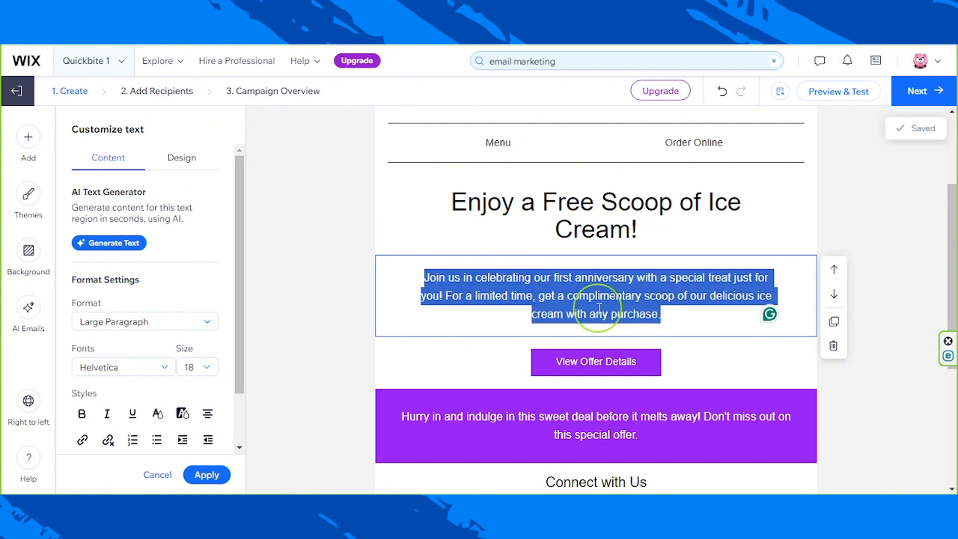
left_click(599, 307)
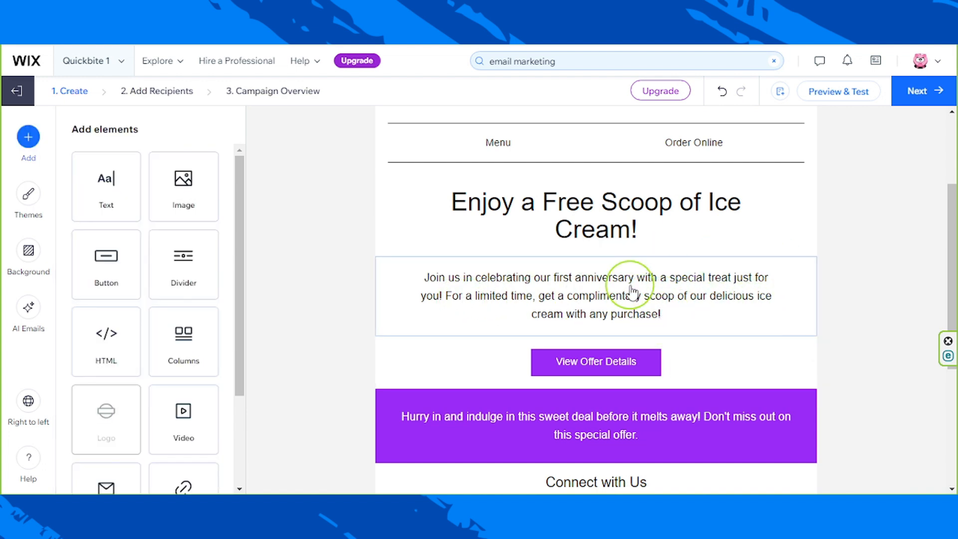
left_click(633, 292)
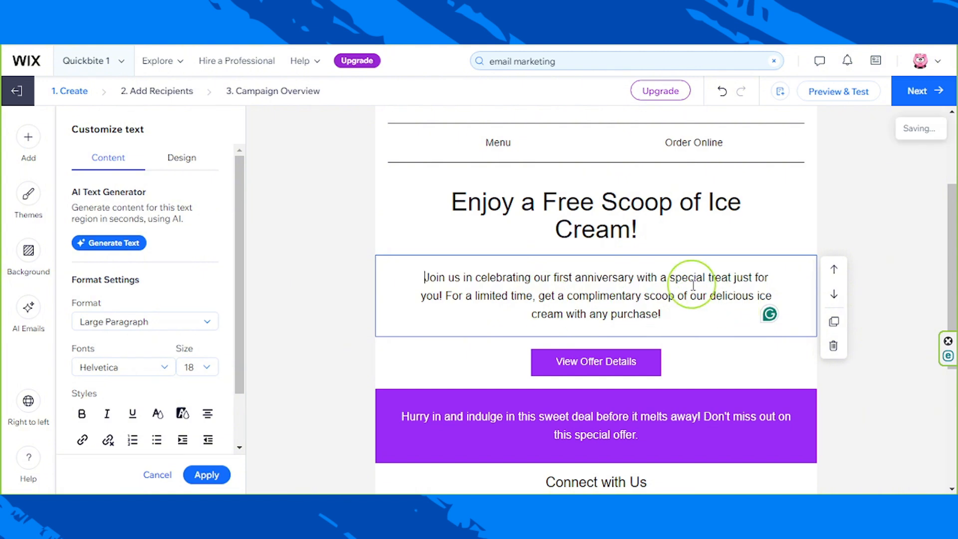
left_click(870, 212)
Set the top and bottom padding of the "View Offer Details" button block to 45 px each
scroll(631, 293, "down", 1)
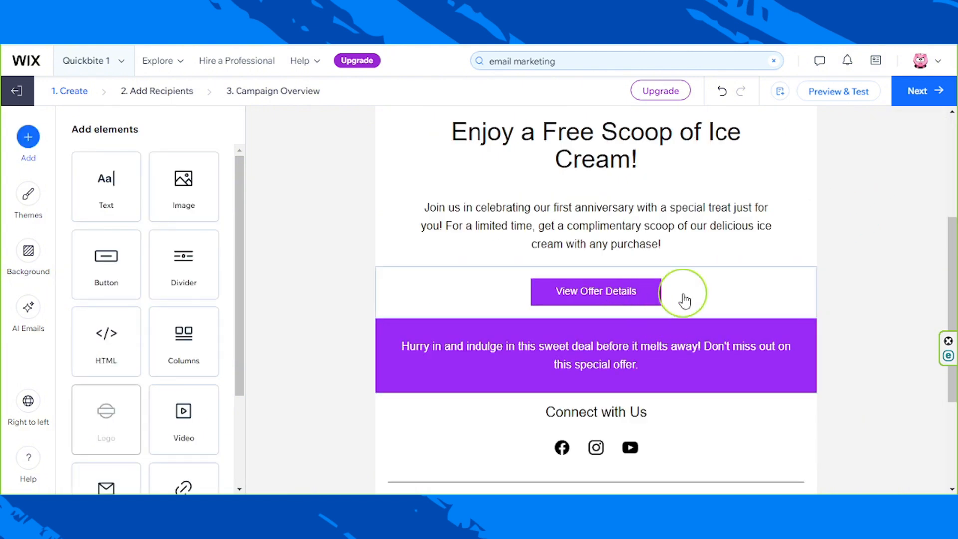
left_click(704, 300)
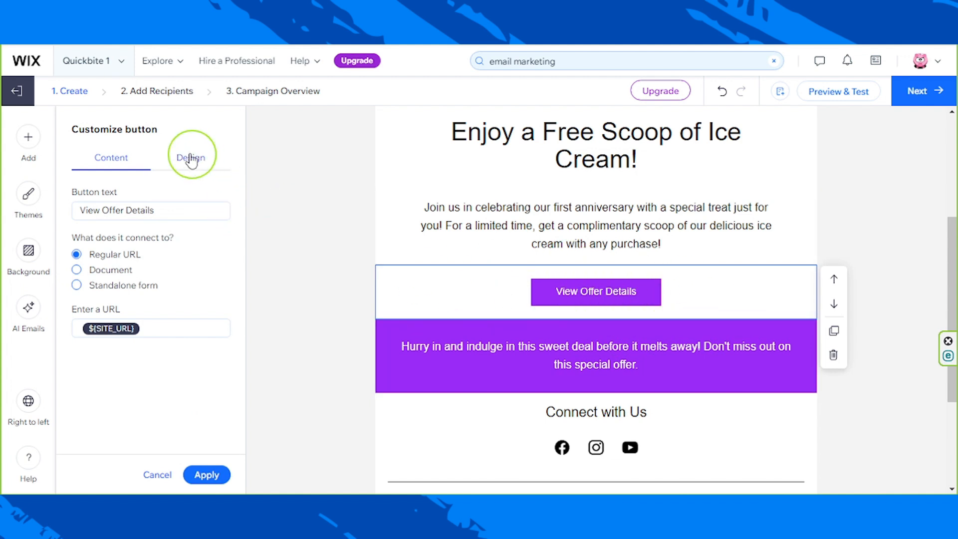
left_click(201, 165)
scroll(199, 352, "down", 8)
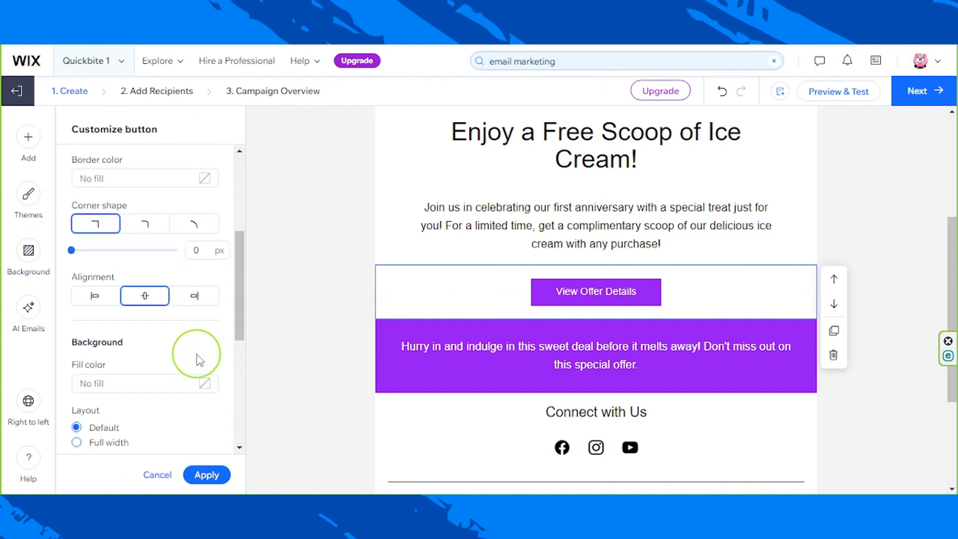
scroll(199, 344, "down", 3)
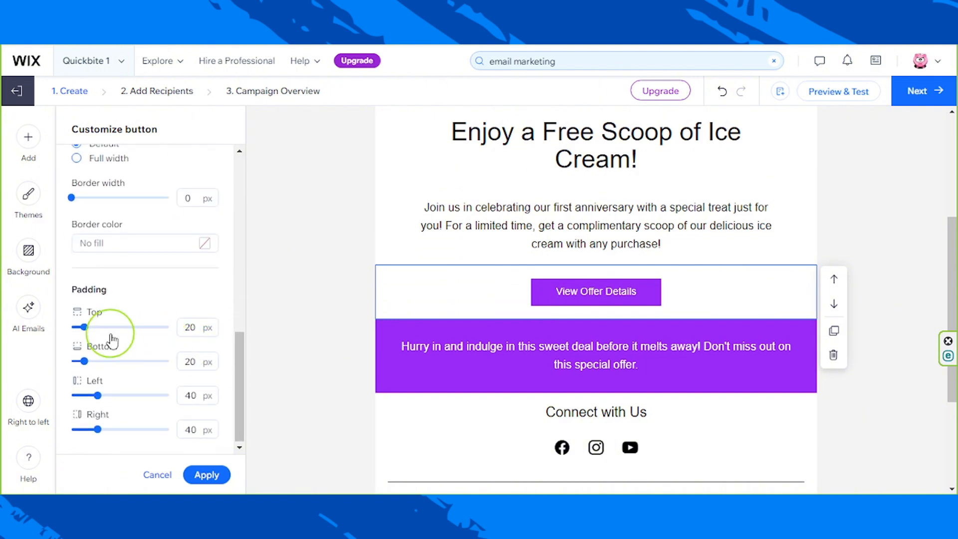
left_click(186, 327)
double_click(186, 327)
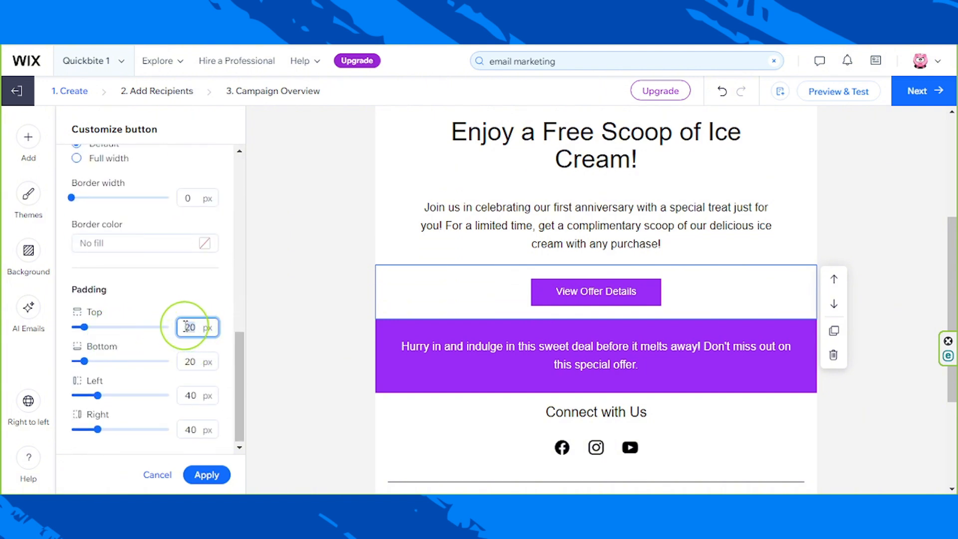
type("45")
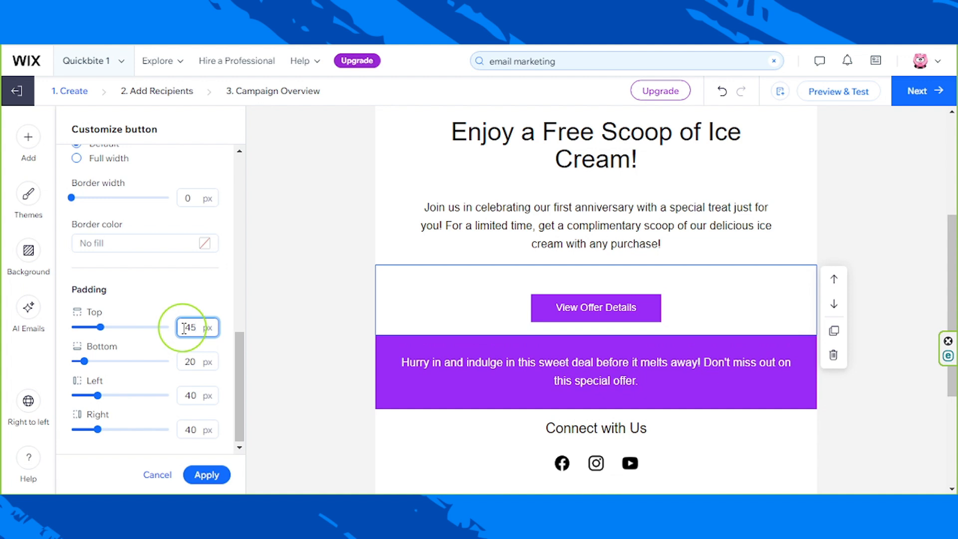
double_click(191, 358)
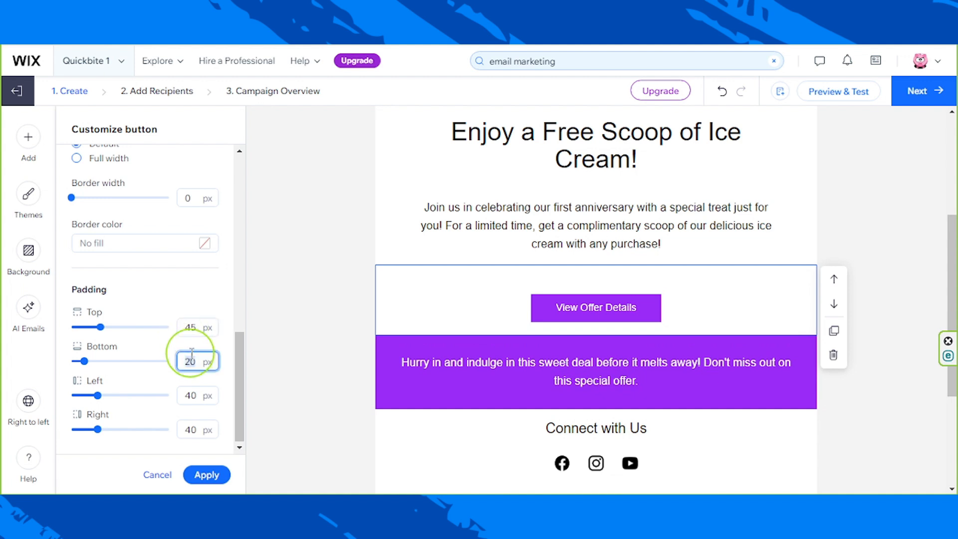
type("45")
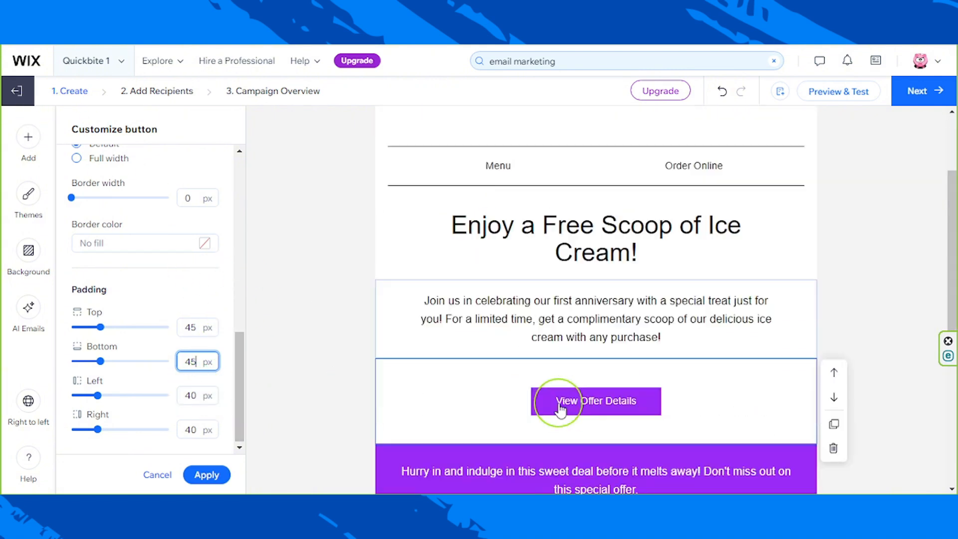
Change the fill color of the "View Offer Details" button to the saved orange #FA5A2C
scroll(98, 312, "up", 10)
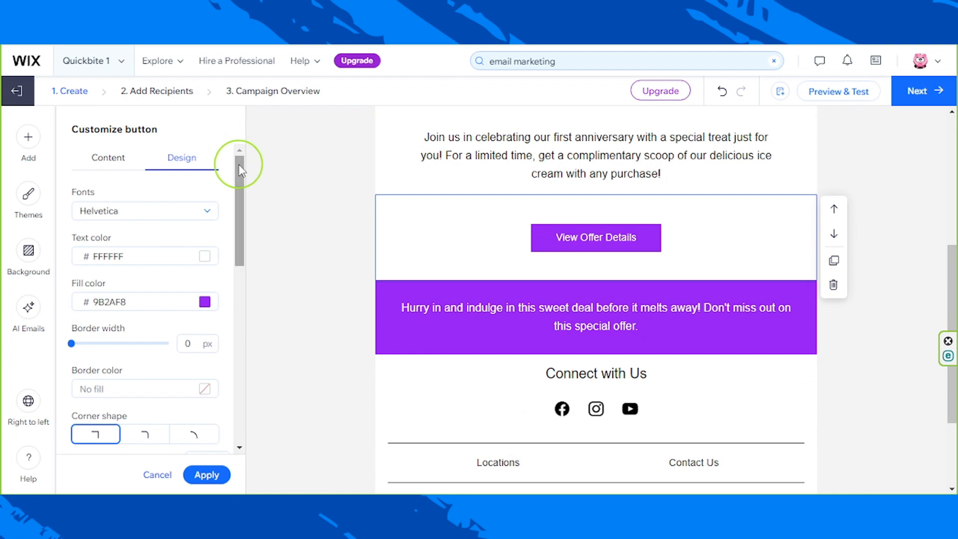
scroll(524, 392, "down", 1)
scroll(524, 385, "up", 3)
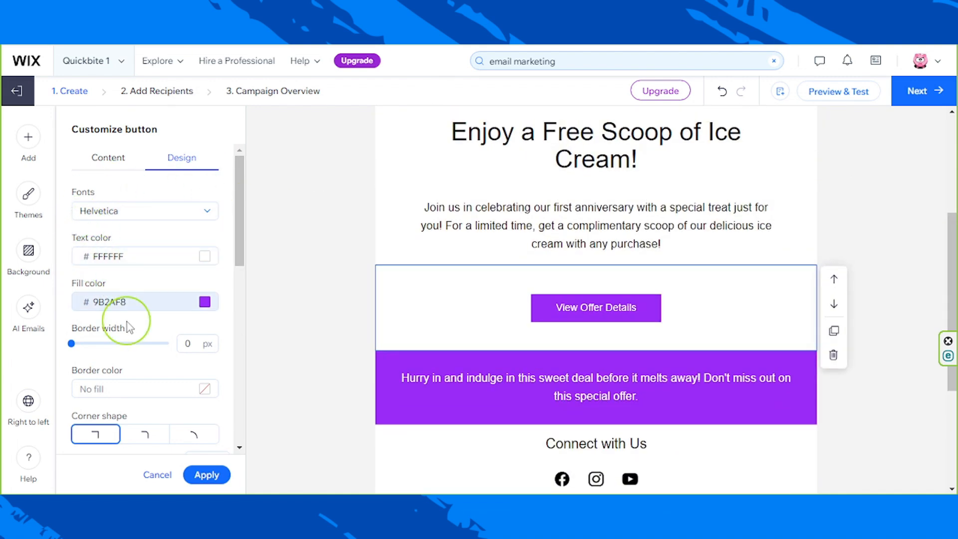
left_click(205, 302)
left_click(236, 379)
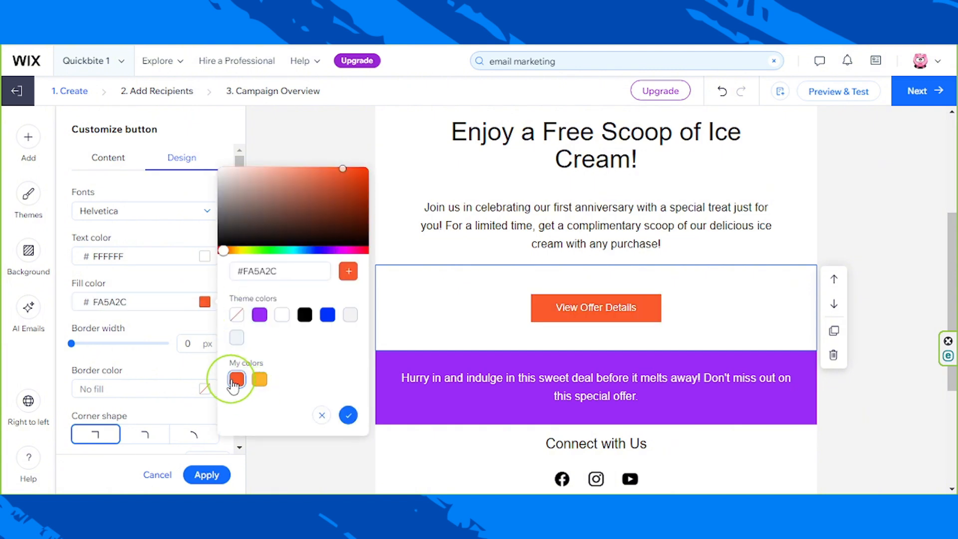
left_click(348, 415)
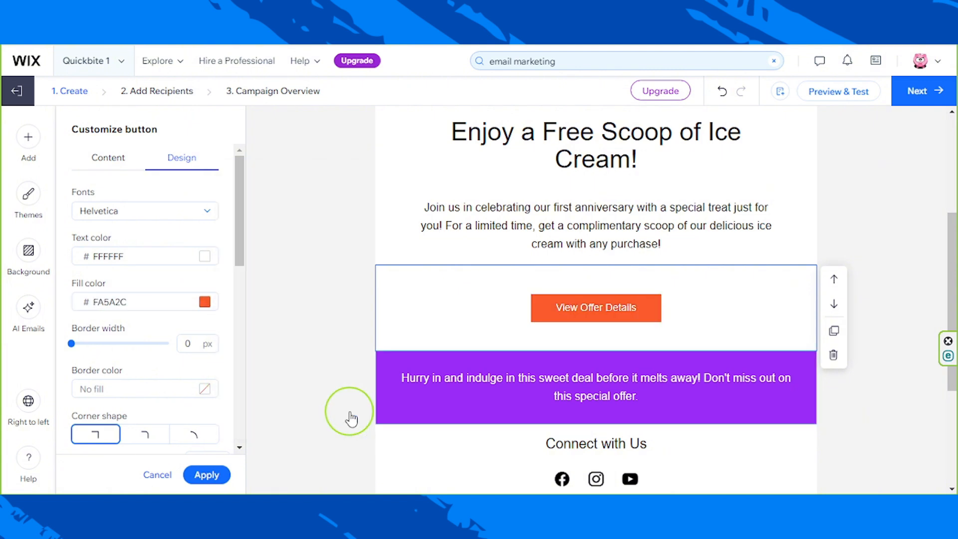
Try a 7 px border in purple #9B2AF8 around the "View Offer Details" button and reset the border width to 0 px
left_click_drag(236, 231, 235, 280)
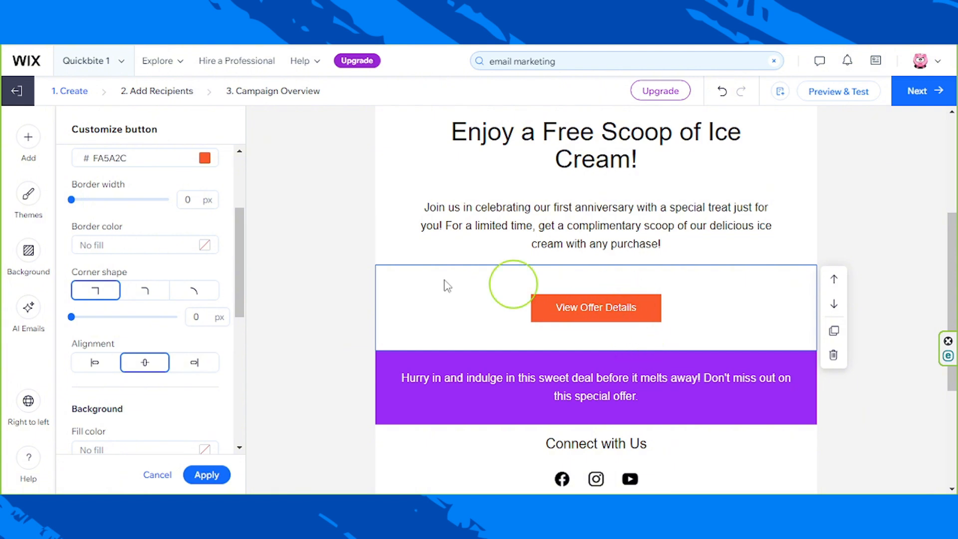
left_click(145, 200)
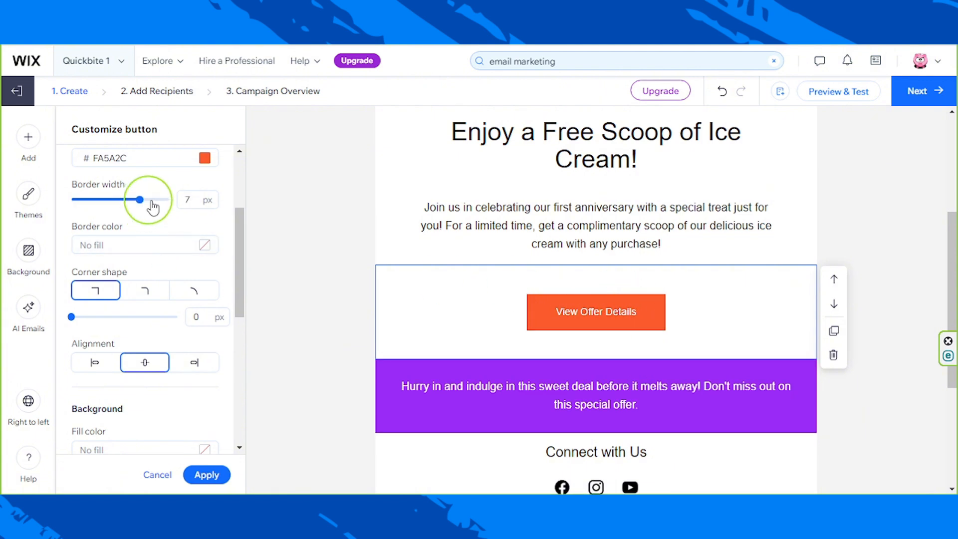
scroll(192, 299, "up", 2)
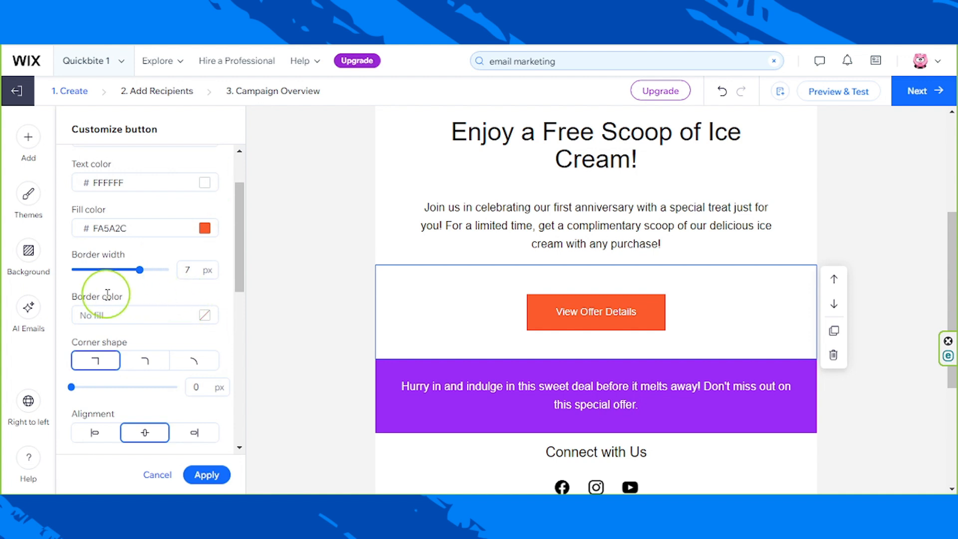
left_click(204, 315)
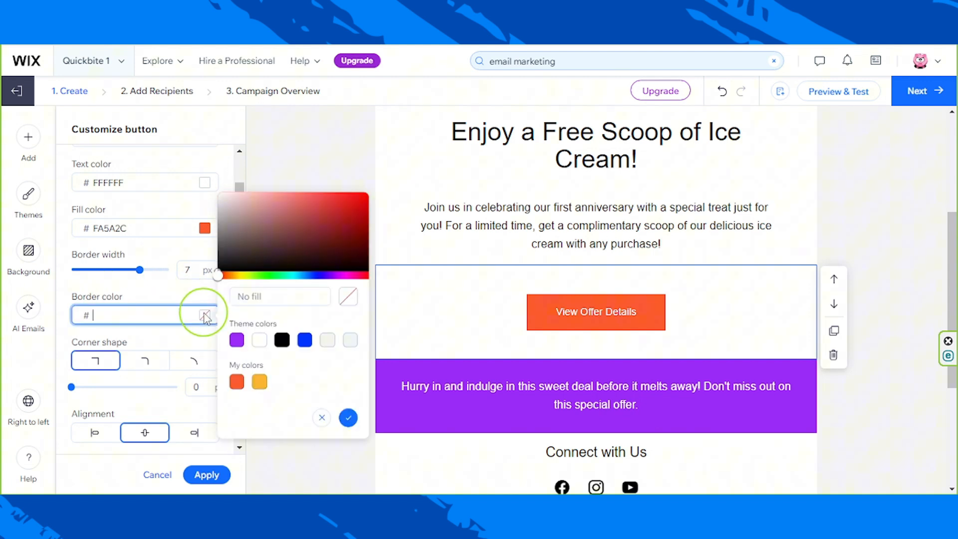
left_click(236, 340)
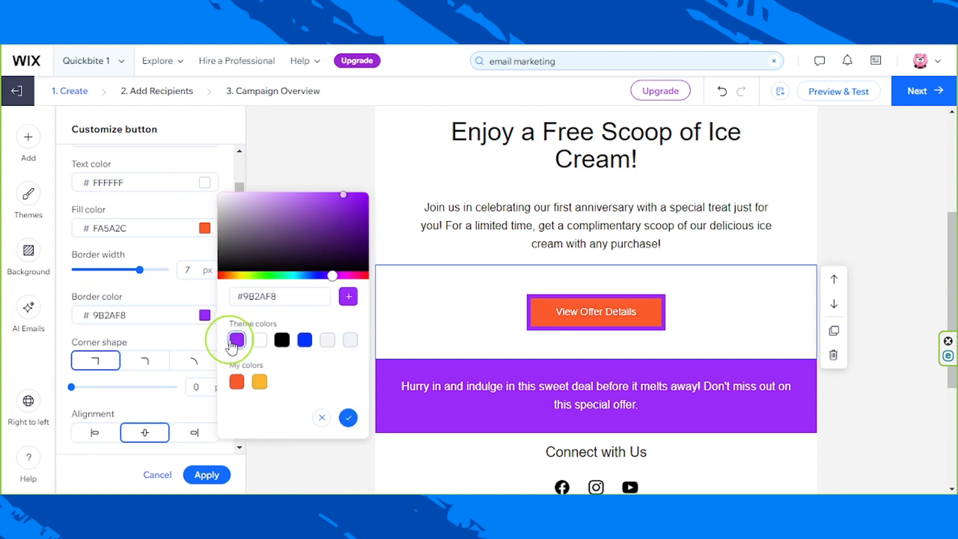
left_click(347, 420)
left_click_drag(140, 270, 50, 272)
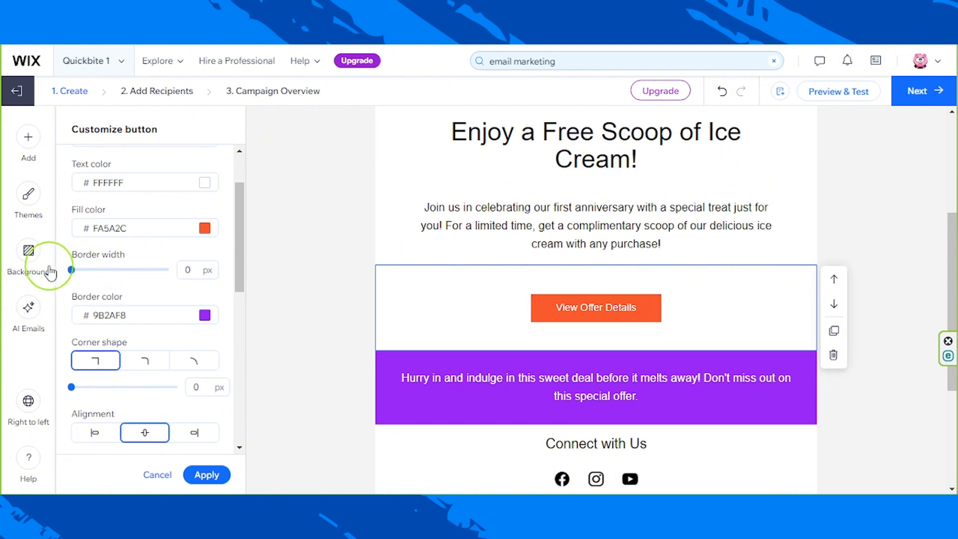
Try corner radii of 8 px and 60 px on the "View Offer Details" button and restore its square corners
scroll(135, 257, "down", 1)
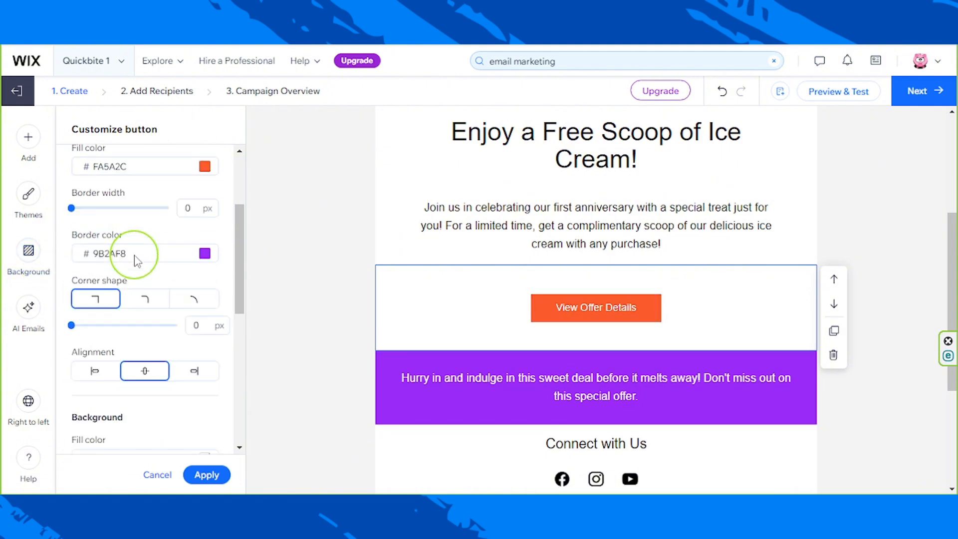
left_click_drag(68, 273, 132, 278)
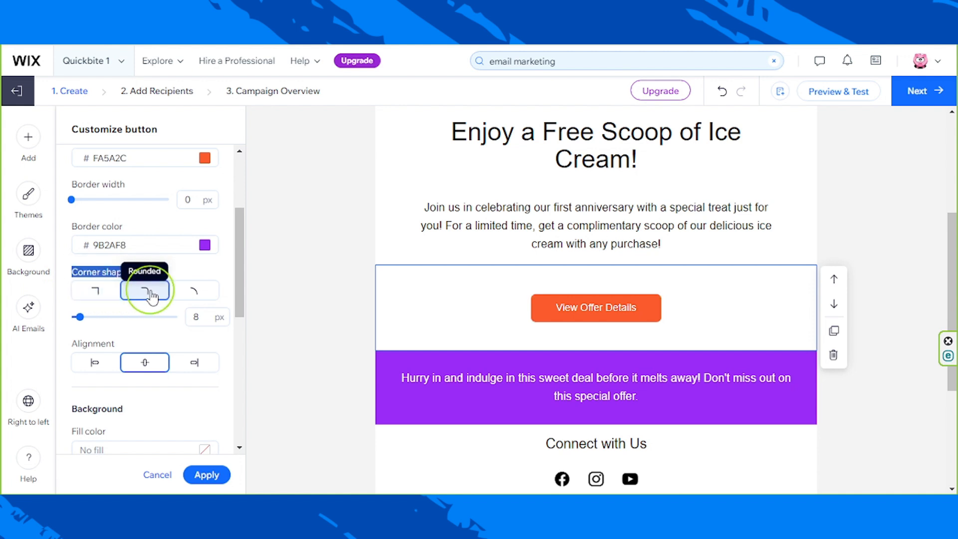
left_click(194, 295)
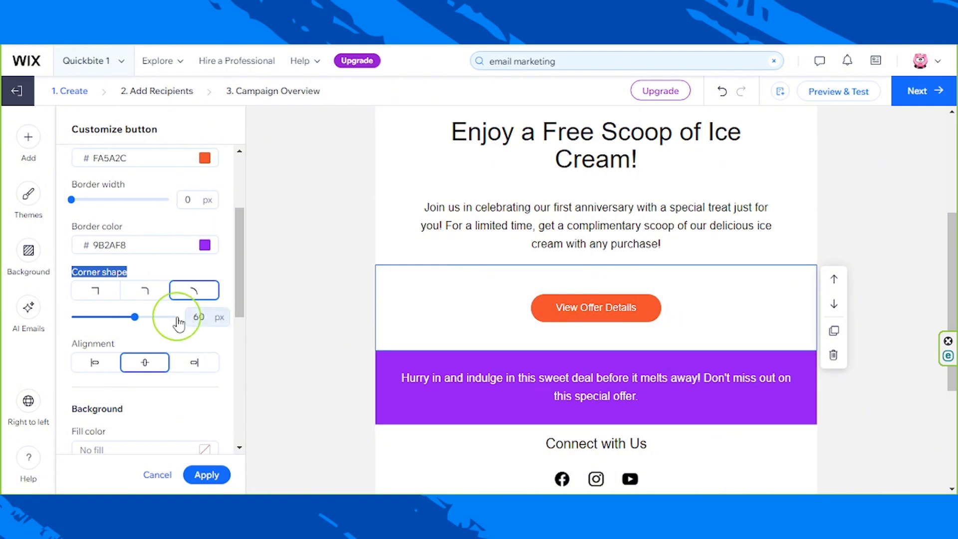
left_click(96, 291)
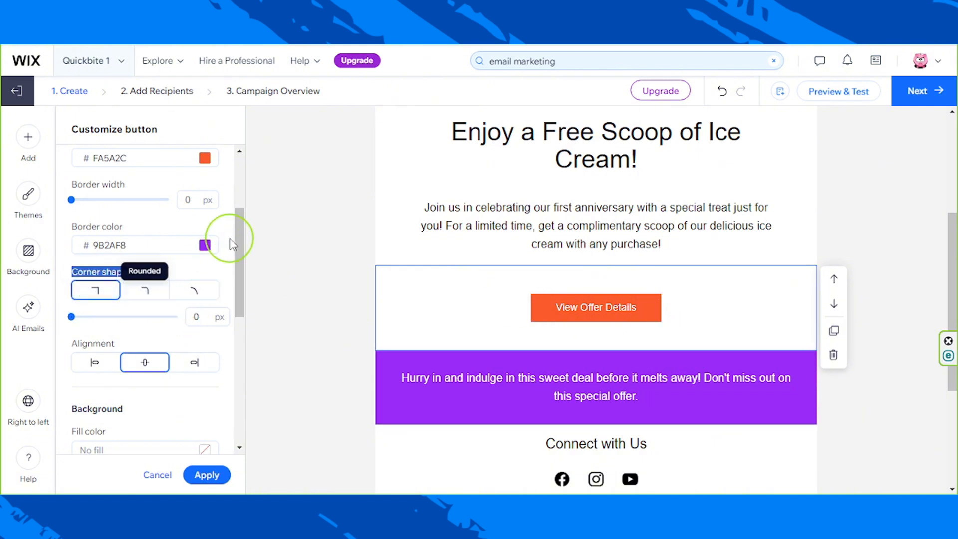
left_click_drag(239, 236, 239, 266)
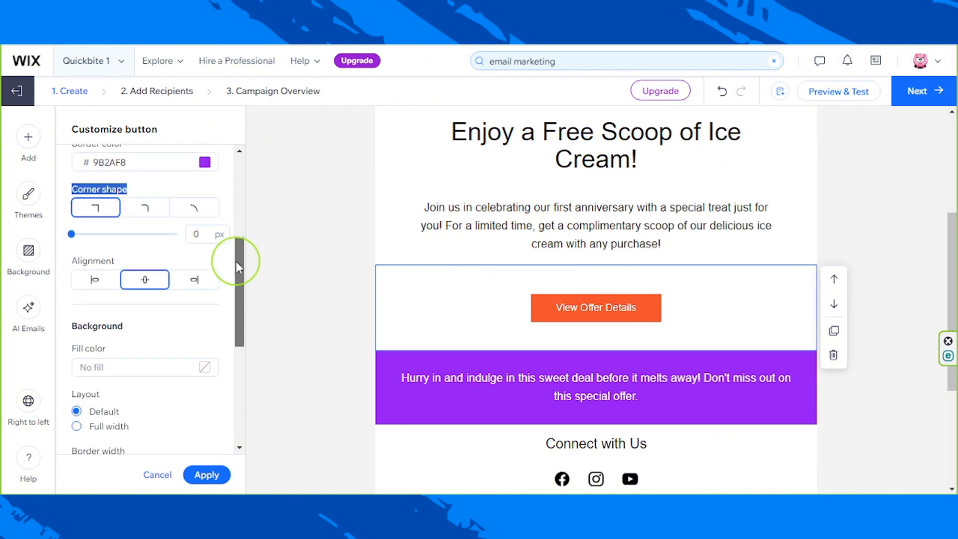
Try the left and right alignments for the "View Offer Details" button and restore its center alignment
left_click(94, 282)
left_click(144, 281)
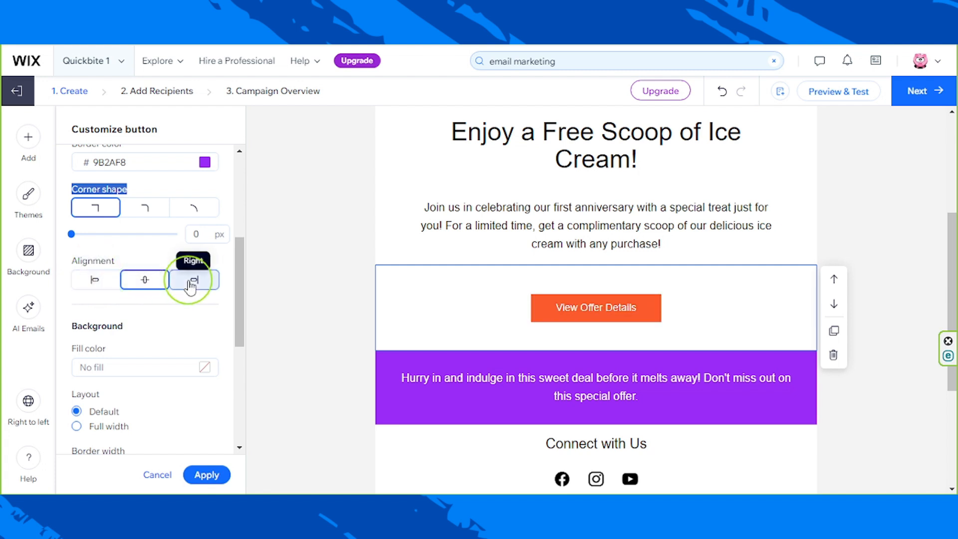
left_click(189, 282)
left_click(142, 281)
scroll(256, 268, "down", 2)
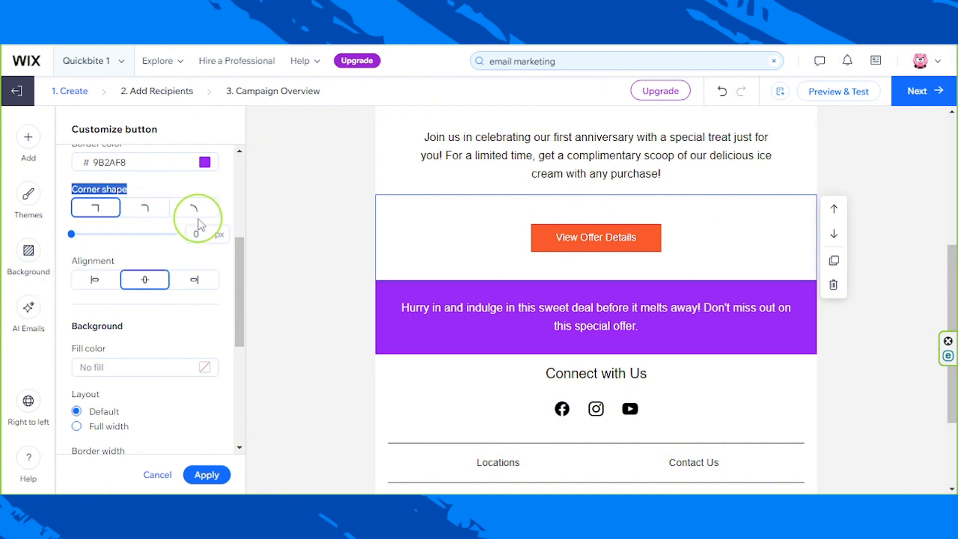
Change the button text from "View Offer Details" to "Get Yours Now!"
scroll(172, 220, "up", 5)
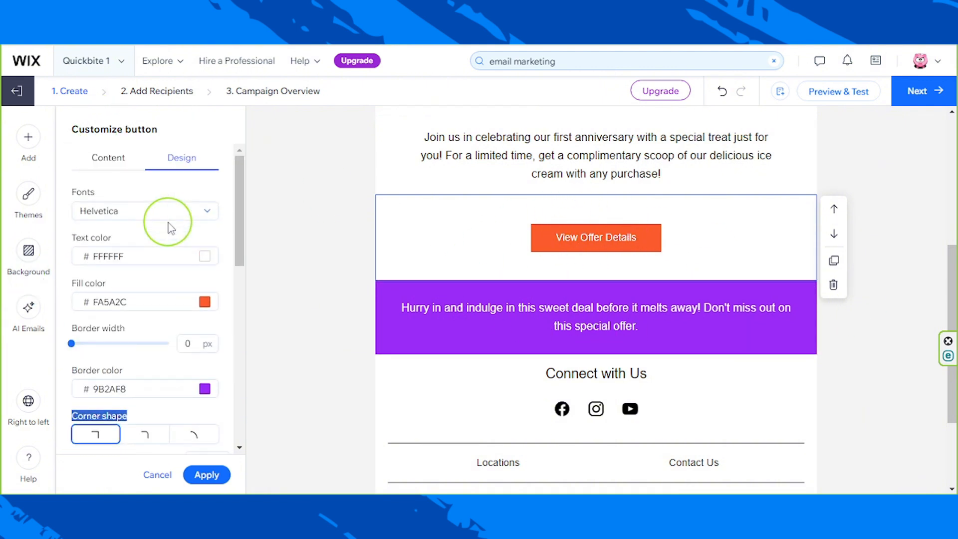
left_click(106, 160)
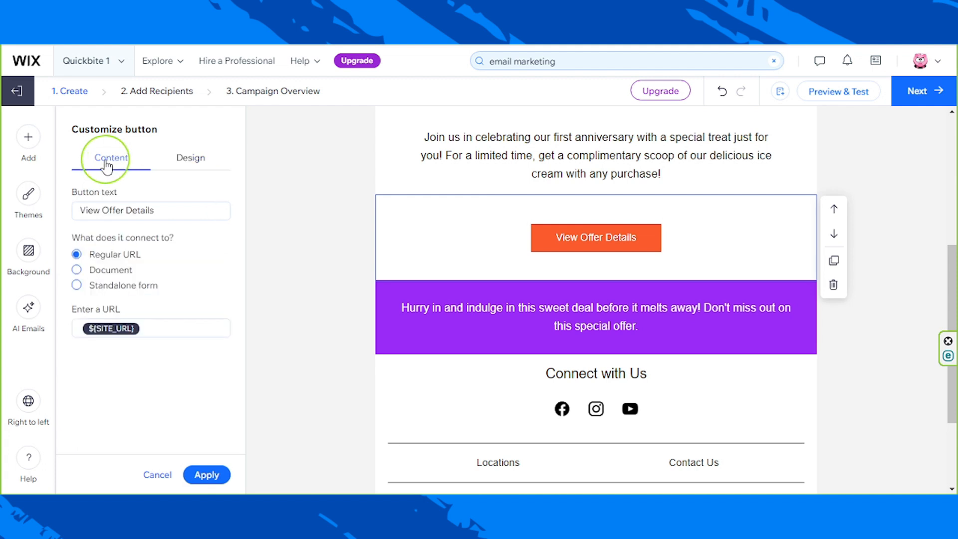
left_click(166, 208)
left_click_drag(182, 208, 44, 247)
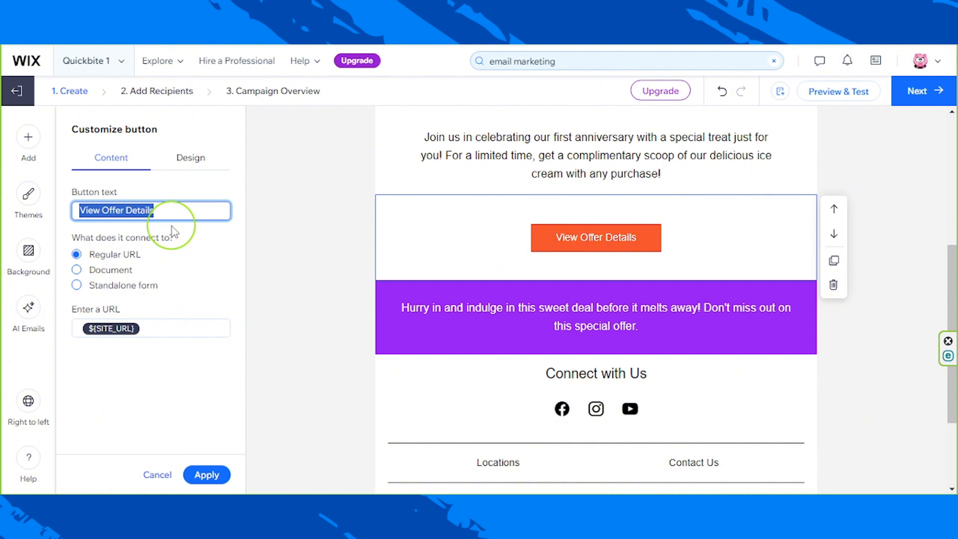
type("Get Yours Now")
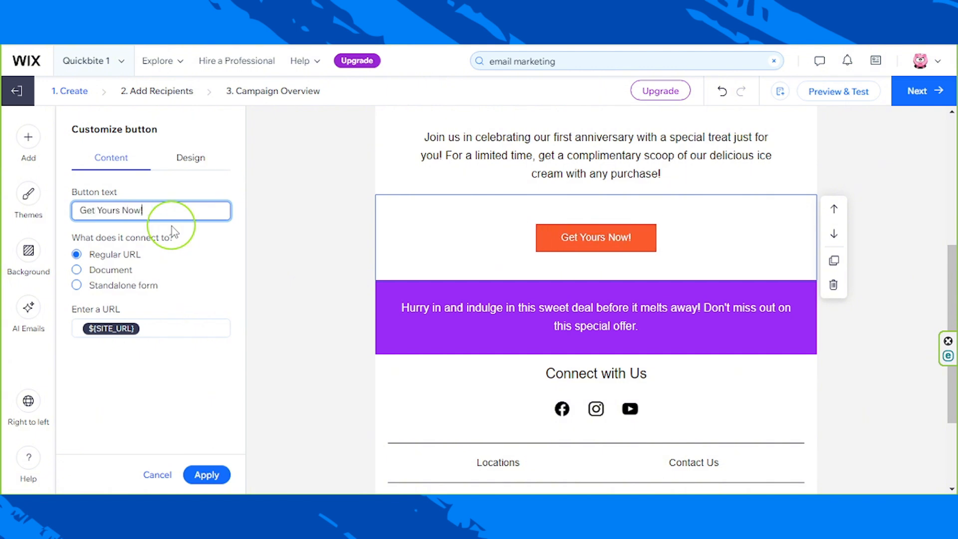
type("!")
Try the Document and Standalone form link types for the "Get Yours Now!" button and switch back to Regular URL
left_click(105, 238)
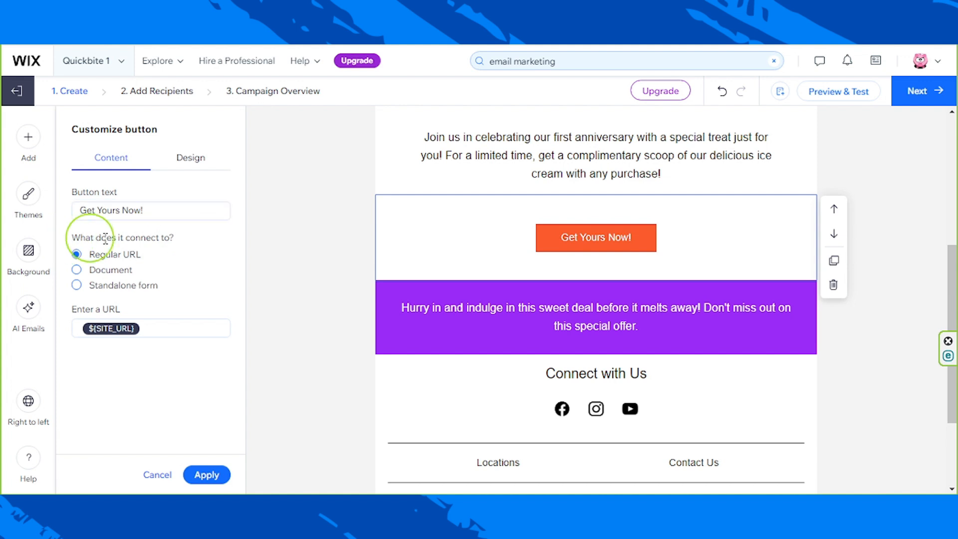
left_click_drag(105, 238, 188, 246)
left_click(129, 243)
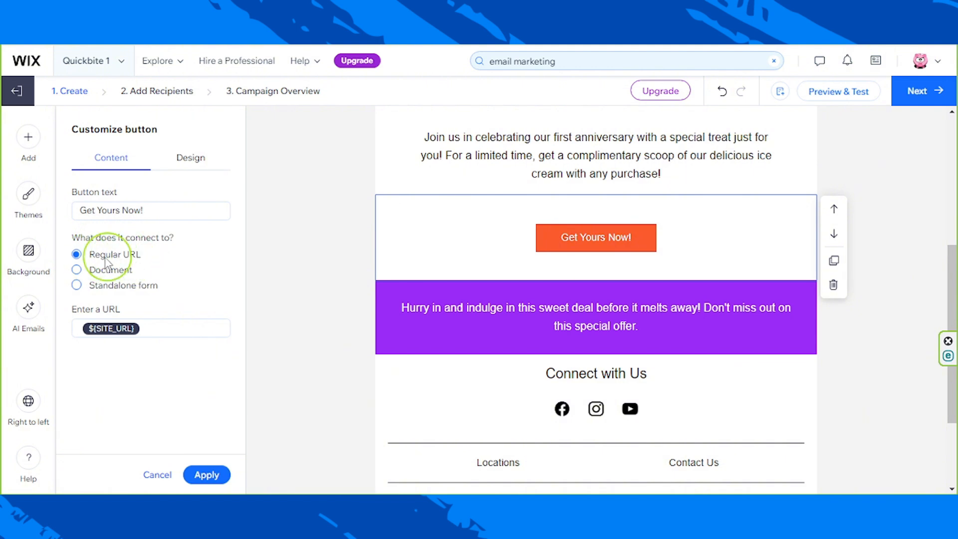
left_click(150, 329)
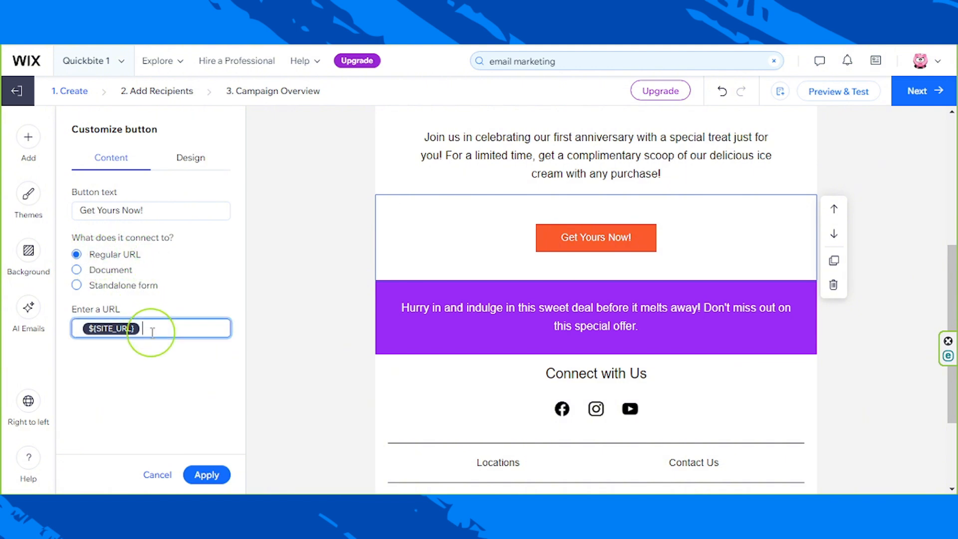
left_click(76, 272)
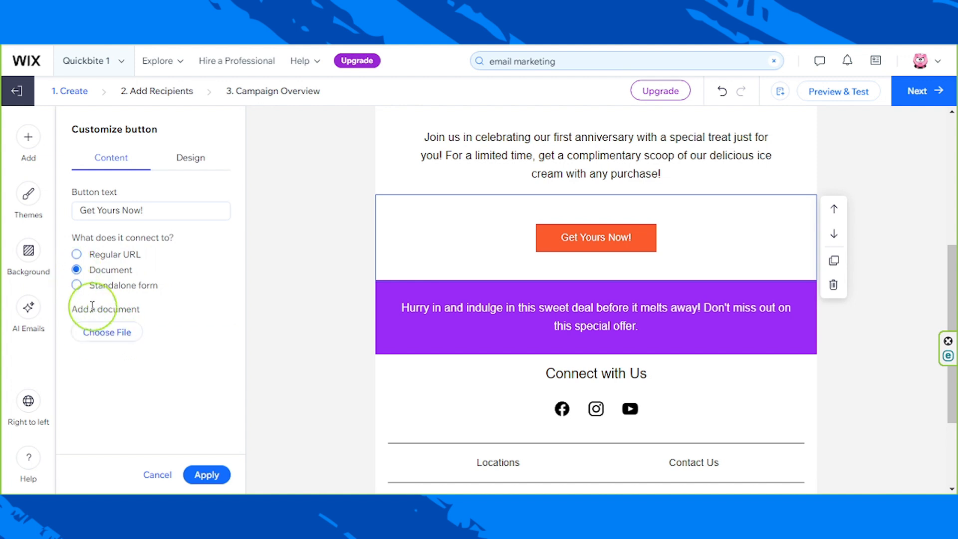
left_click(76, 286)
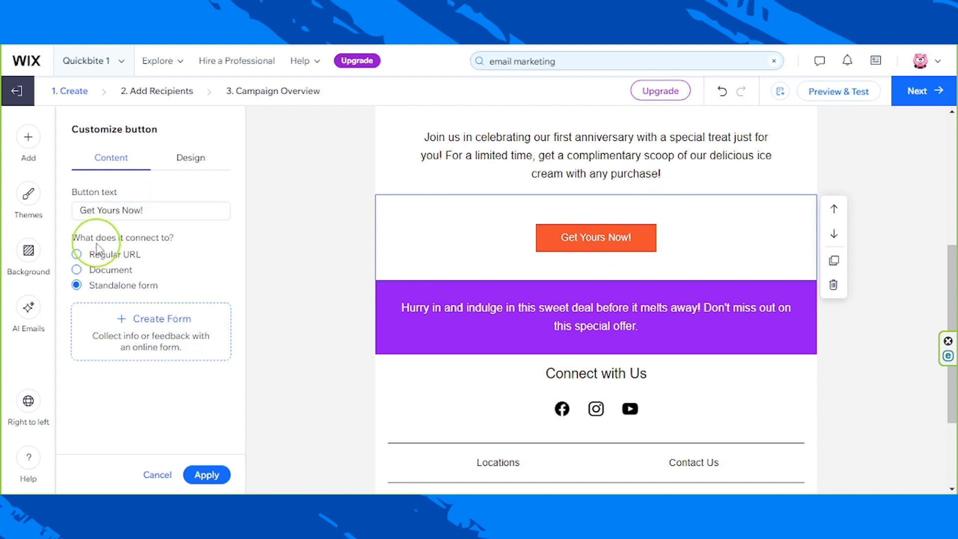
left_click(97, 260)
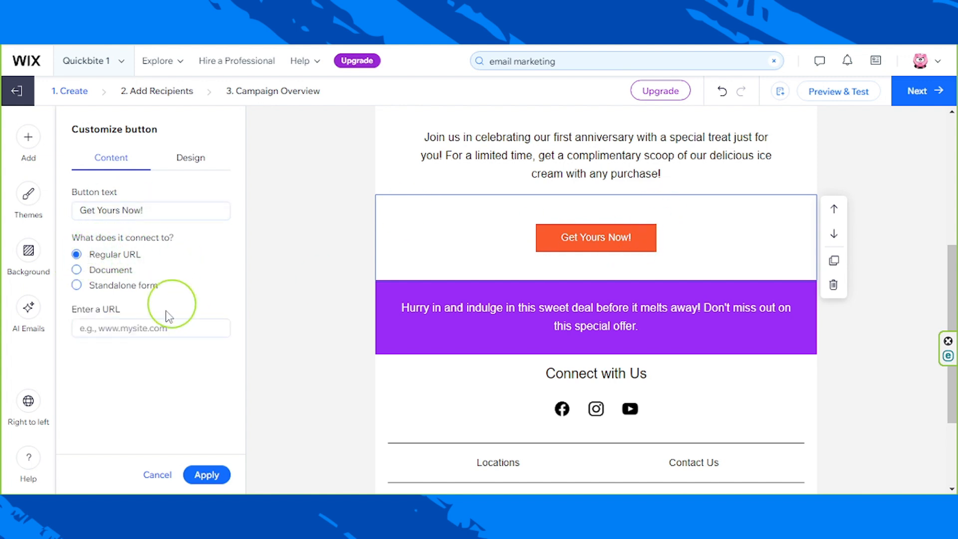
left_click(145, 335)
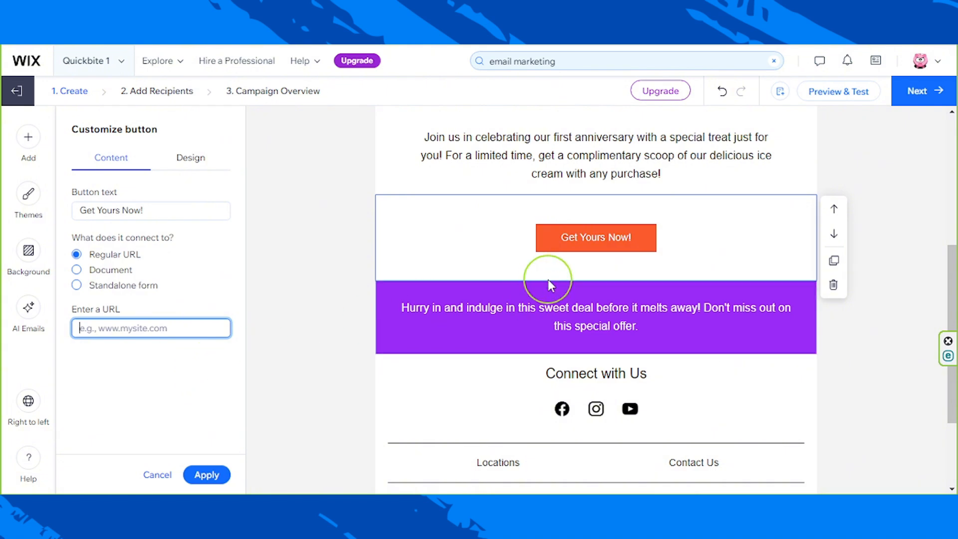
Change the background fill of the "Hurry in and indulge in this sweet deal" text block to the saved orange #FA5A2C
scroll(829, 350, "down", 1)
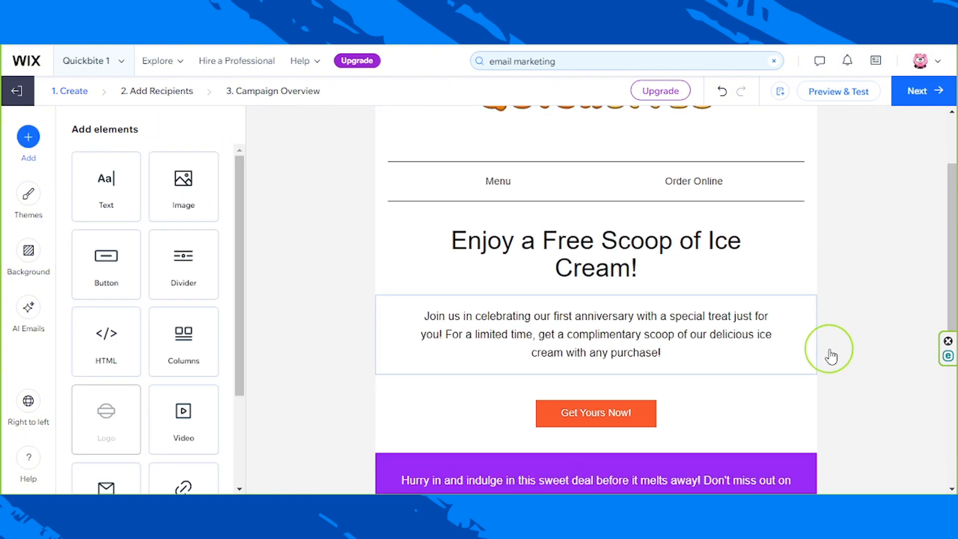
scroll(831, 356, "down", 3)
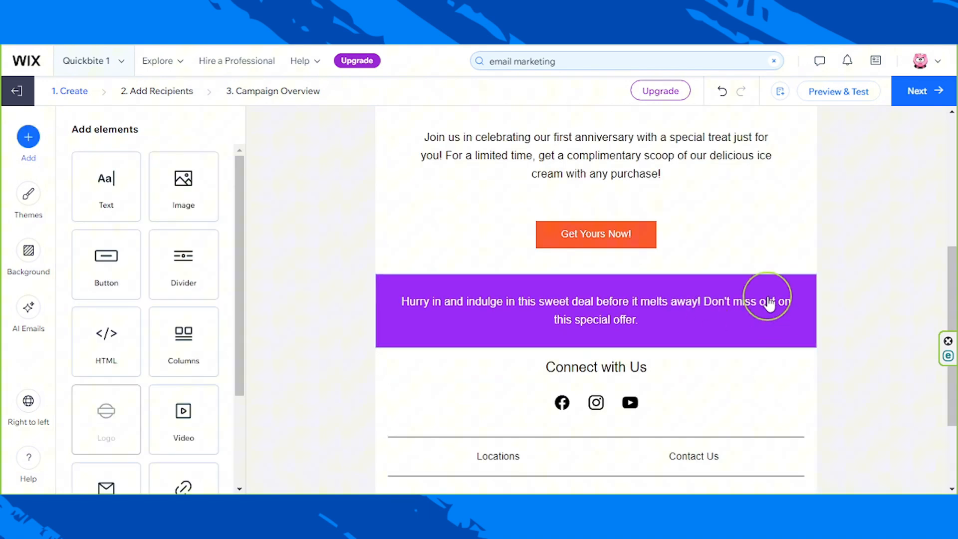
left_click(724, 343)
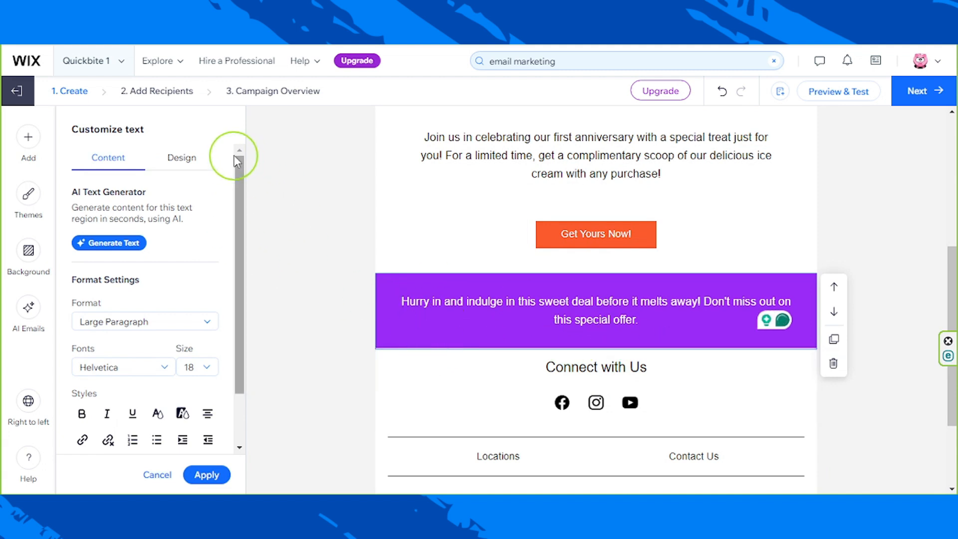
left_click_drag(402, 301, 678, 341)
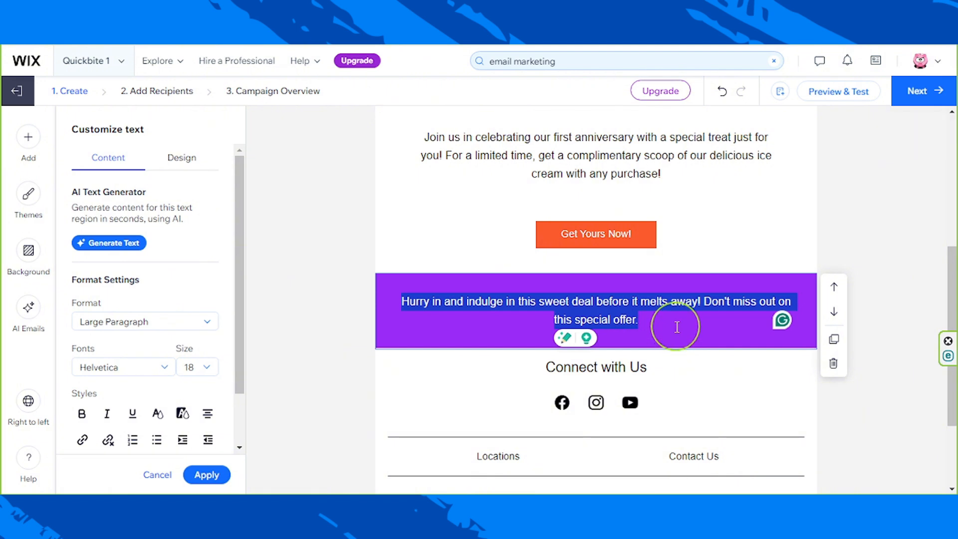
left_click(674, 324)
left_click_drag(627, 321, 375, 298)
left_click(682, 331)
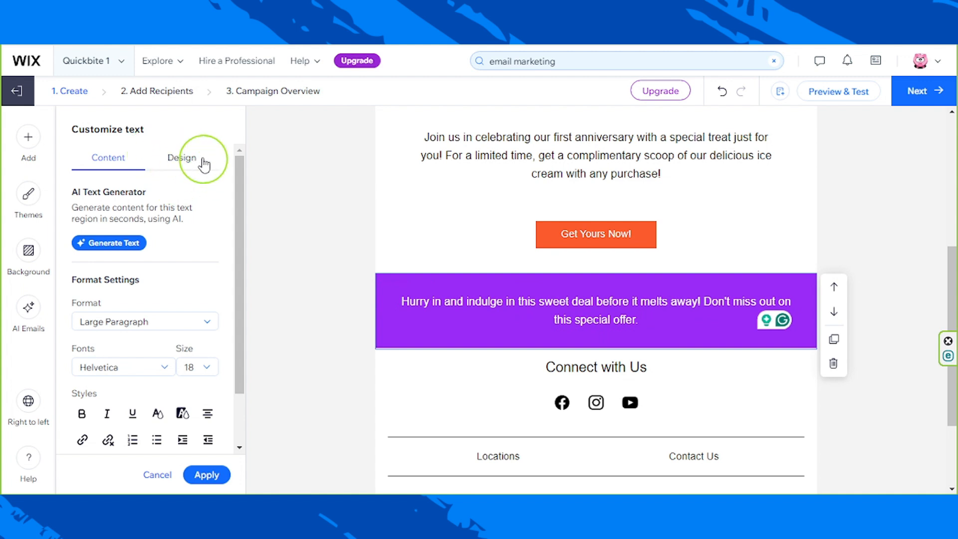
left_click(184, 168)
left_click(205, 233)
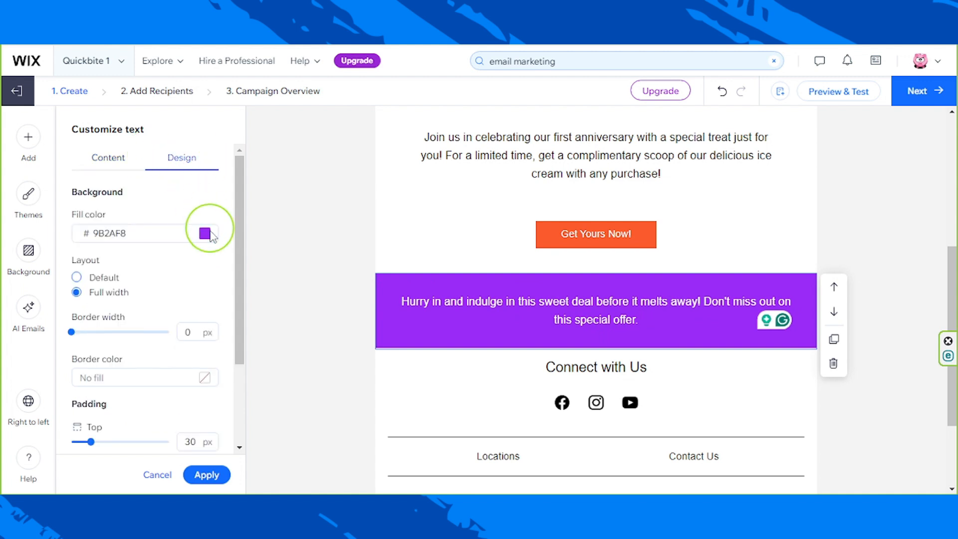
left_click(263, 312)
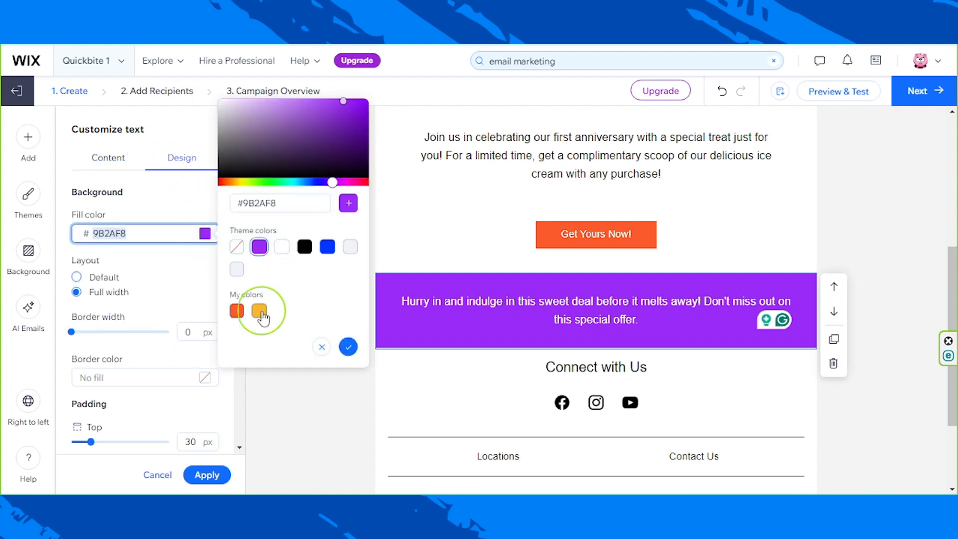
left_click(237, 312)
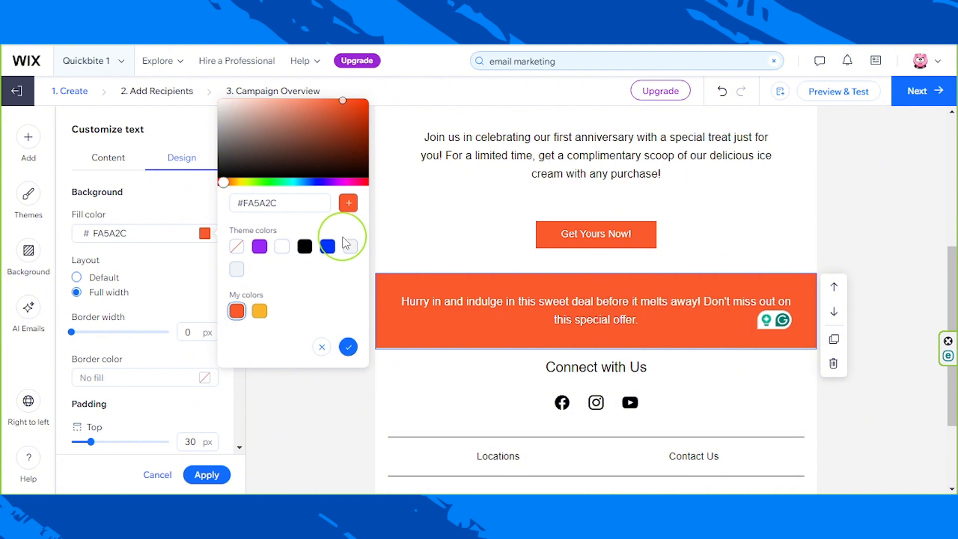
left_click(349, 348)
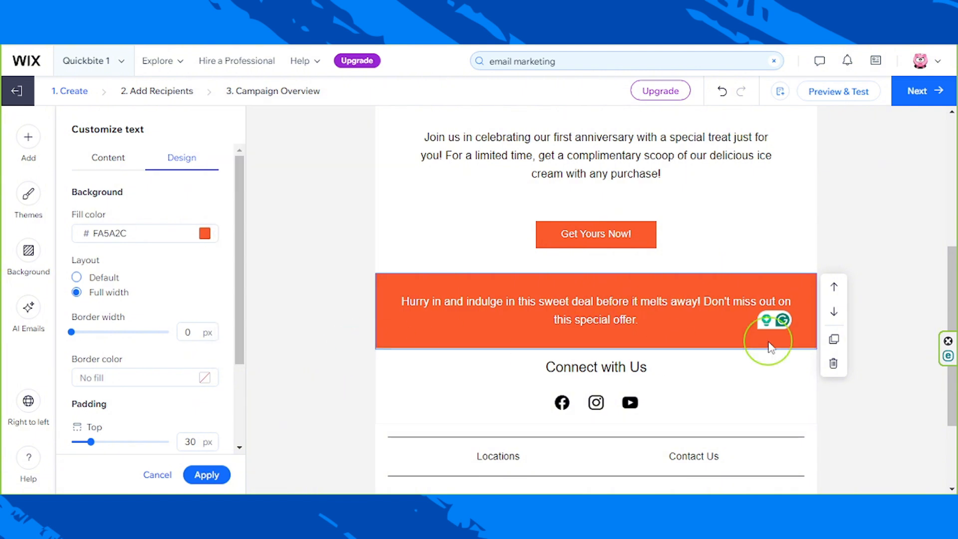
Delete the "Connect with Us" social bar from the email
scroll(781, 375, "down", 3)
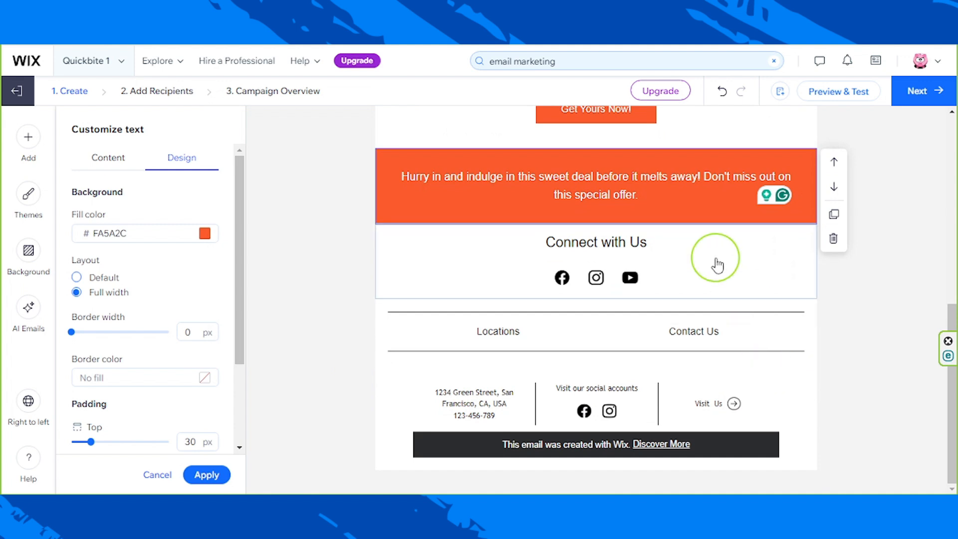
left_click(574, 287)
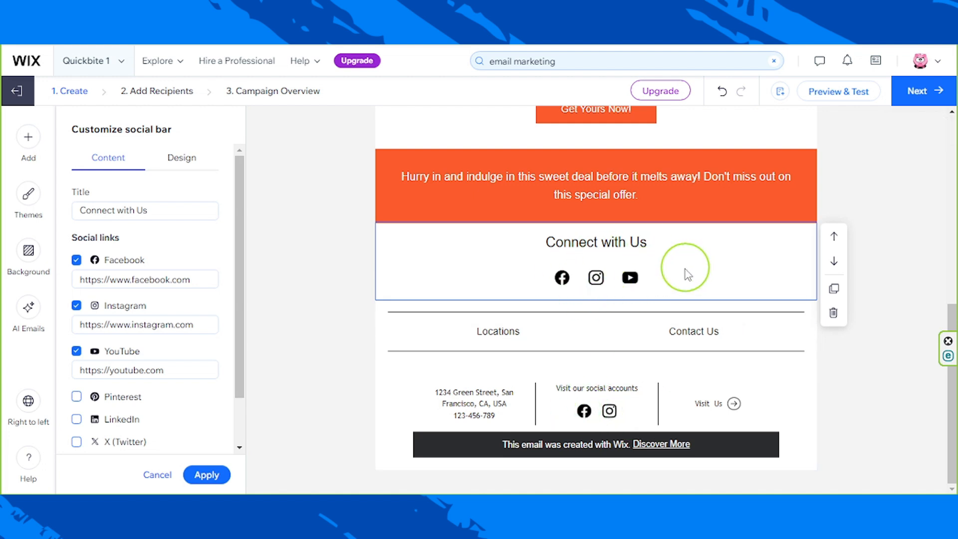
left_click(833, 313)
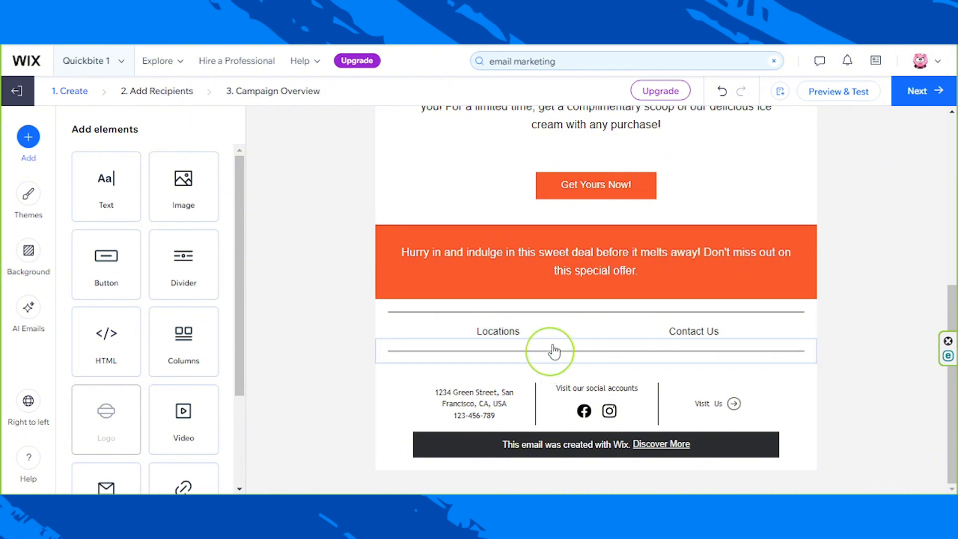
Start adding an image element and upload the ice cream picture cup-8778252_1280 from the Desktop to the site files
scroll(732, 394, "up", 10)
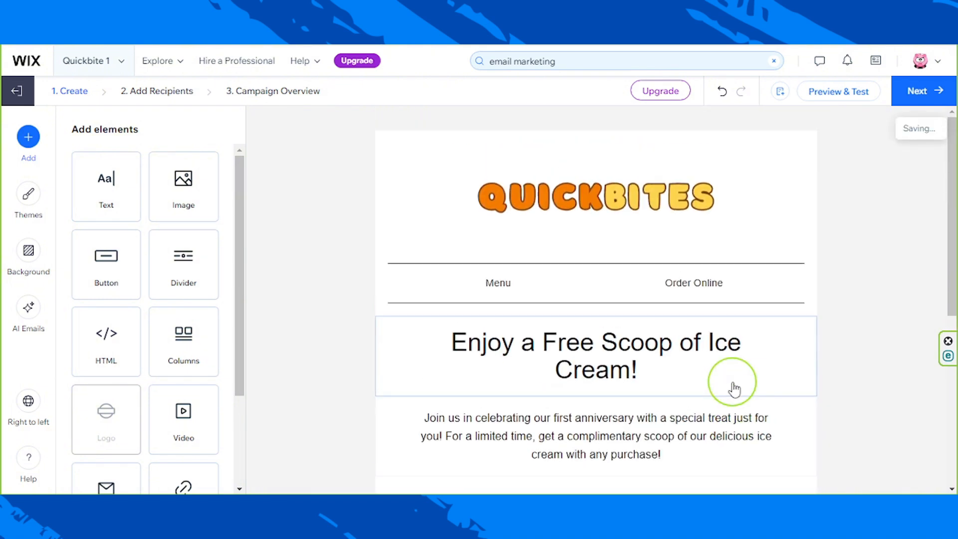
scroll(735, 388, "down", 7)
scroll(734, 389, "up", 6)
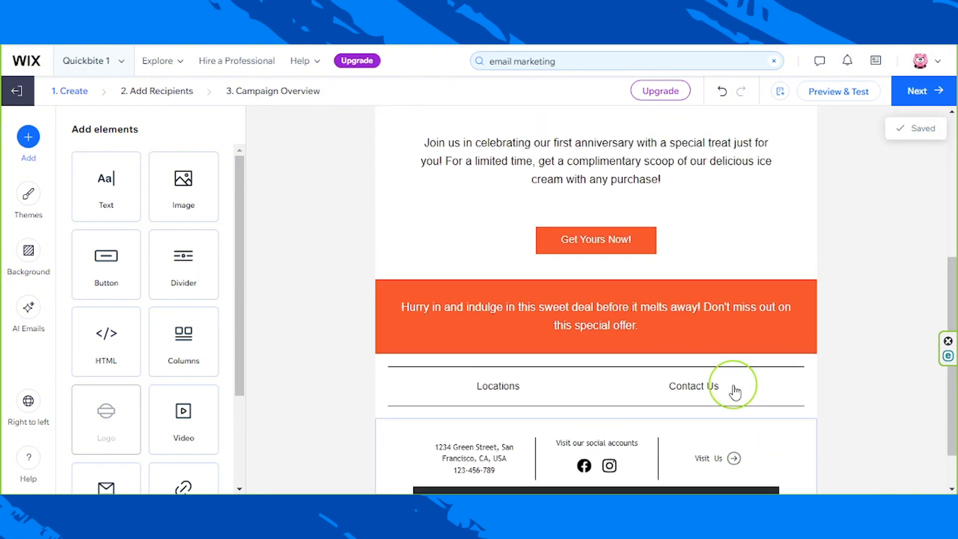
scroll(735, 393, "down", 5)
scroll(733, 392, "up", 5)
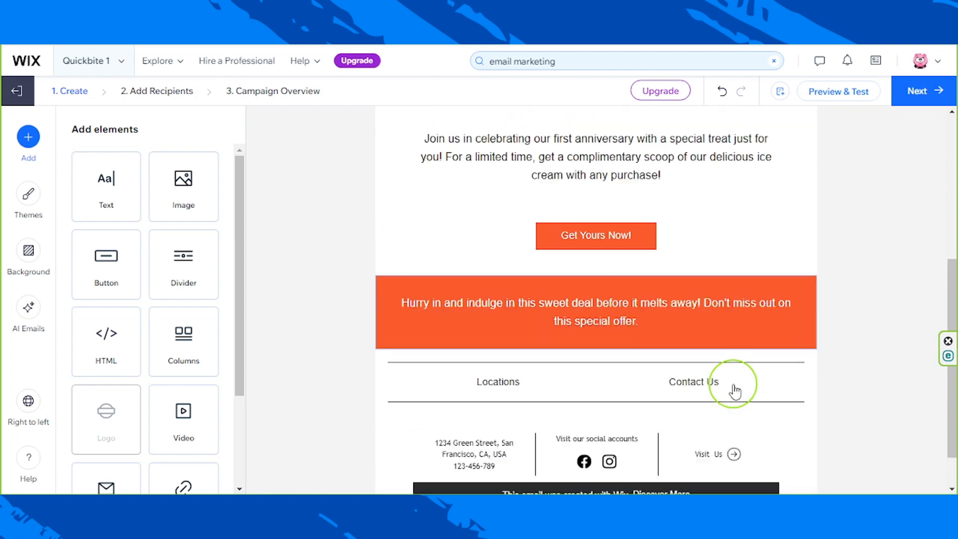
left_click(178, 201)
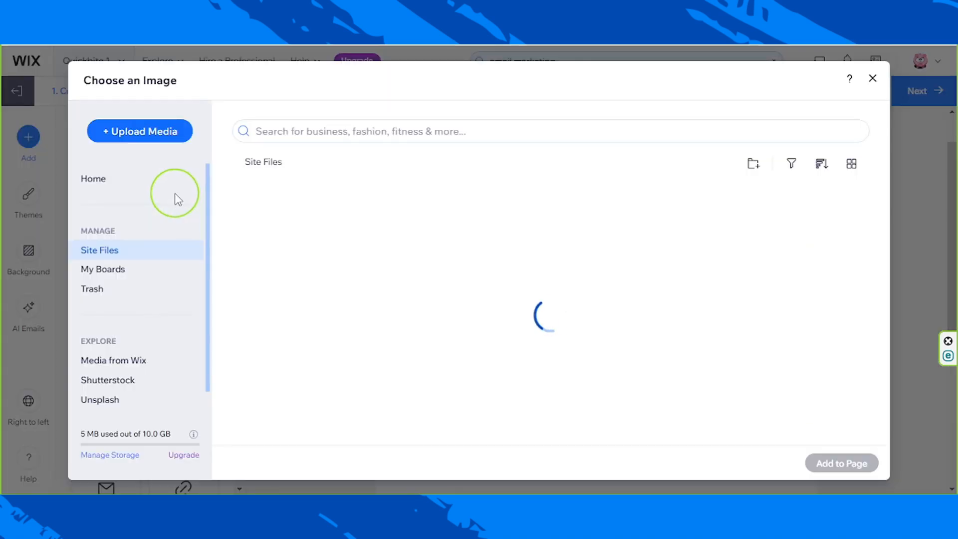
left_click(134, 133)
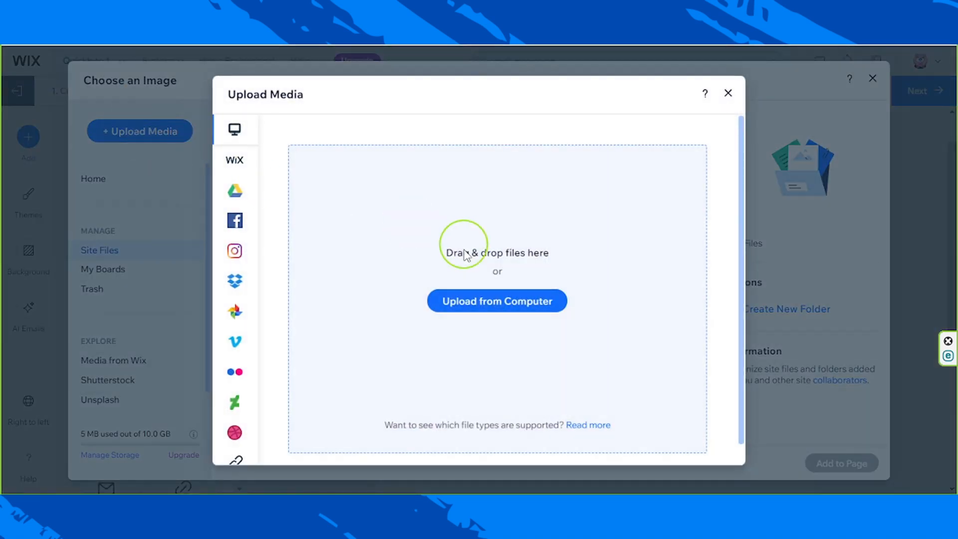
left_click(471, 301)
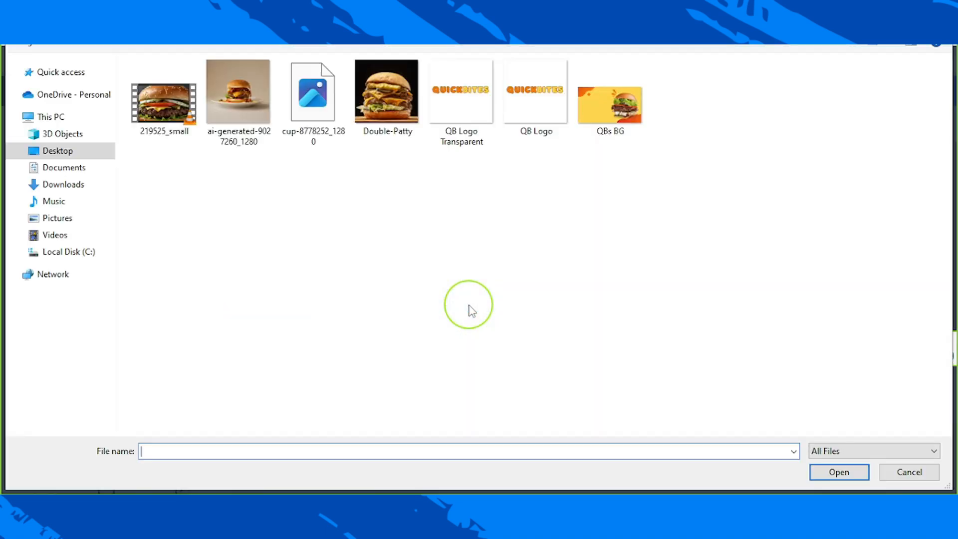
left_click(301, 103)
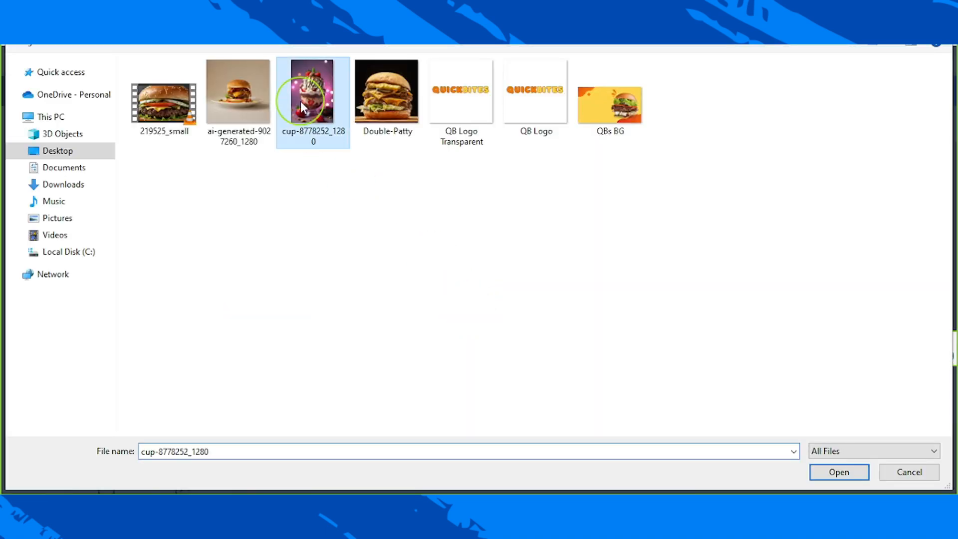
left_click(838, 472)
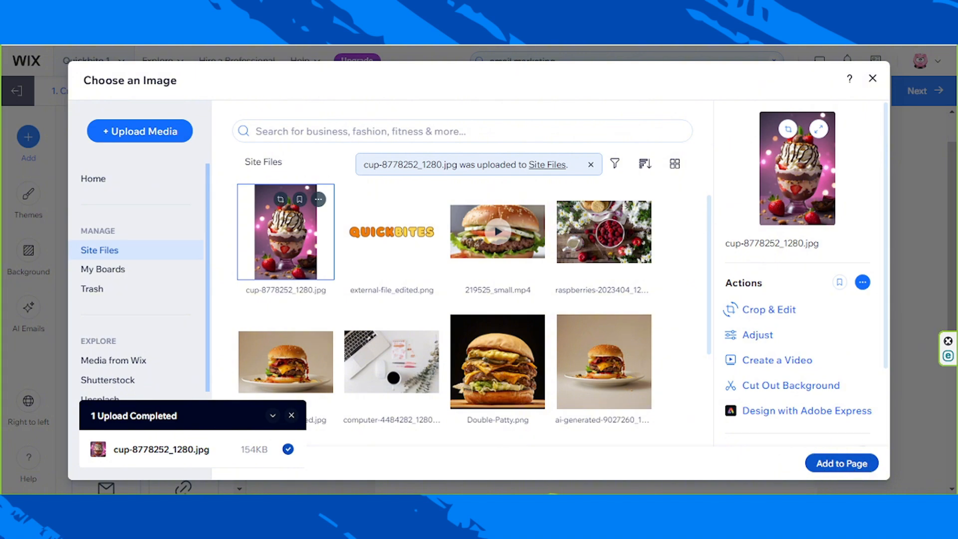
Insert the uploaded cup-8778252_1280.jpg image into the email between the QuickBites logo and the Menu links
left_click(842, 463)
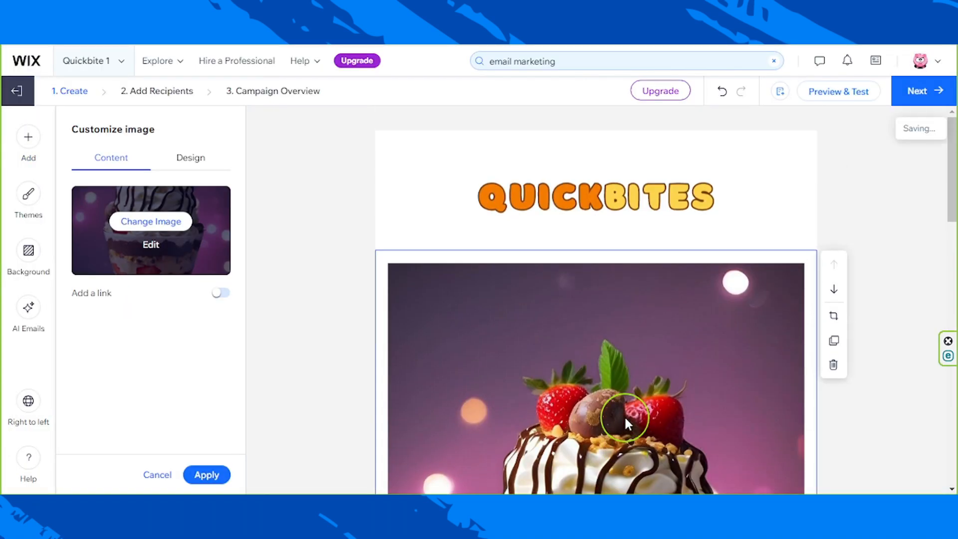
scroll(624, 418, "down", 8)
scroll(625, 421, "down", 2)
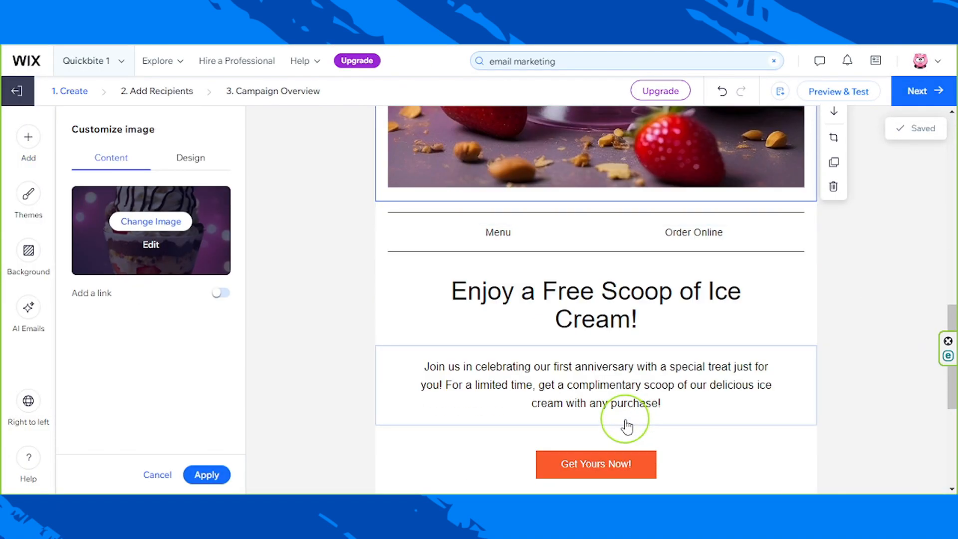
Move the ice cream image down in the email so it sits directly below the "Enjoy a Free Scoop of Ice Cream!" heading
scroll(625, 420, "up", 10)
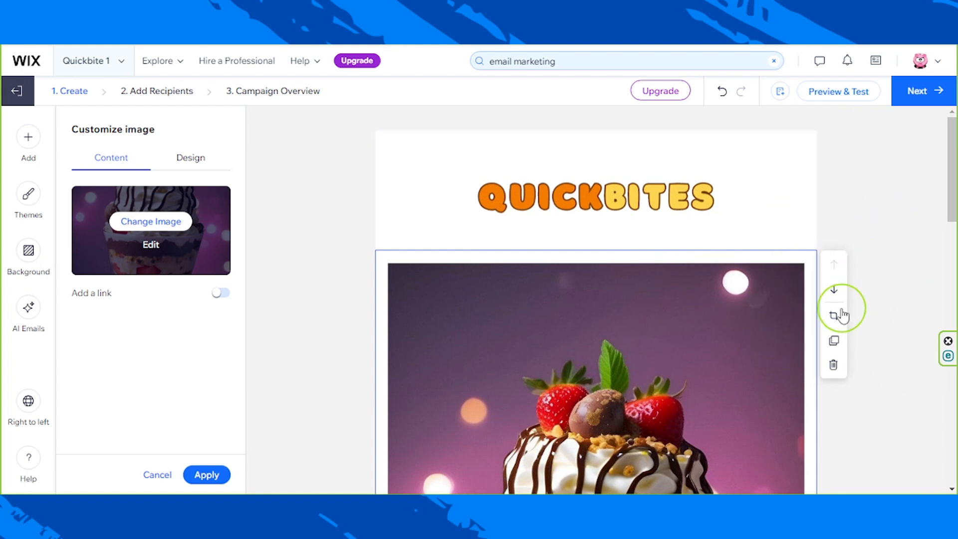
left_click(836, 295)
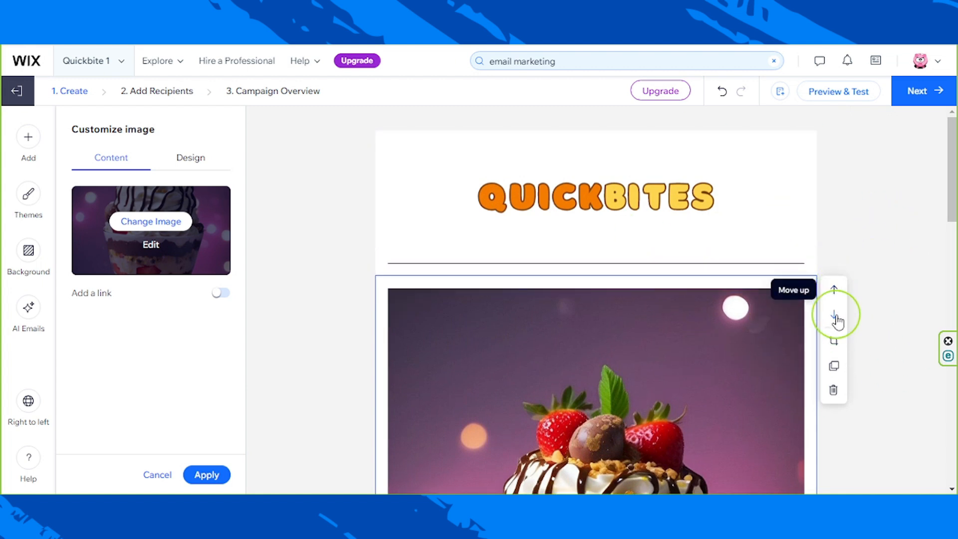
left_click(836, 318)
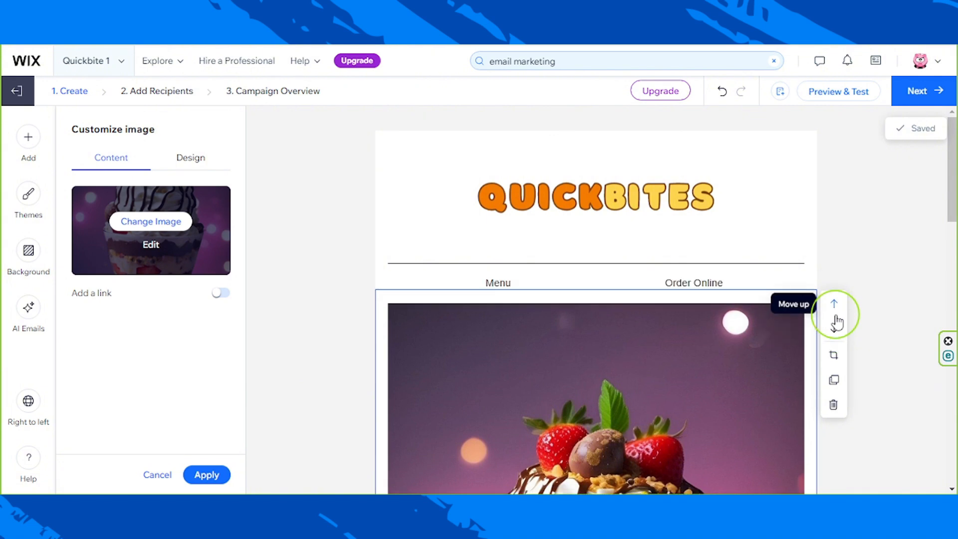
left_click(834, 190)
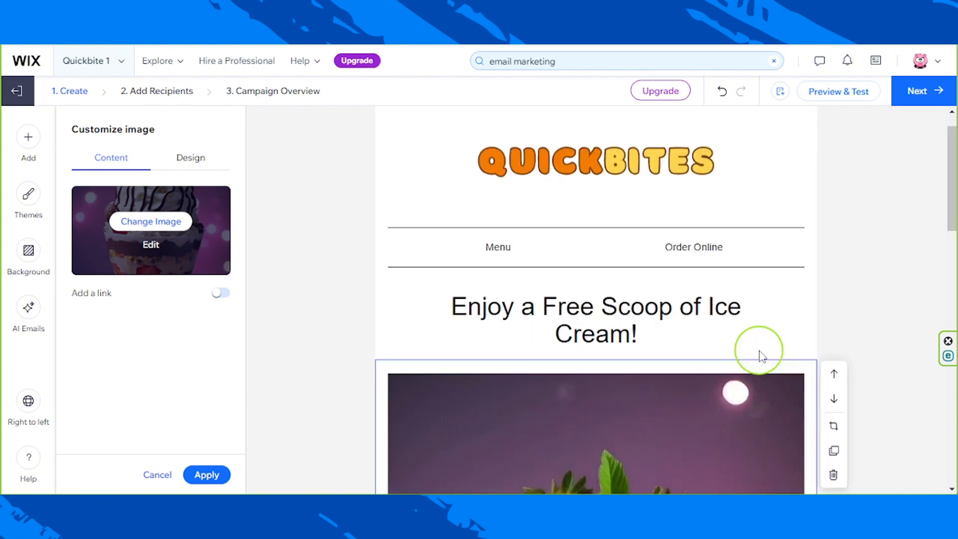
scroll(759, 349, "down", 9)
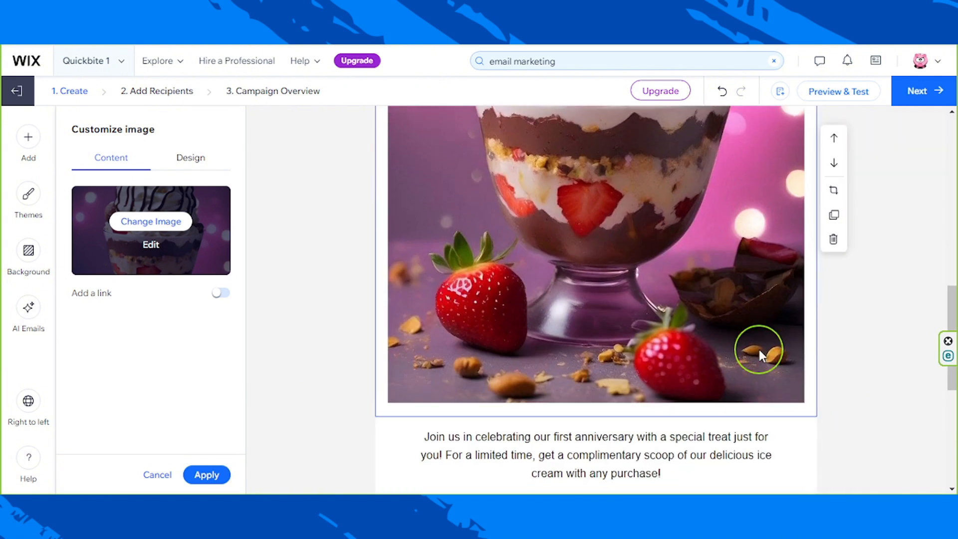
Delete the divider above the Menu and Order Online links
scroll(759, 349, "up", 10)
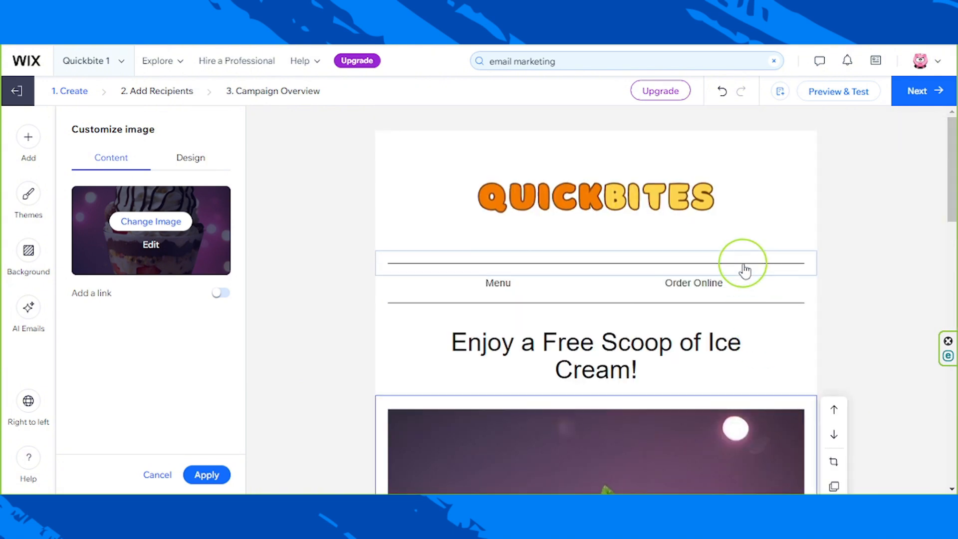
left_click(743, 264)
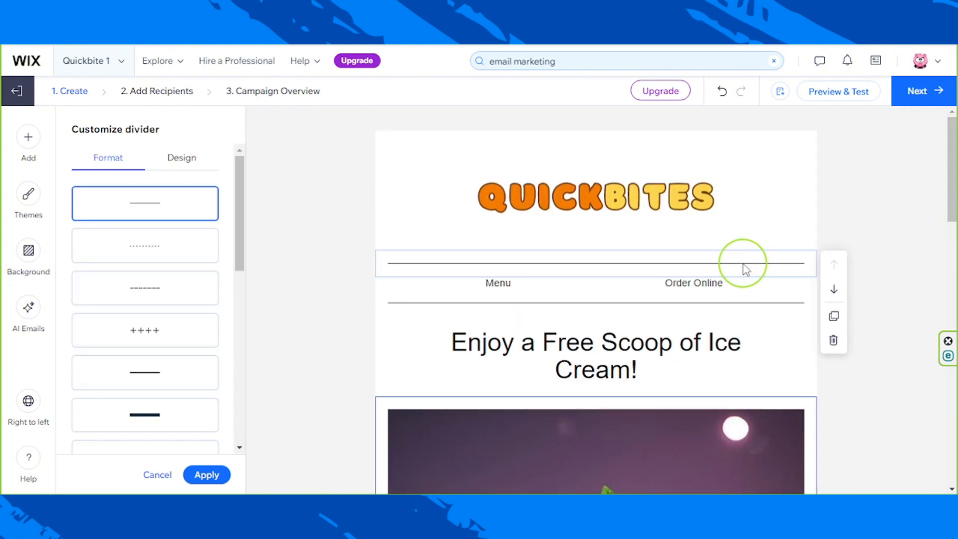
left_click(833, 341)
left_click(499, 257)
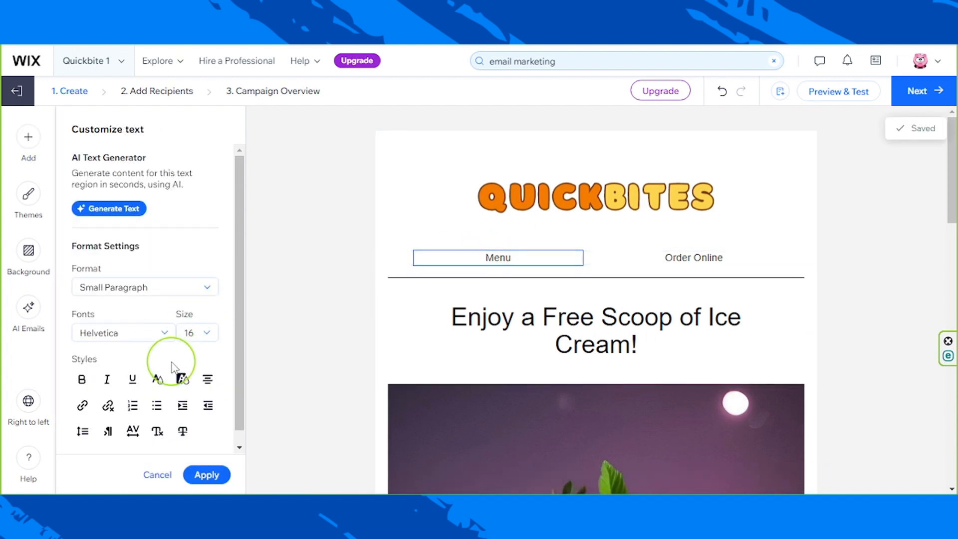
scroll(199, 342, "down", 1)
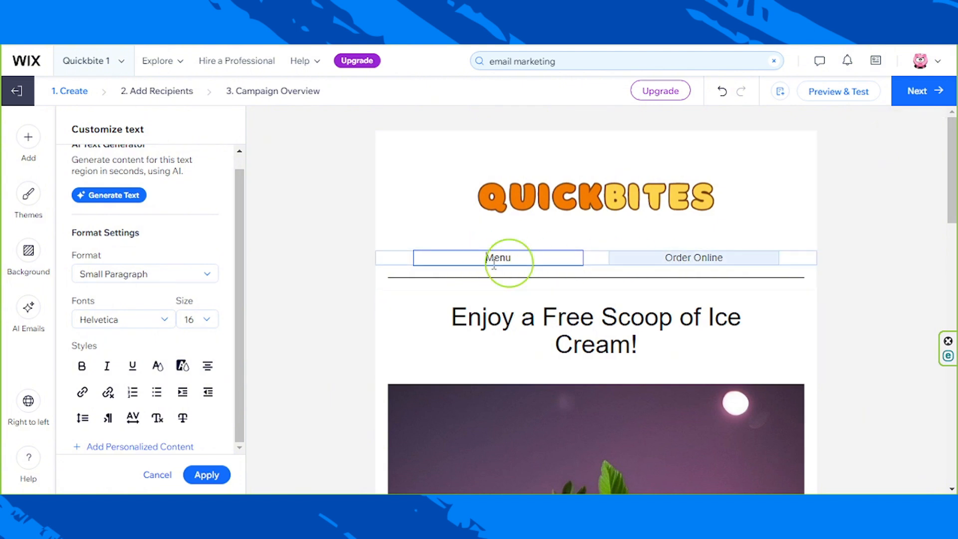
left_click_drag(486, 258, 510, 259)
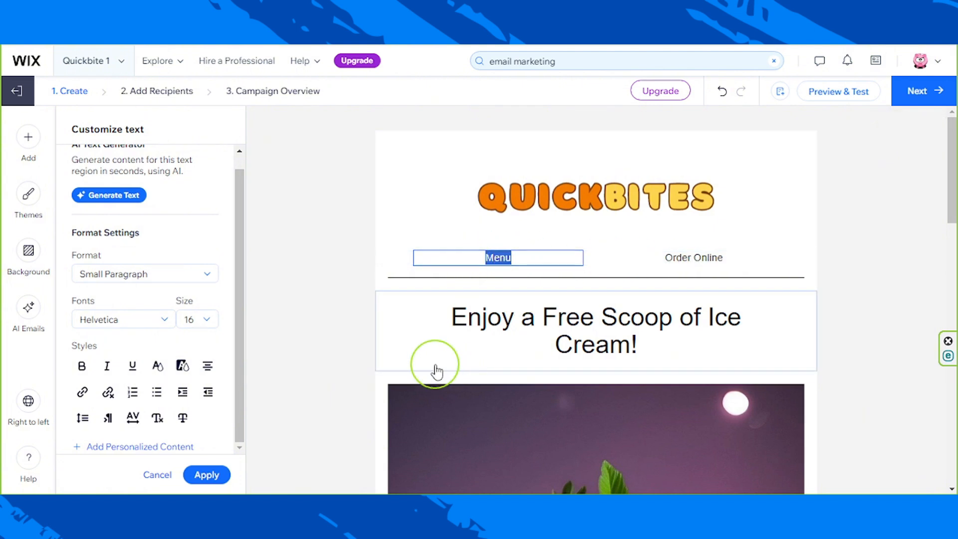
left_click(82, 394)
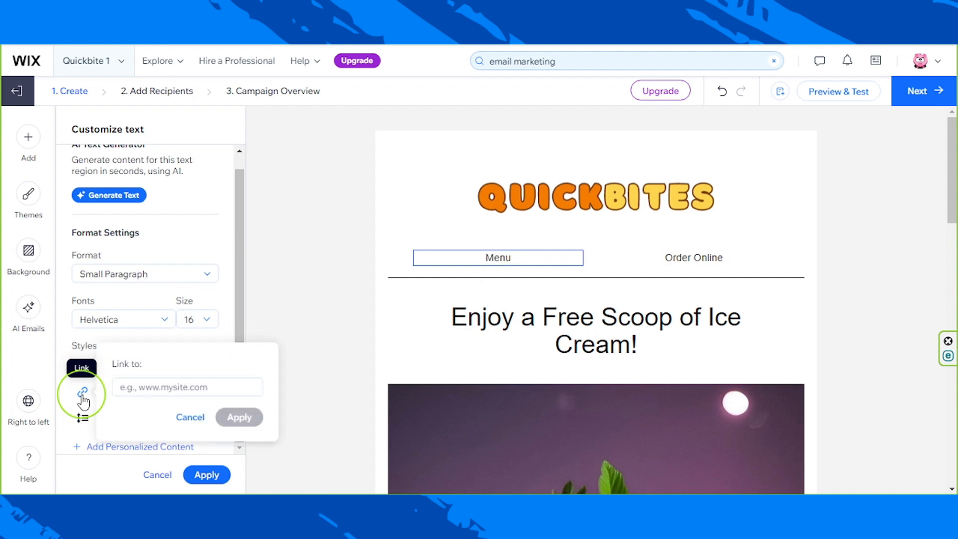
left_click(159, 388)
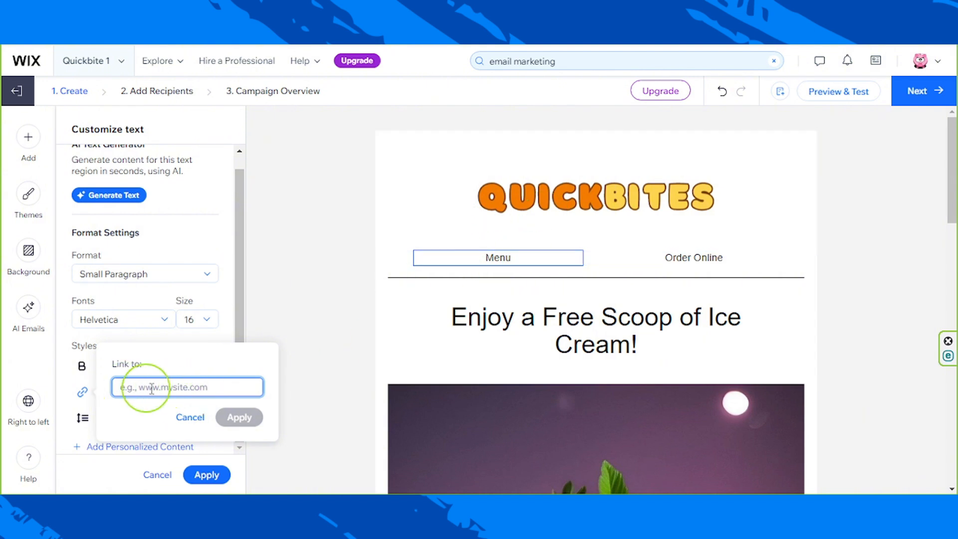
left_click(233, 300)
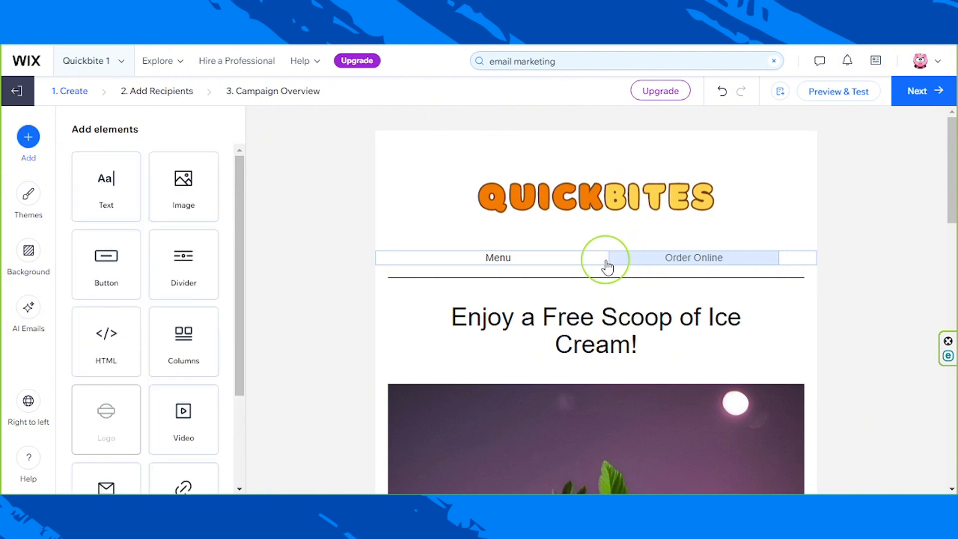
Delete the Menu and Order Online columns and the divider between them and the heading
left_click(607, 267)
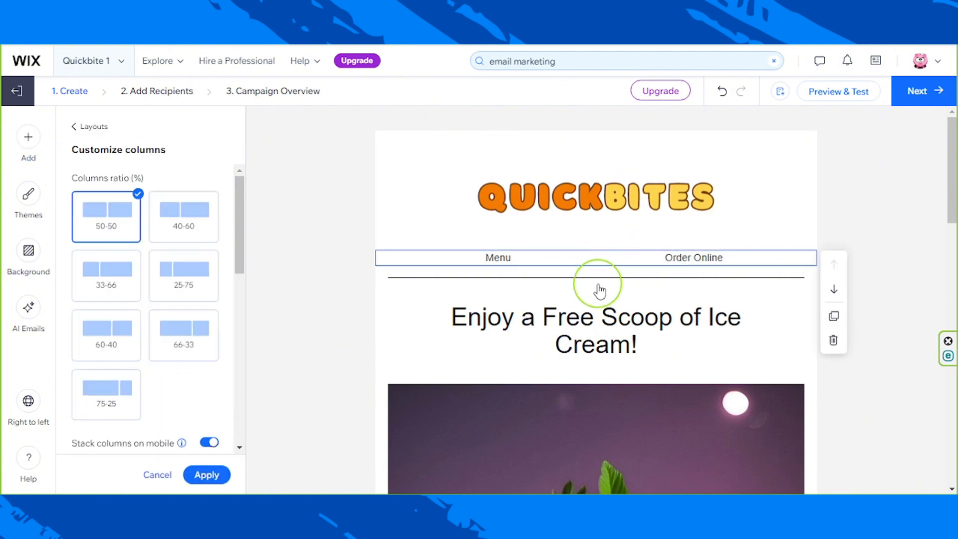
left_click(837, 349)
left_click(675, 265)
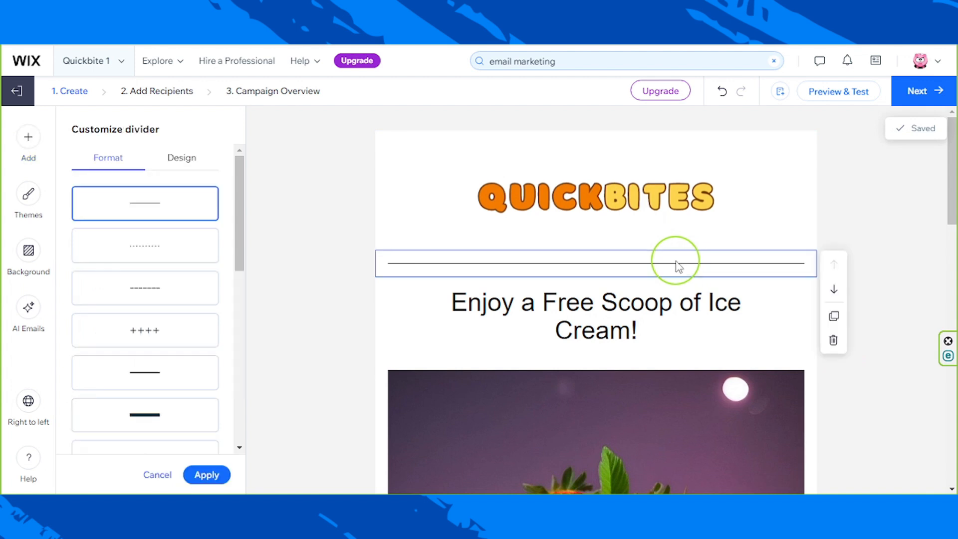
left_click(835, 341)
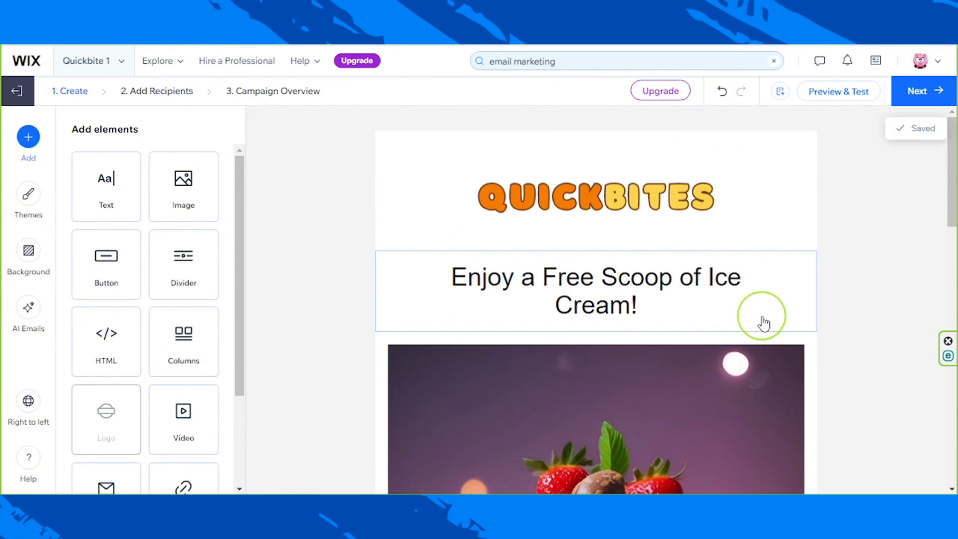
Delete the Locations and Contact Us columns together with the dividers above and below them
scroll(770, 314, "down", 10)
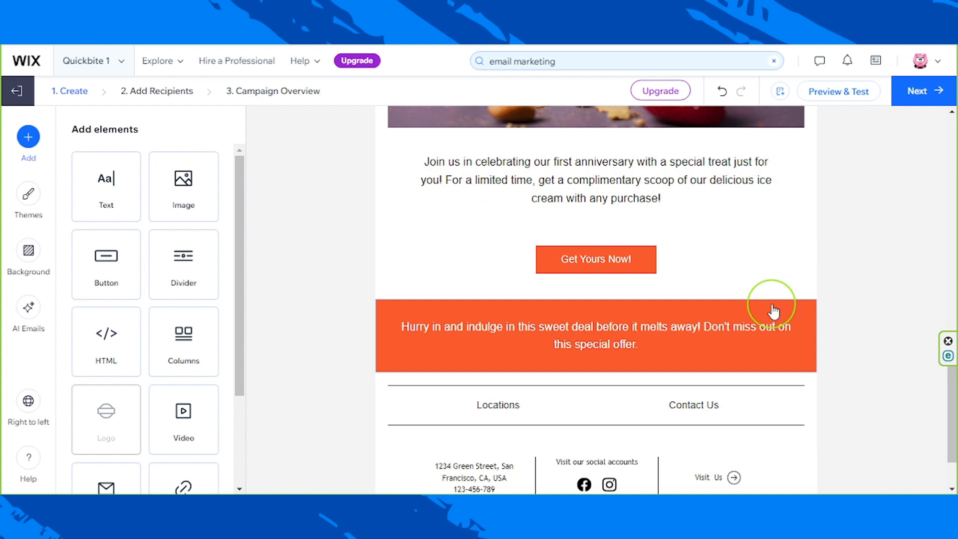
scroll(773, 311, "down", 3)
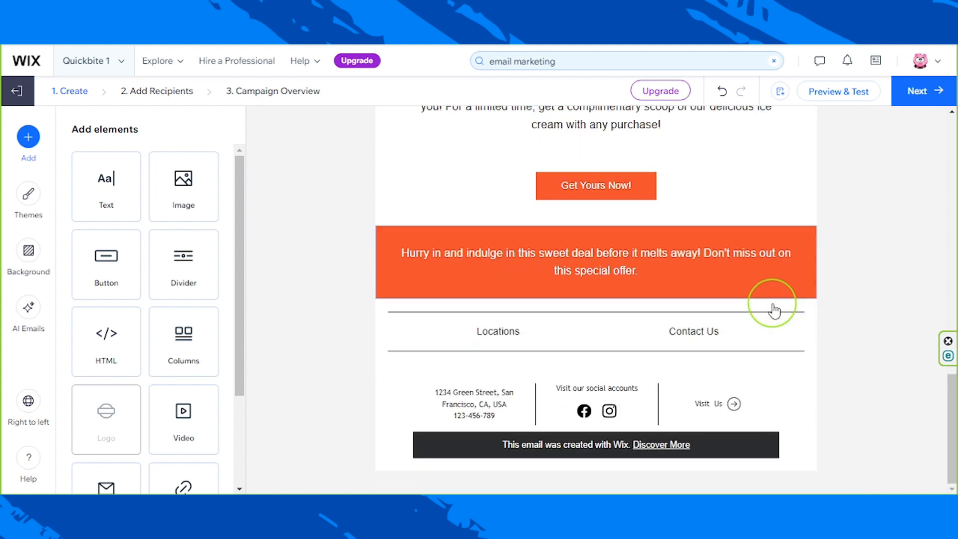
left_click(805, 351)
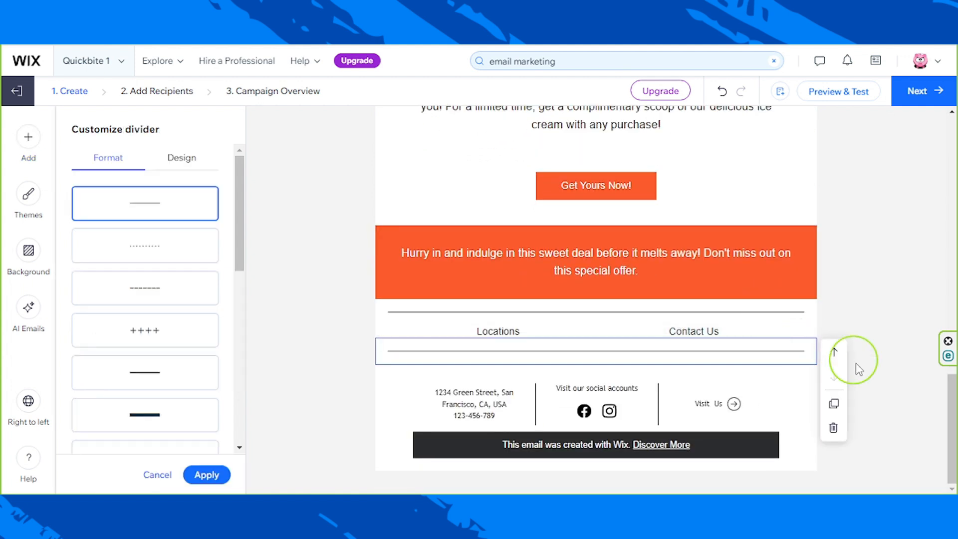
left_click(833, 428)
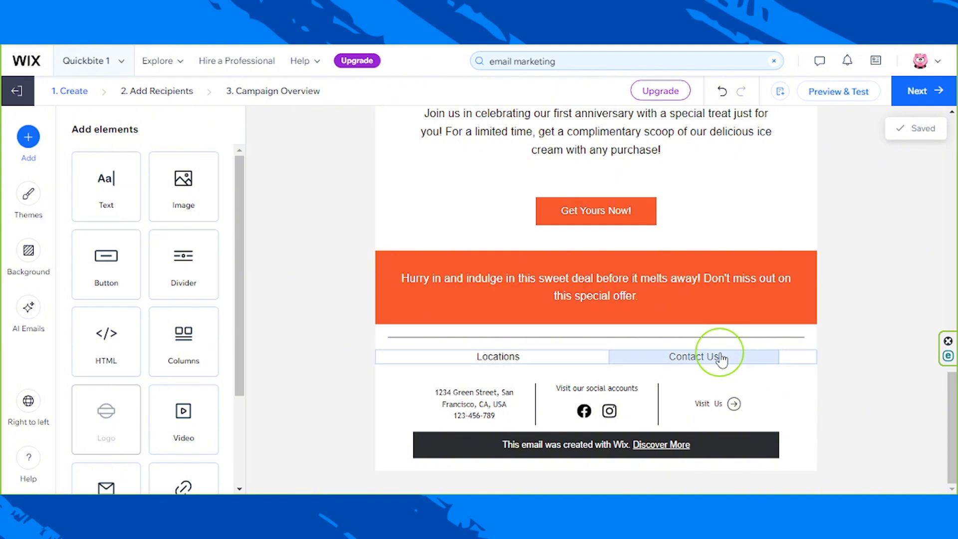
left_click(721, 359)
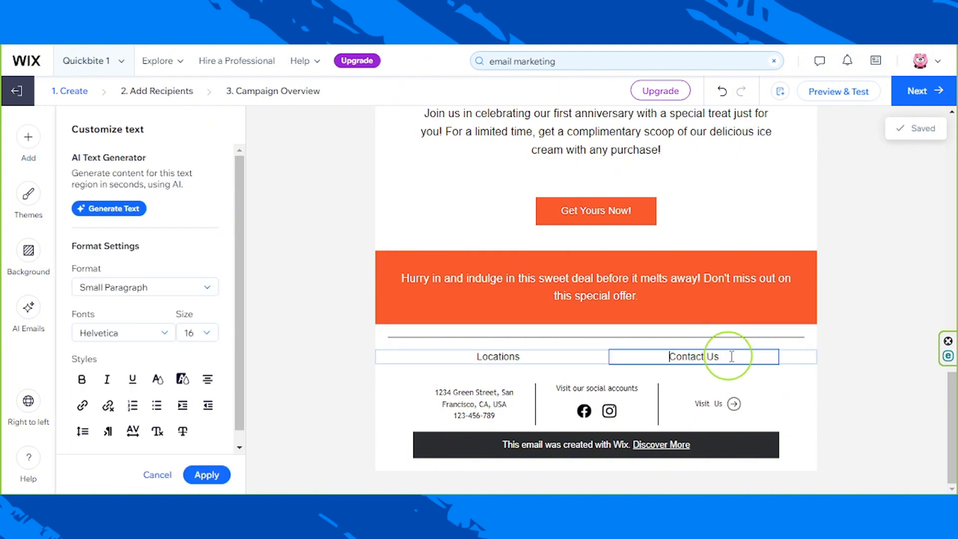
left_click(809, 346)
left_click(840, 418)
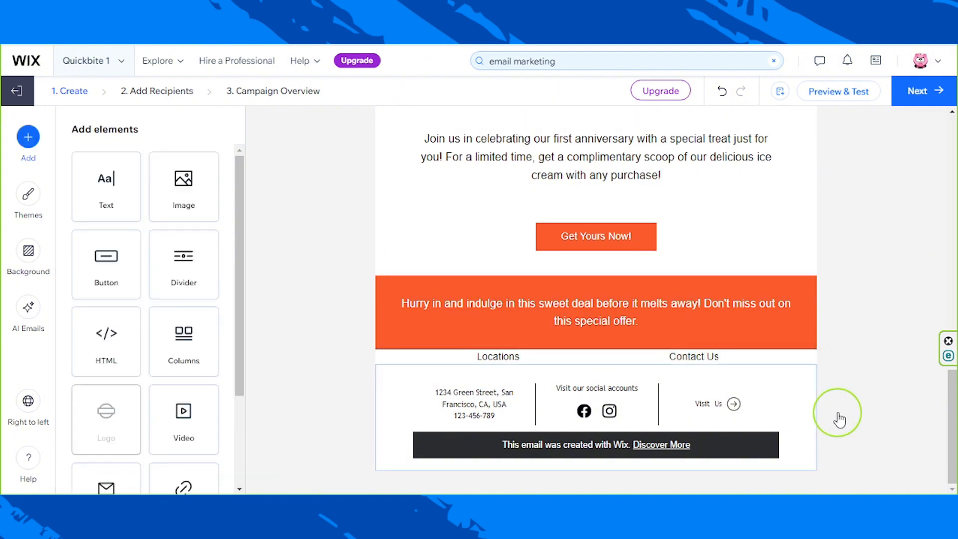
left_click(783, 364)
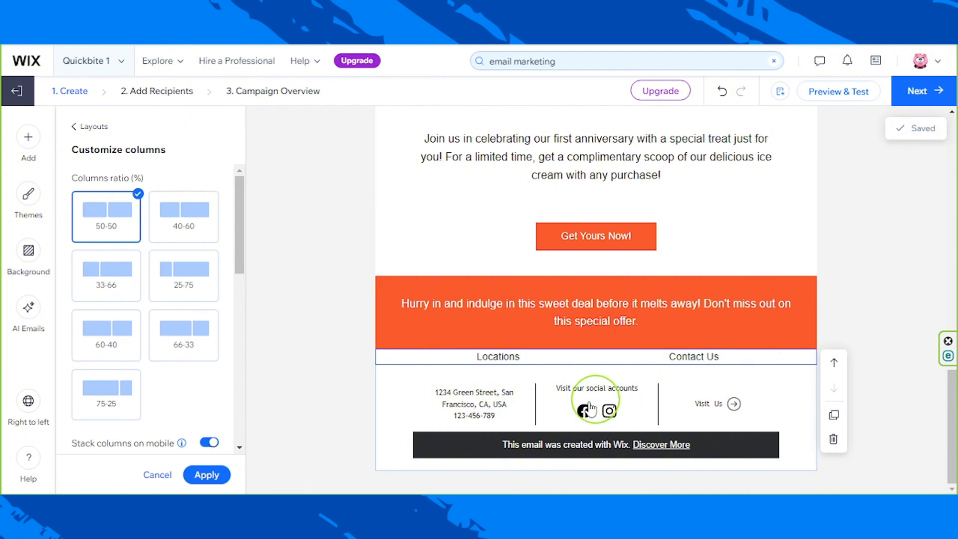
left_click(842, 440)
Examine the email footer's address, phone number, social link, site link and design settings, and apply them without changes
scroll(741, 397, "up", 10)
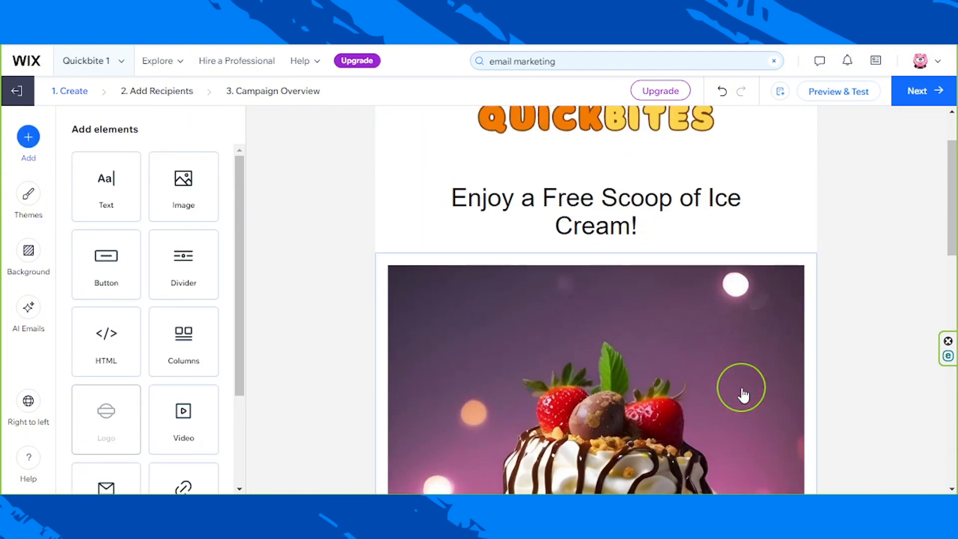
scroll(744, 395, "down", 10)
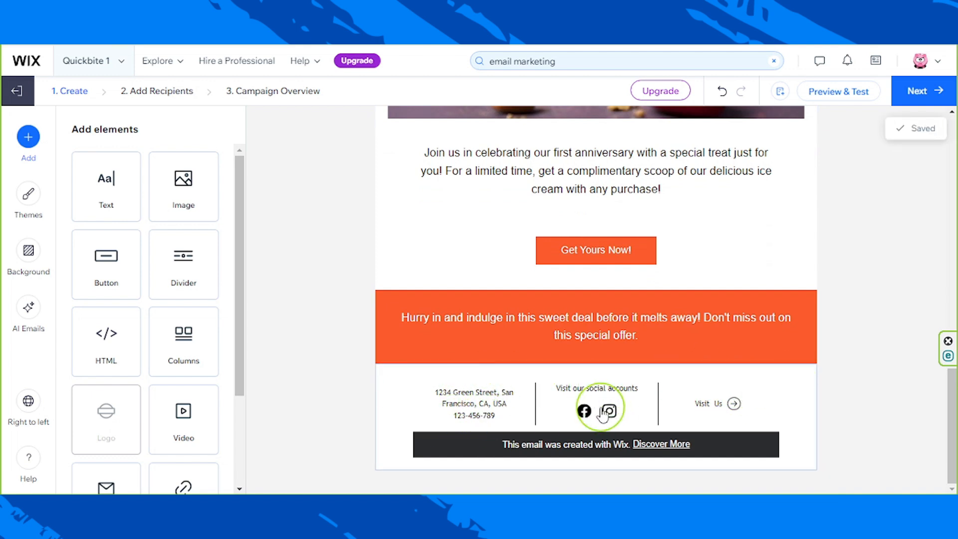
left_click(759, 394)
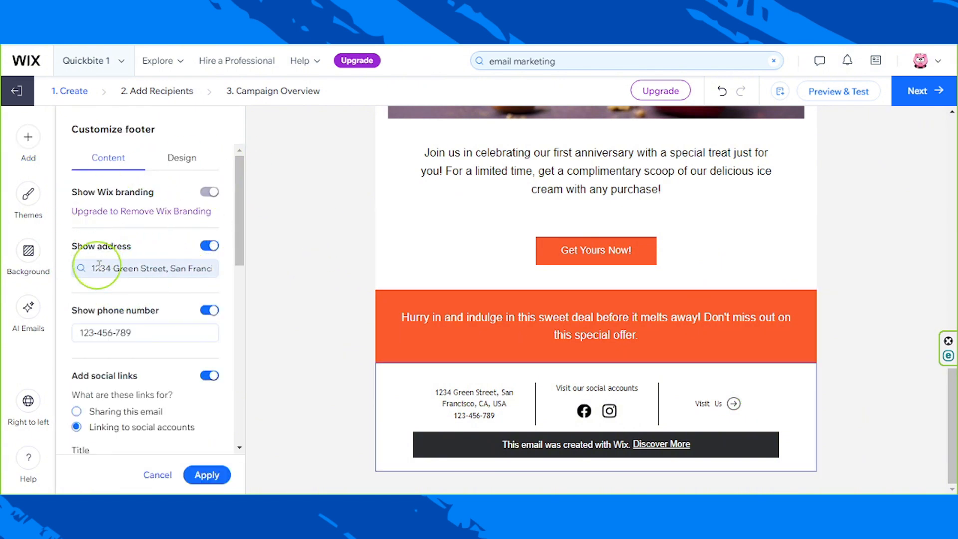
left_click_drag(92, 268, 212, 270)
left_click(80, 333)
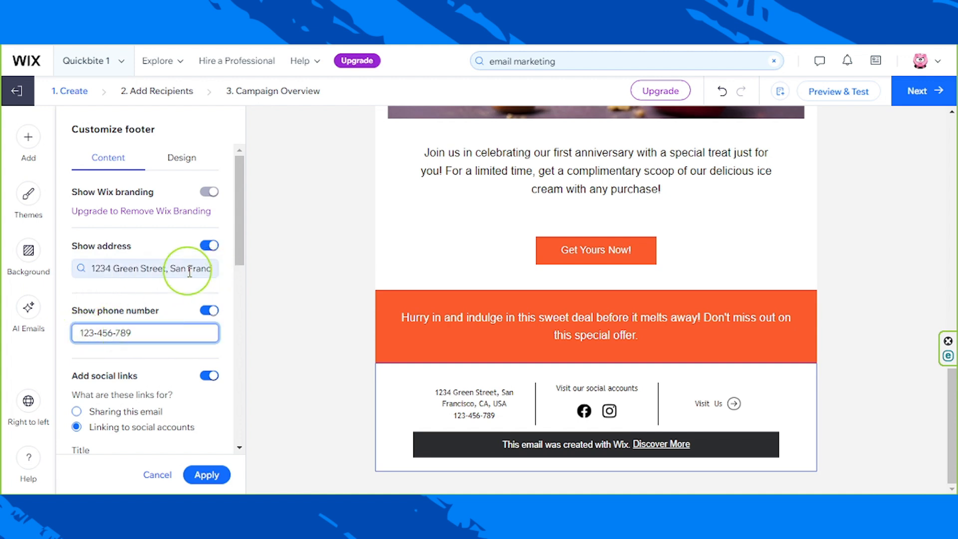
left_click_drag(244, 235, 233, 378)
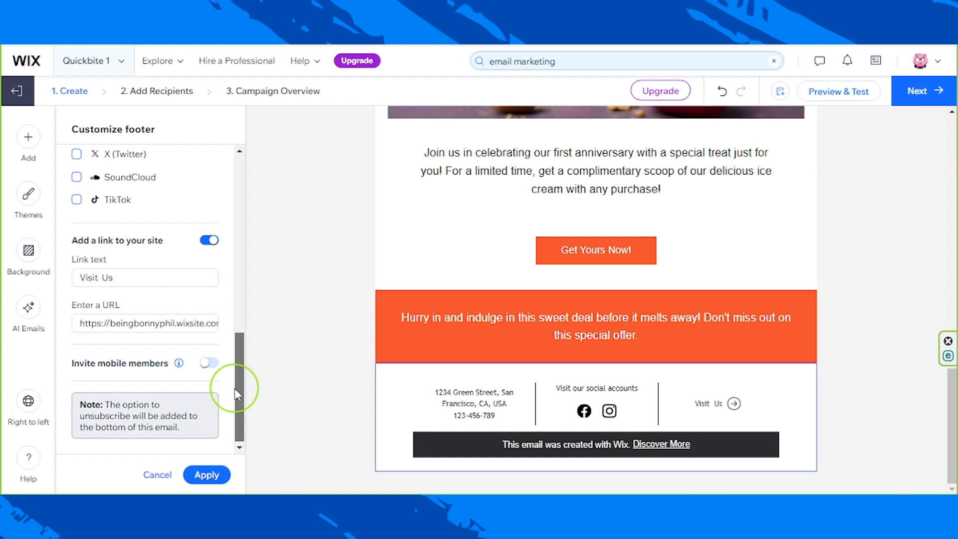
left_click_drag(235, 388, 235, 146)
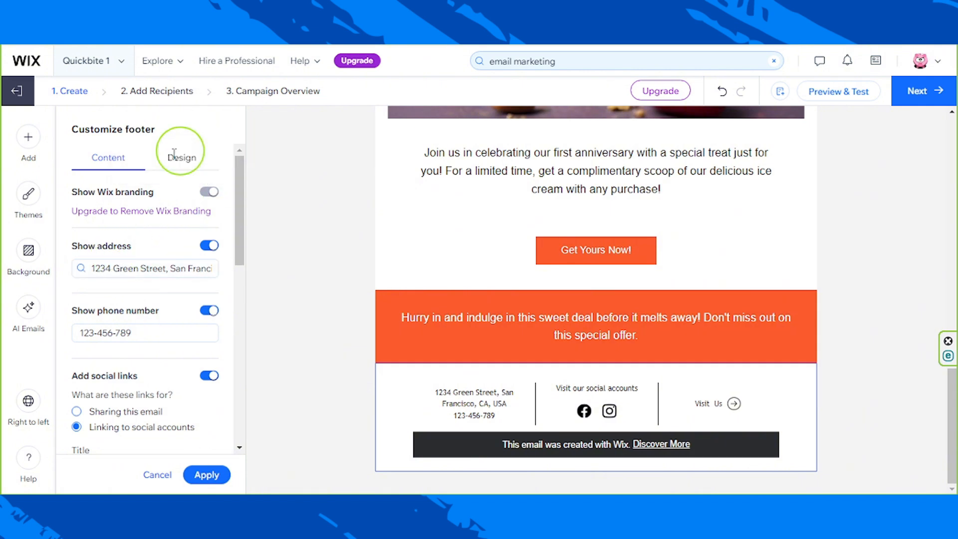
left_click(184, 165)
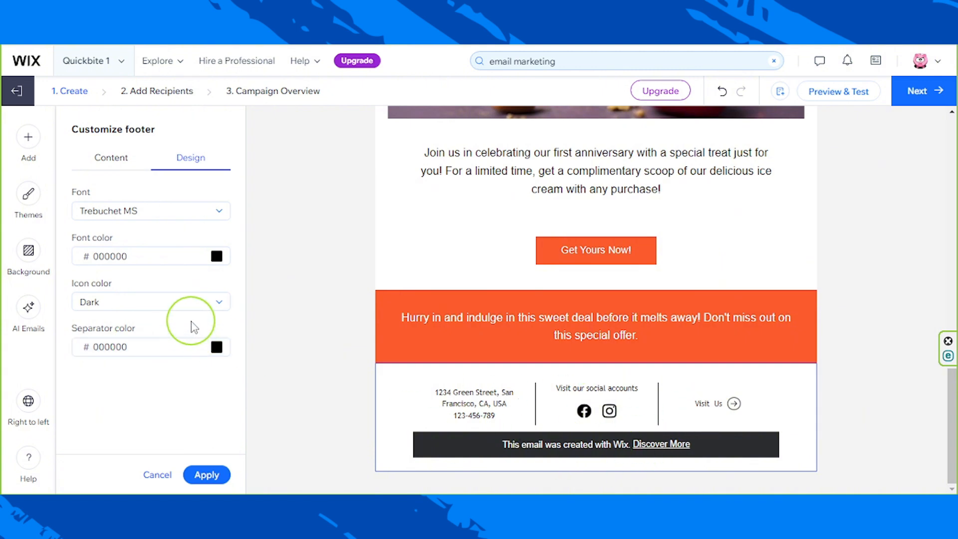
left_click(205, 480)
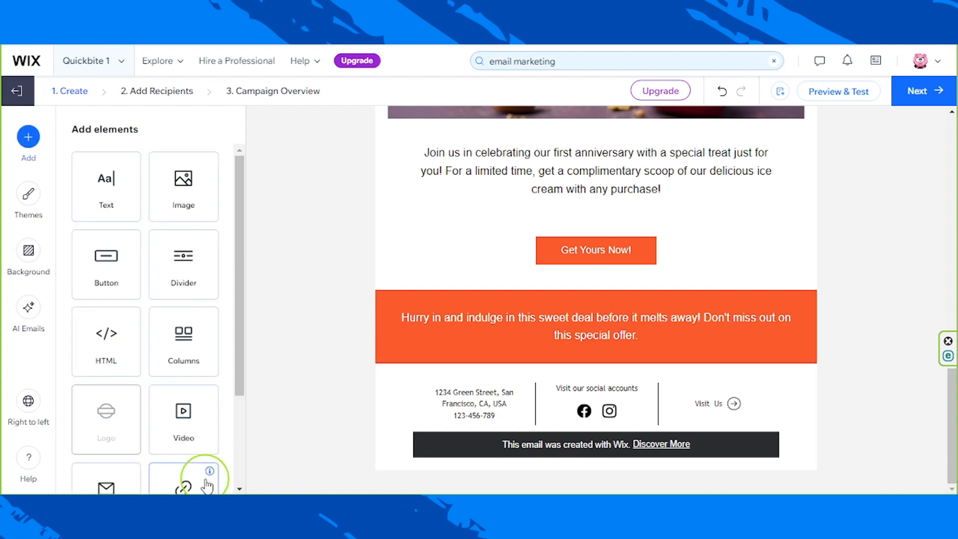
Set the email's outer background to the yellow grid pattern with dark green monstera leaves
scroll(452, 414, "up", 10)
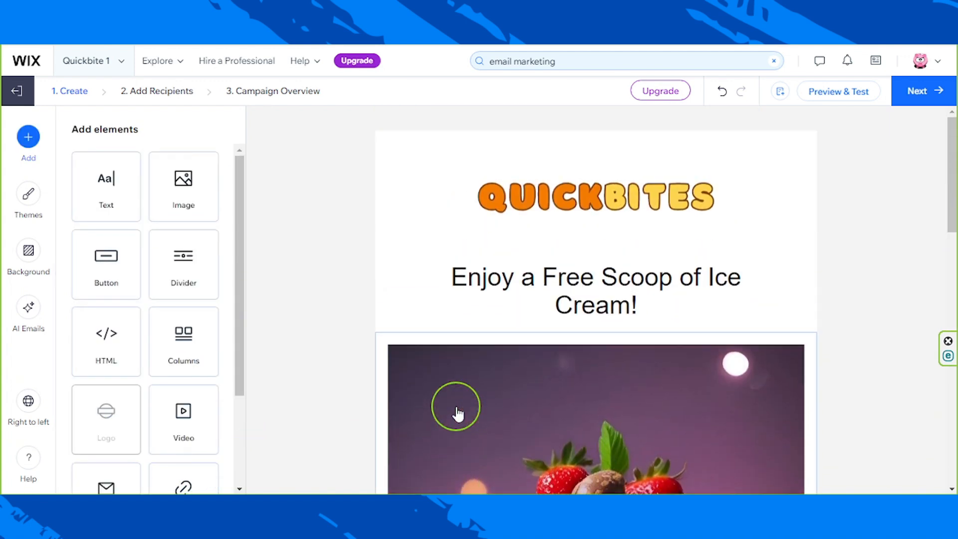
left_click(26, 254)
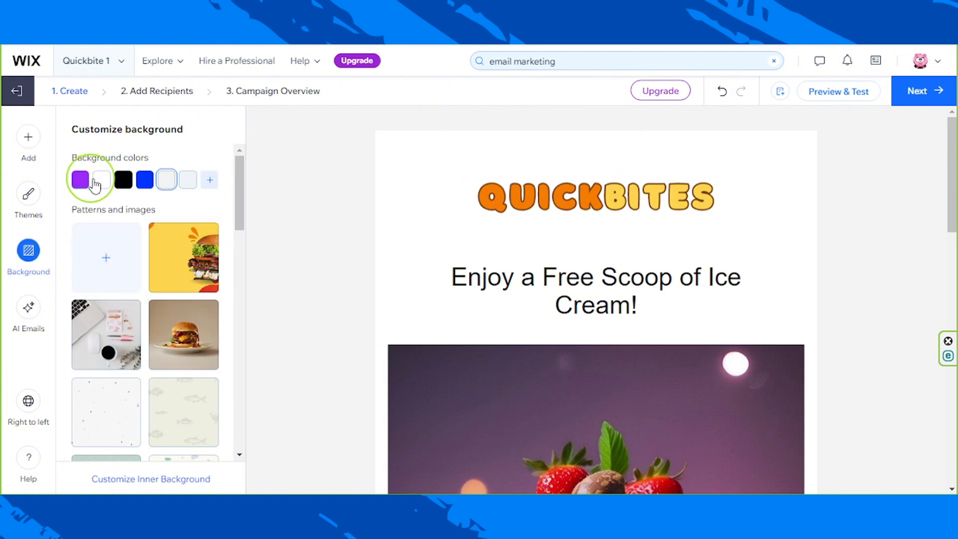
left_click_drag(239, 183, 235, 348)
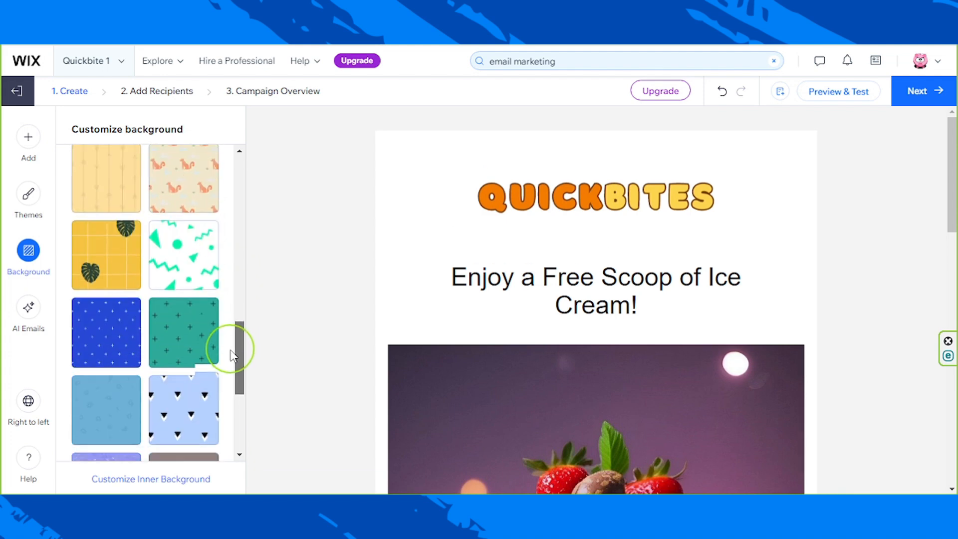
left_click(103, 236)
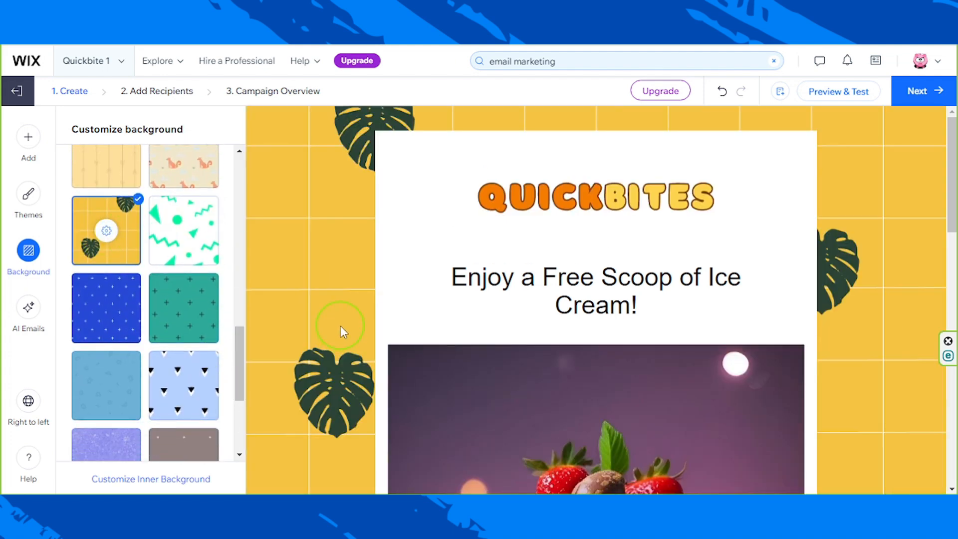
Review the email on its new background, and examine the site files available as a custom background image without choosing one
scroll(341, 327, "down", 10)
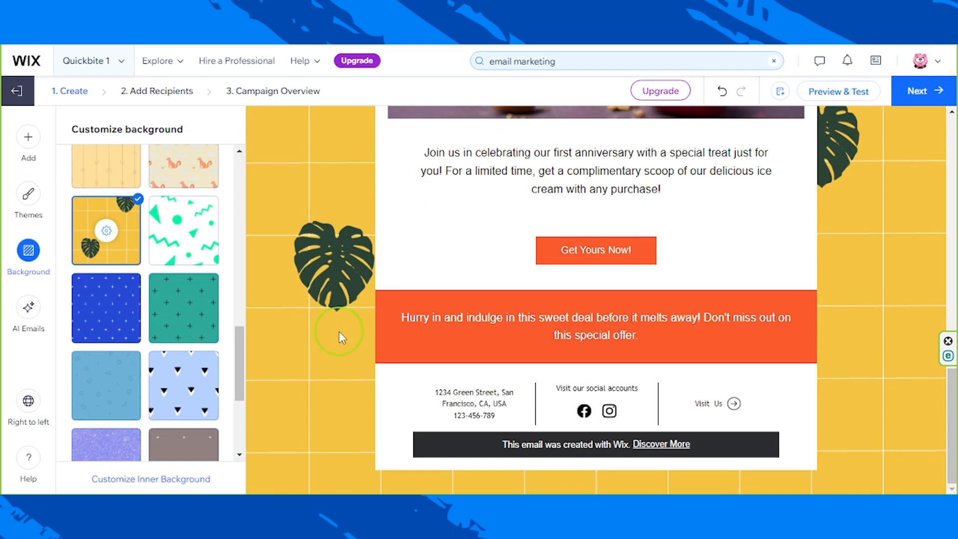
scroll(340, 332, "up", 10)
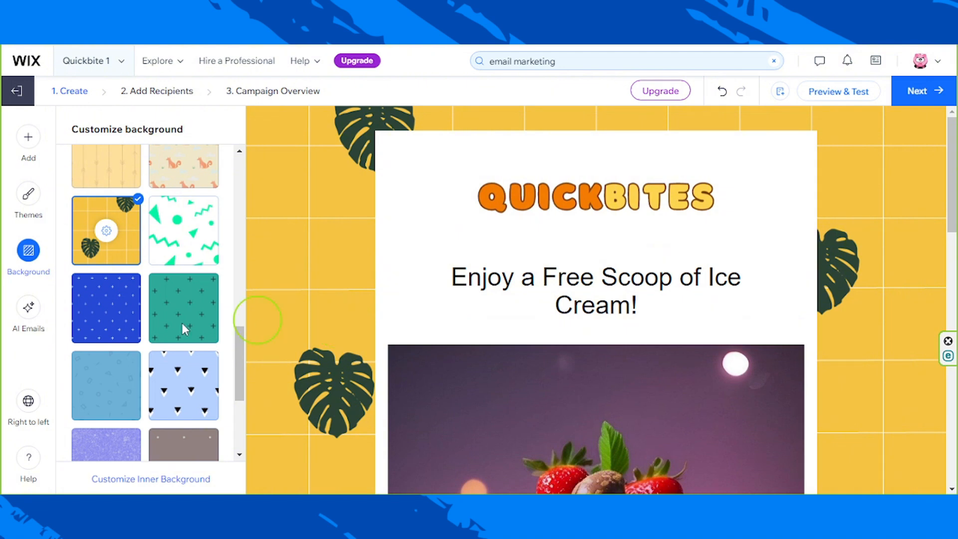
scroll(182, 322, "up", 10)
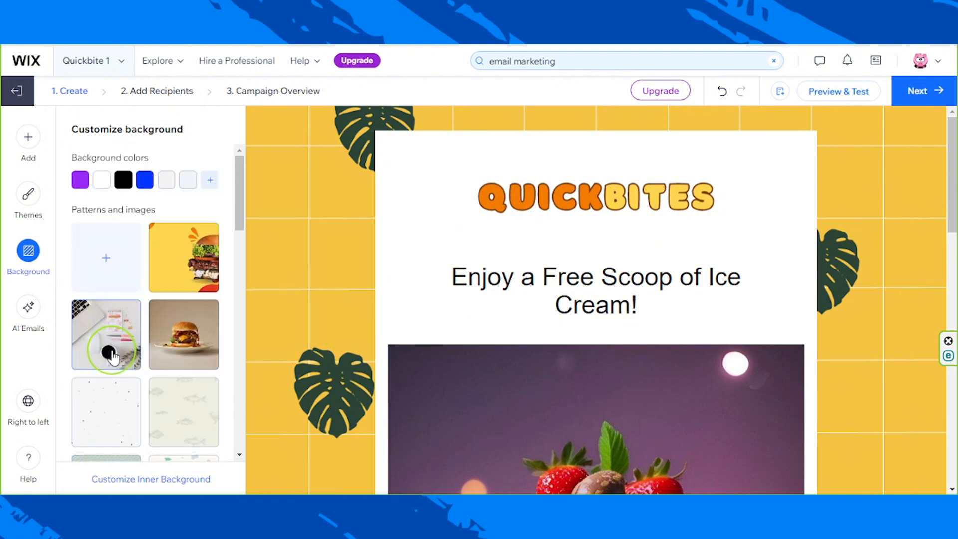
left_click(105, 268)
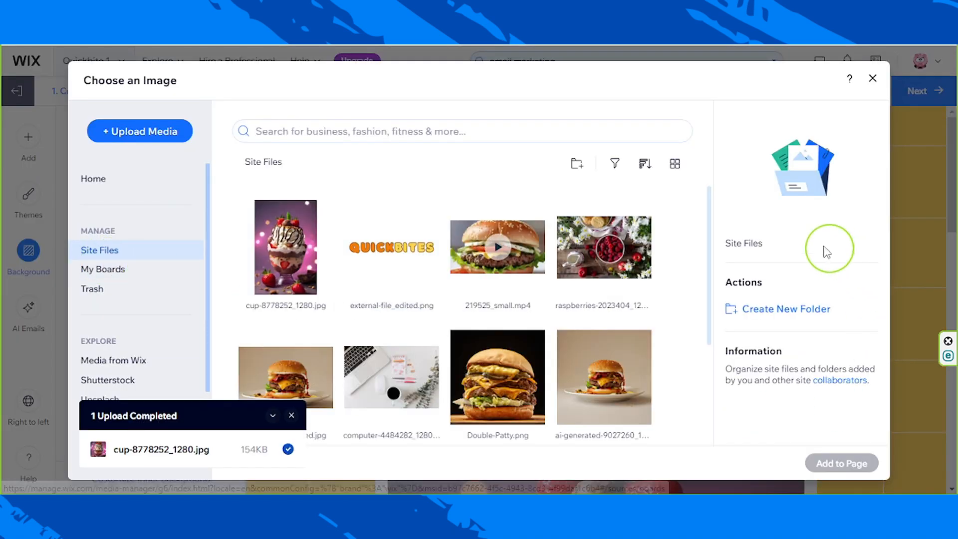
scroll(711, 255, "down", 1)
scroll(698, 294, "down", 5)
scroll(688, 300, "up", 6)
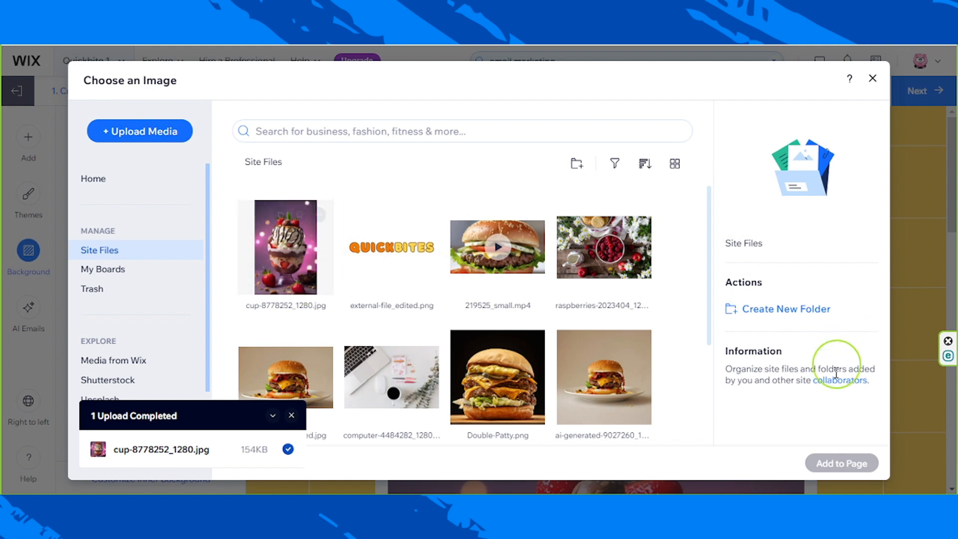
left_click(872, 79)
Review the complete email design from the logo and heading down to the footer
scroll(823, 436, "down", 10)
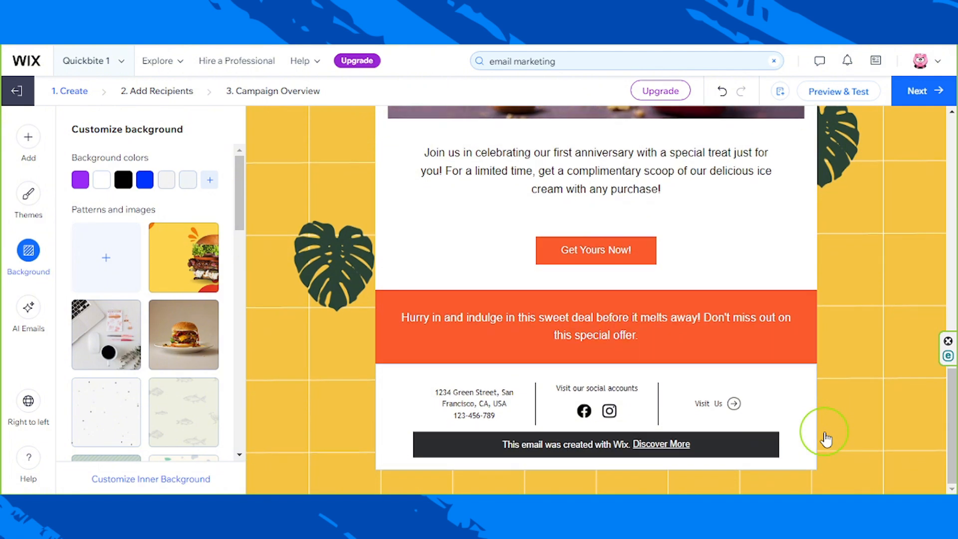
scroll(824, 431, "up", 10)
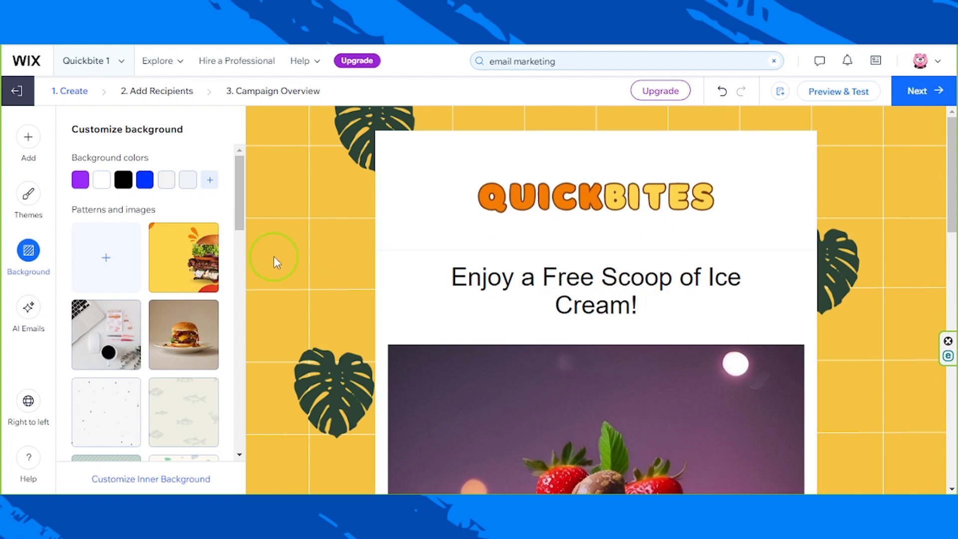
left_click_drag(952, 154, 952, 120)
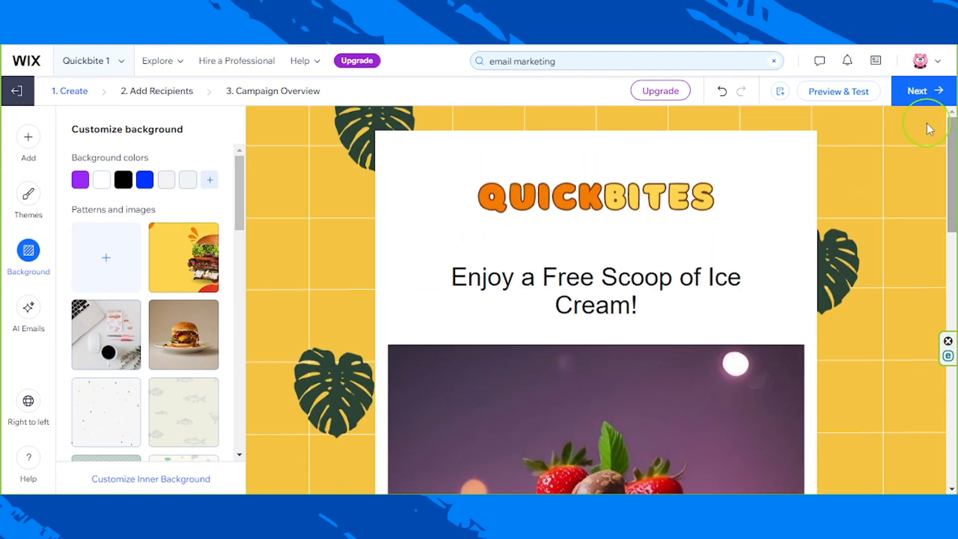